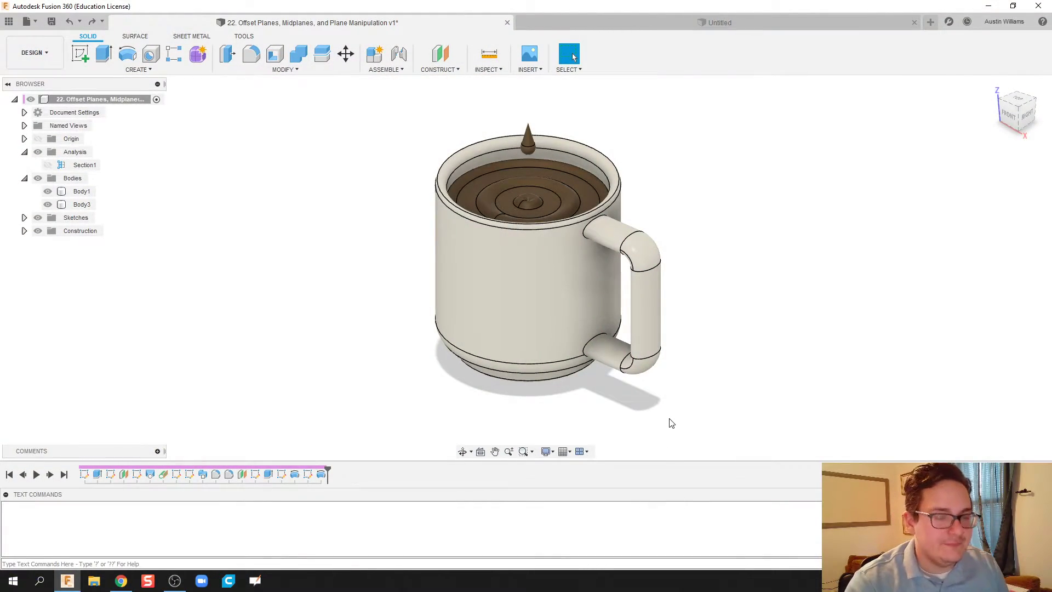
# Switch to the untitled design and start a sketch on the horizontal origin plane.
pyautogui.keyDown('shift'); pyautogui.moveTo(672, 423); pyautogui.dragTo(725, 397, button='middle'); pyautogui.keyUp('shift')
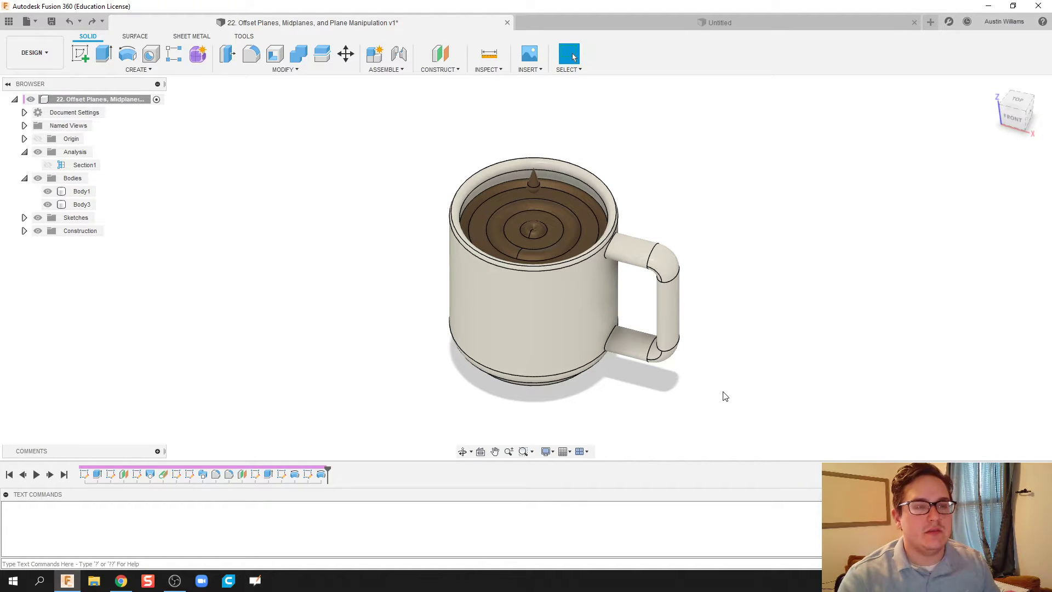
pyautogui.click(722, 21)
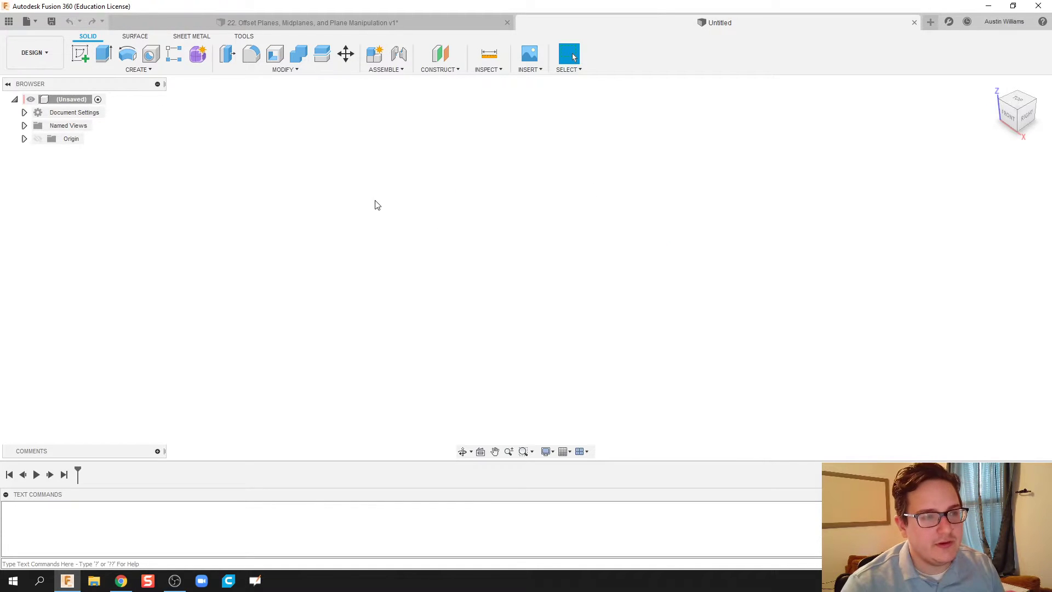
pyautogui.click(82, 57)
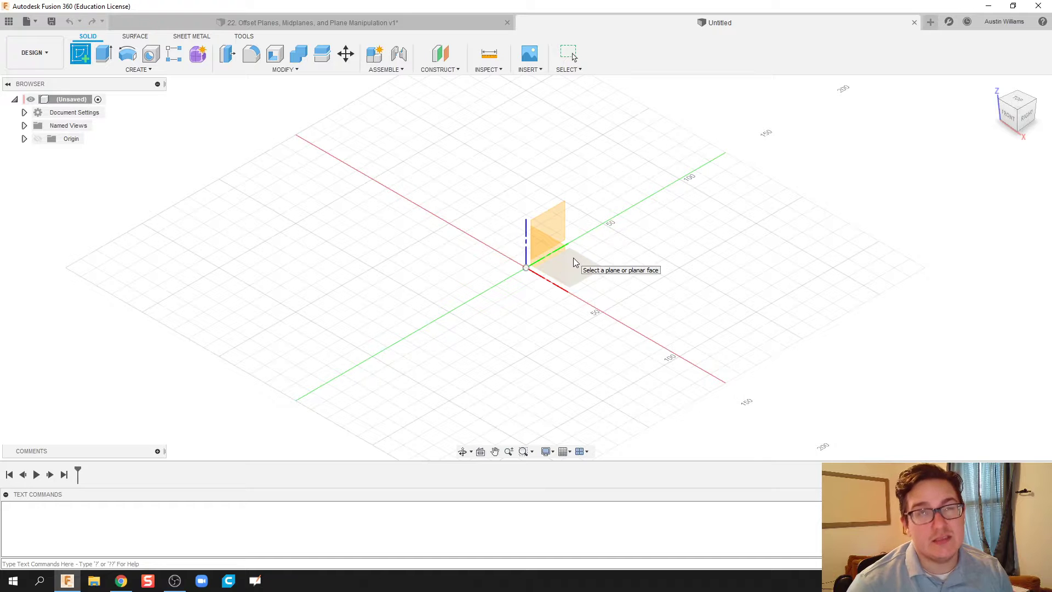
pyautogui.click(584, 265)
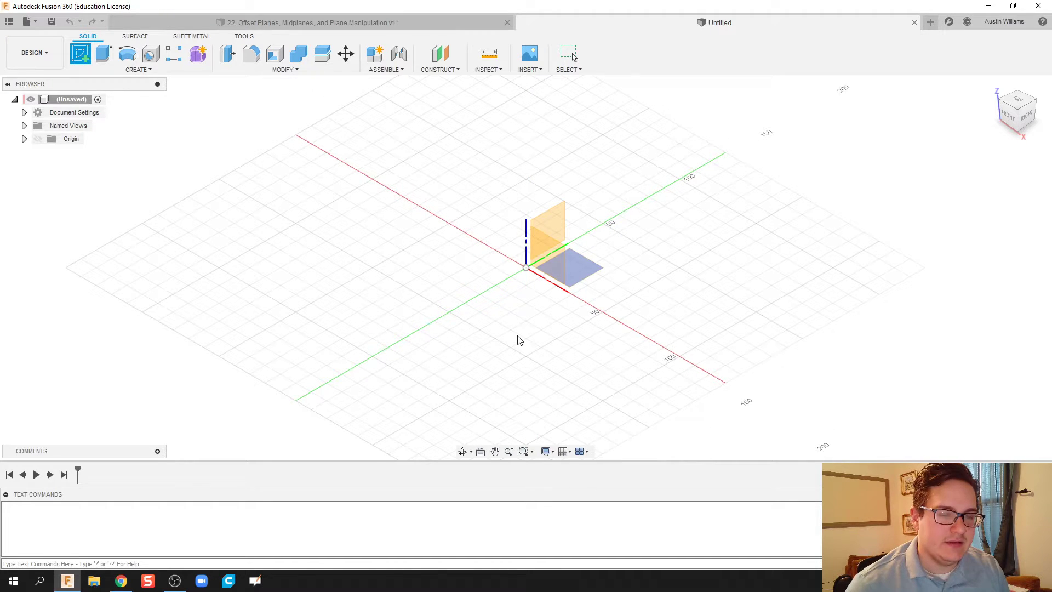
pyautogui.click(599, 275)
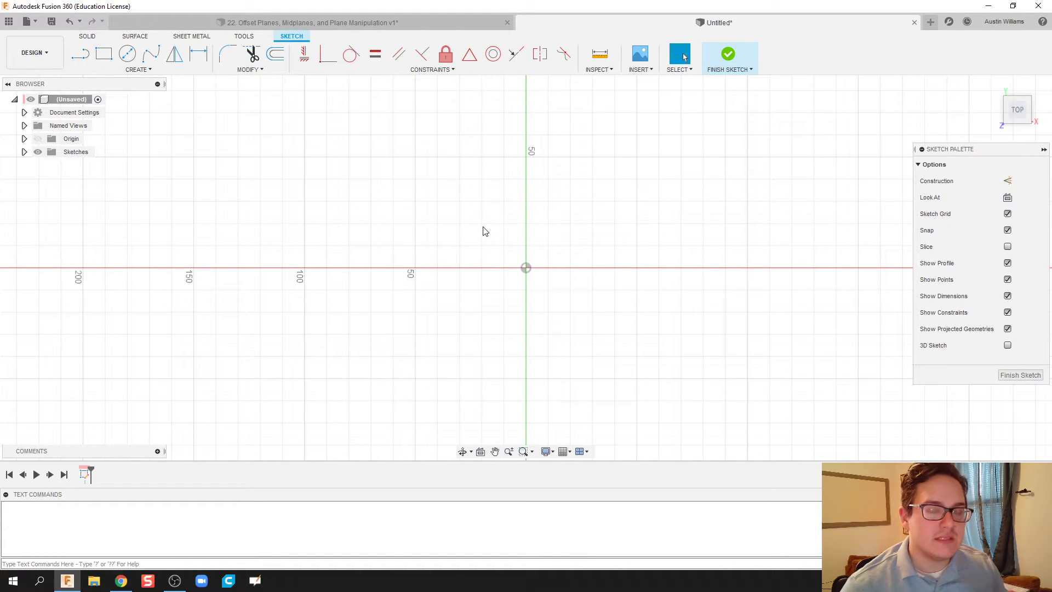
# Sketch two concentric circles centred on the origin, 100 mm and about 80 mm in diameter, and finish the sketch.
pyautogui.click(128, 54)
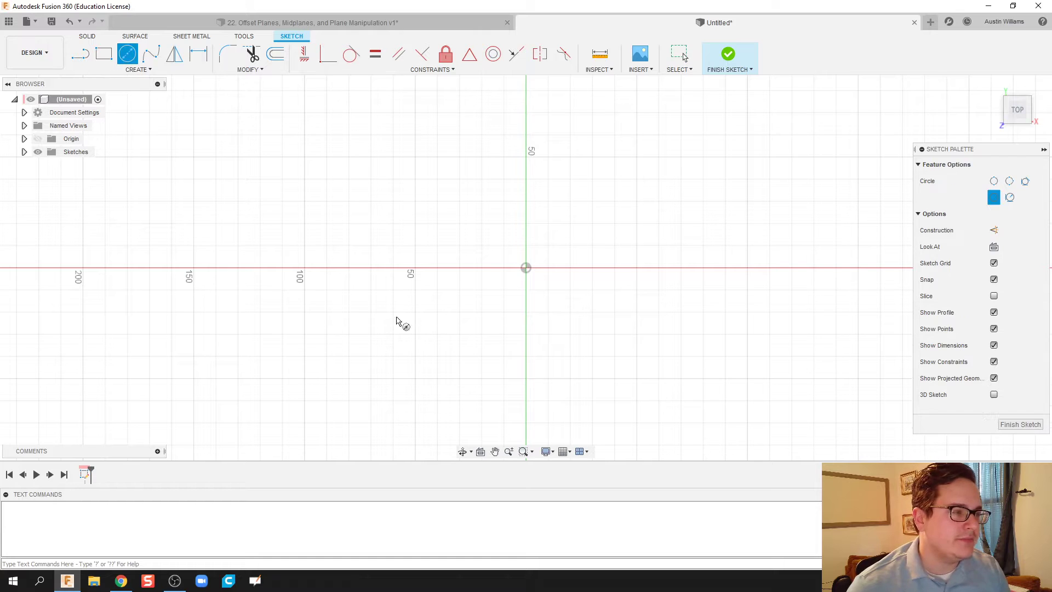
pyautogui.click(525, 269)
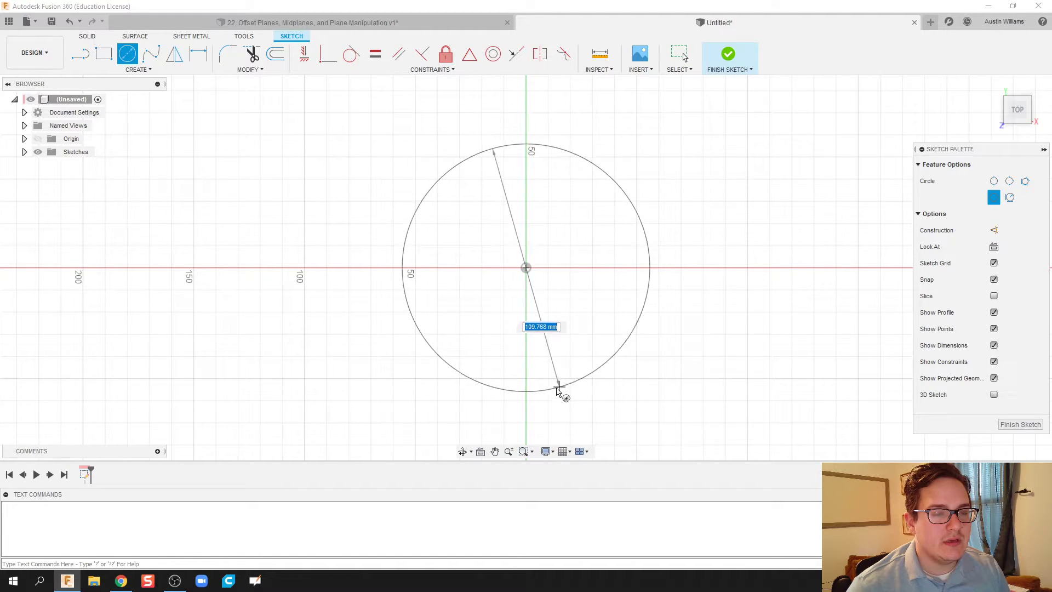
pyautogui.click(525, 394)
pyautogui.moveTo(525, 394); pyautogui.dragTo(526, 370, button='middle')
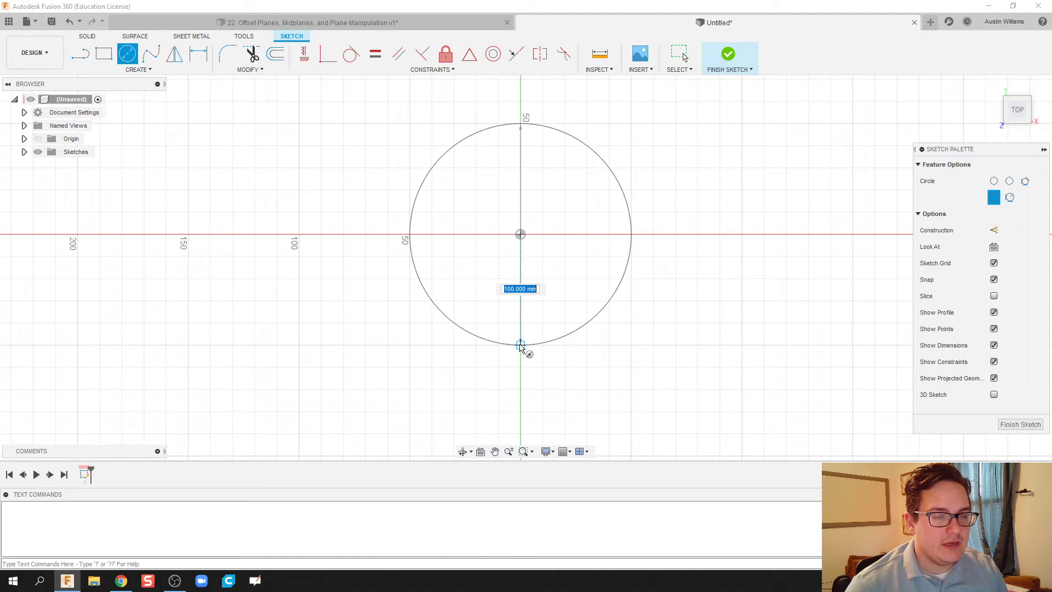
pyautogui.click(521, 345)
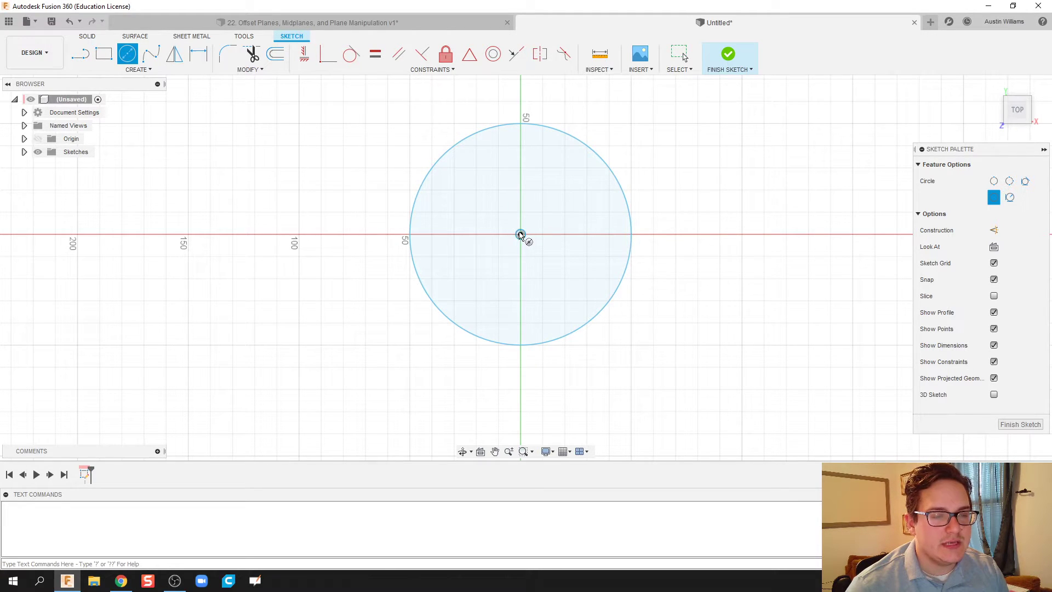
pyautogui.click(520, 234)
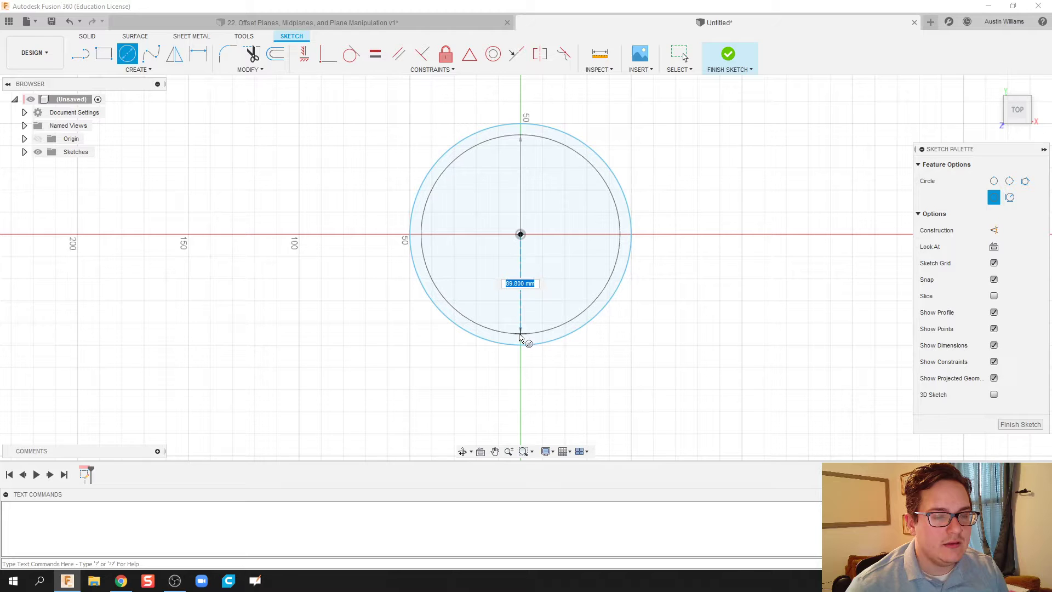
pyautogui.click(520, 331)
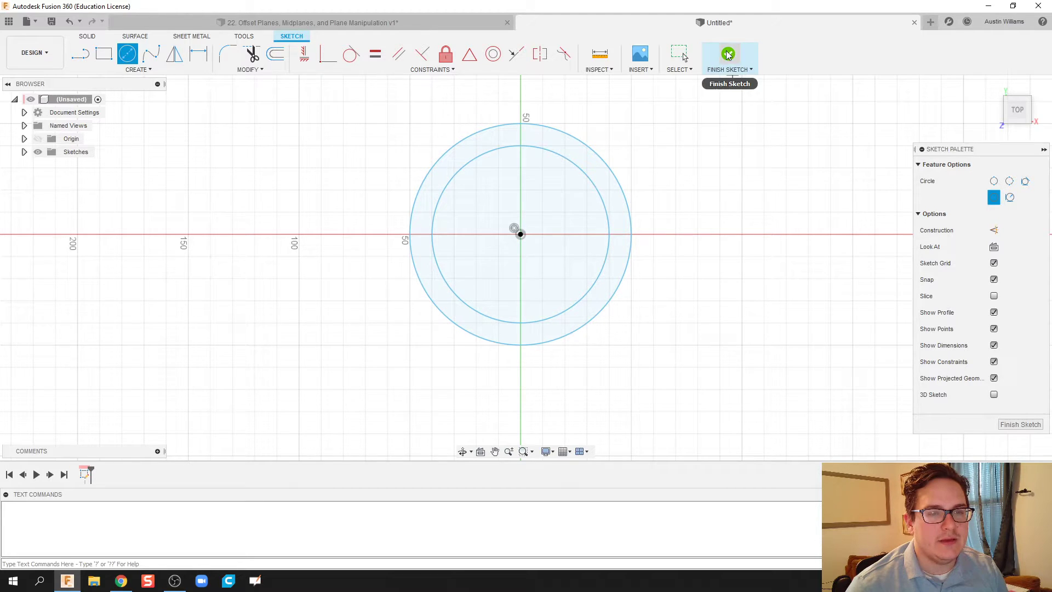
pyautogui.click(728, 55)
# Extrude the ring profile between the two circles 100 mm upward as a new body.
pyautogui.click(104, 53)
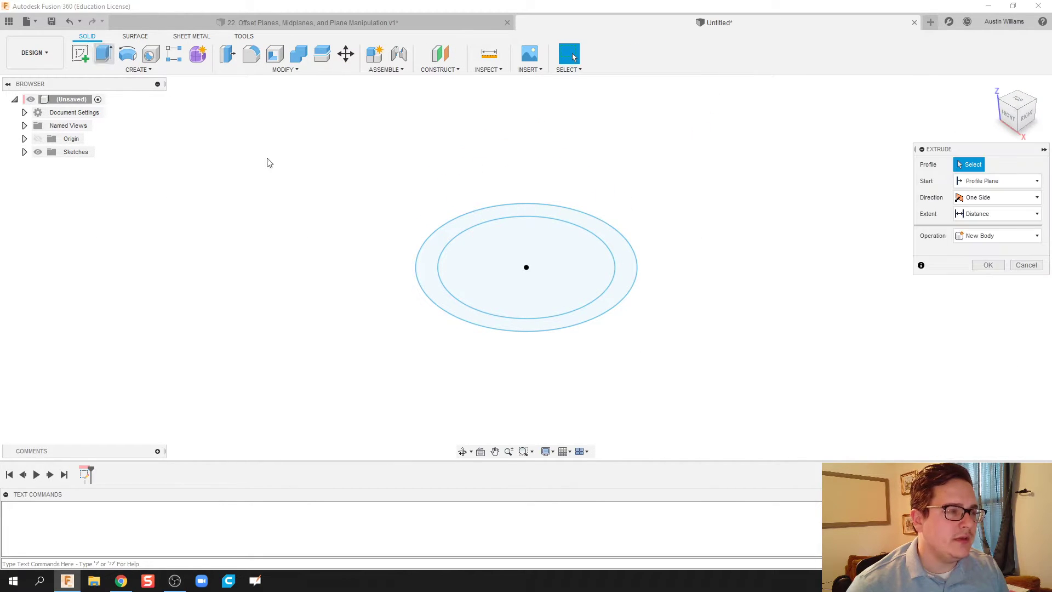
pyautogui.click(428, 265)
pyautogui.moveTo(589, 294)
pyautogui.mouseDown()
pyautogui.moveTo(591, 148)
pyautogui.moveTo(645, 203)
pyautogui.moveTo(591, 313)
pyautogui.mouseUp()
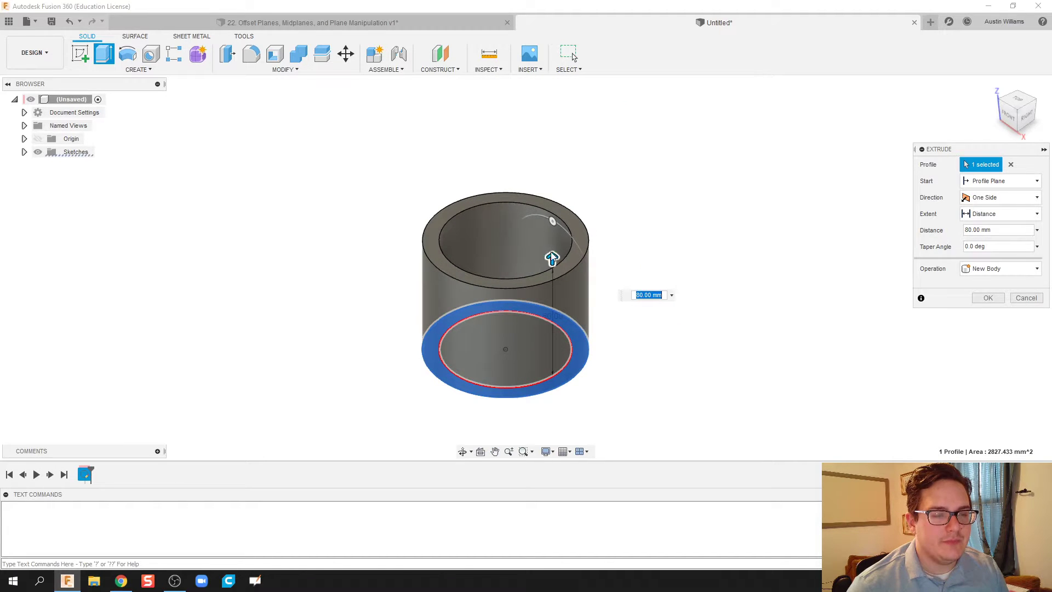
pyautogui.moveTo(553, 256); pyautogui.dragTo(552, 231)
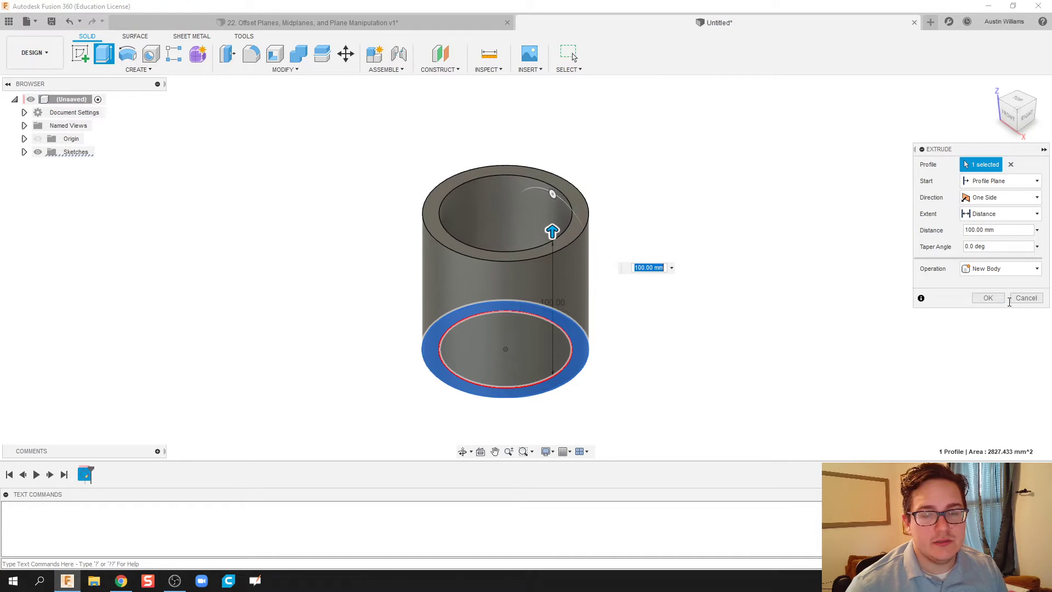
pyautogui.click(988, 297)
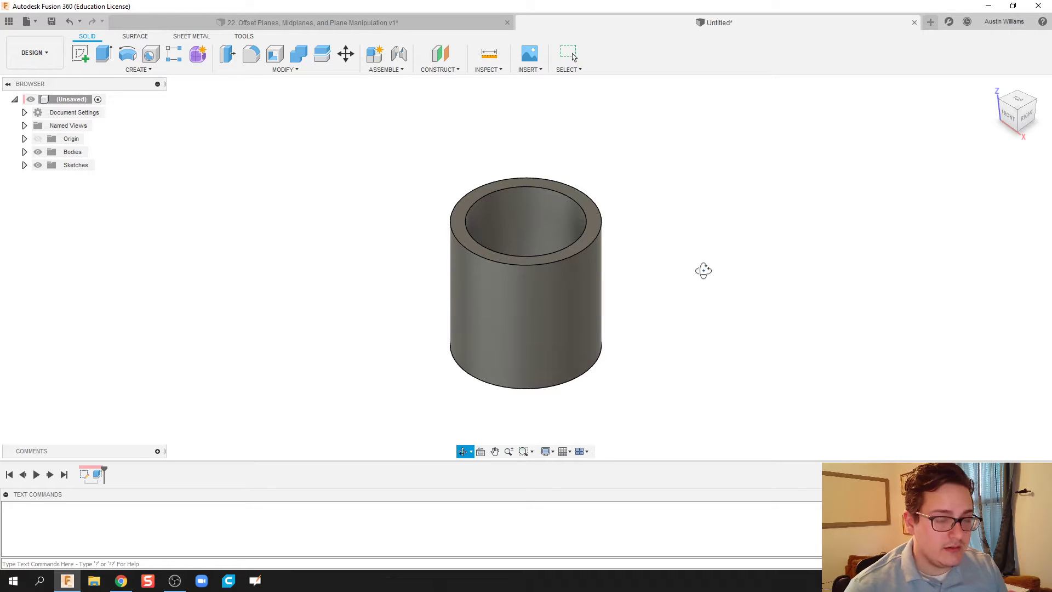
# Start a sketch on the flat ring-shaped face at the underside of the tube.
pyautogui.keyDown('shift'); pyautogui.moveTo(701, 270); pyautogui.dragTo(679, 252, button='middle'); pyautogui.keyUp('shift')
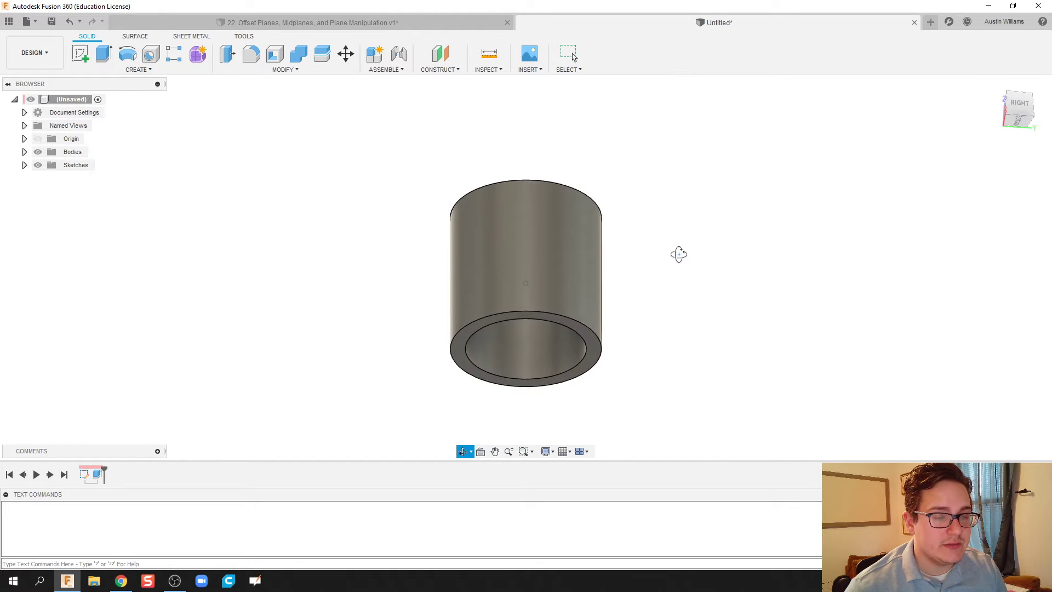
pyautogui.click(80, 53)
pyautogui.keyDown('shift'); pyautogui.moveTo(573, 346); pyautogui.dragTo(508, 358, button='middle'); pyautogui.keyUp('shift')
pyautogui.scroll(-6, 563, 326)
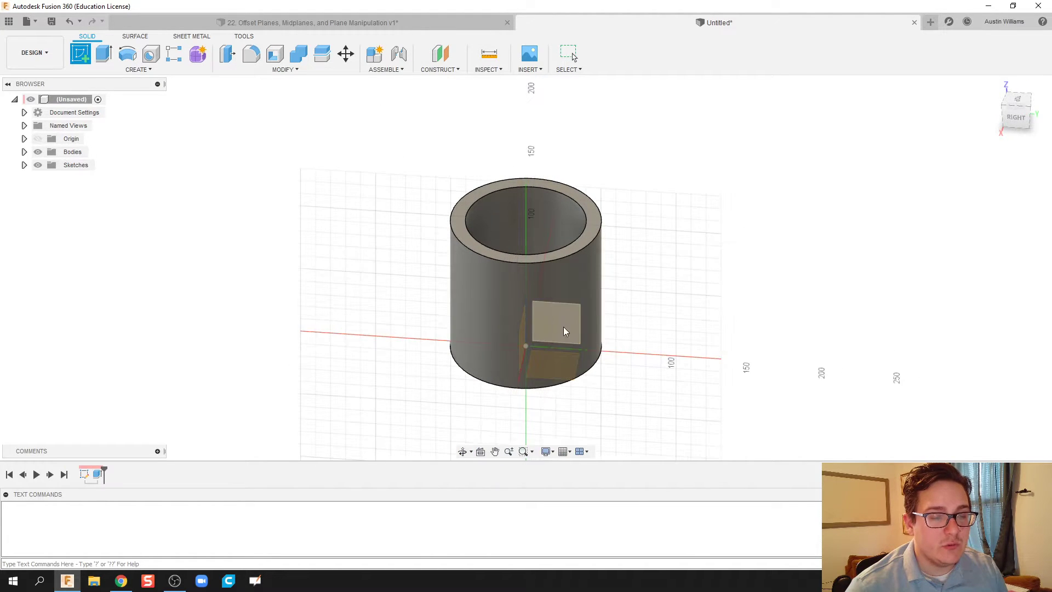
pyautogui.scroll(-8, 634, 390)
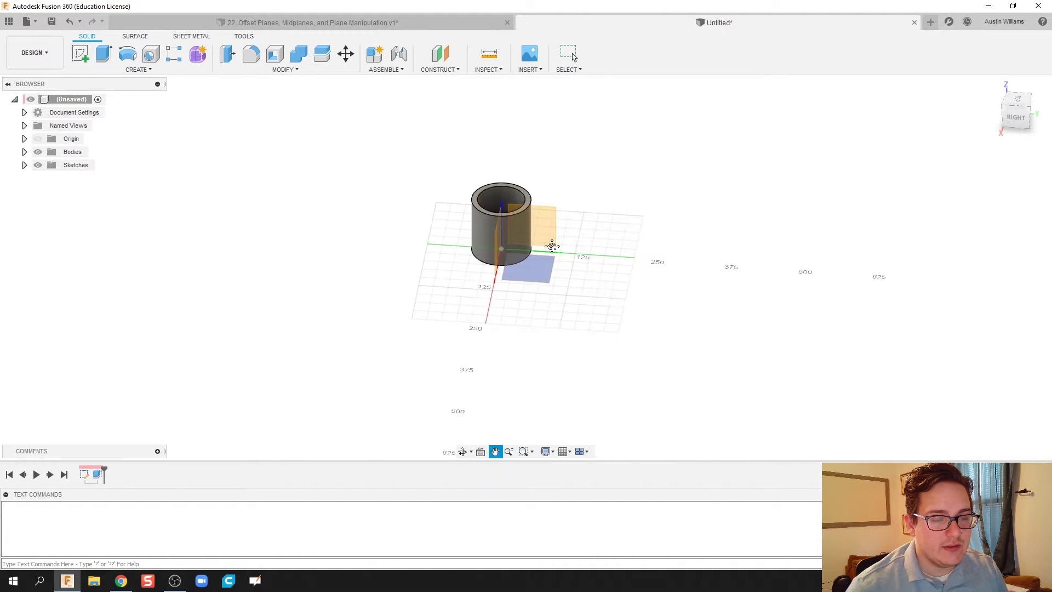
pyautogui.keyDown('shift'); pyautogui.moveTo(588, 329); pyautogui.dragTo(698, 319, button='middle'); pyautogui.keyUp('shift')
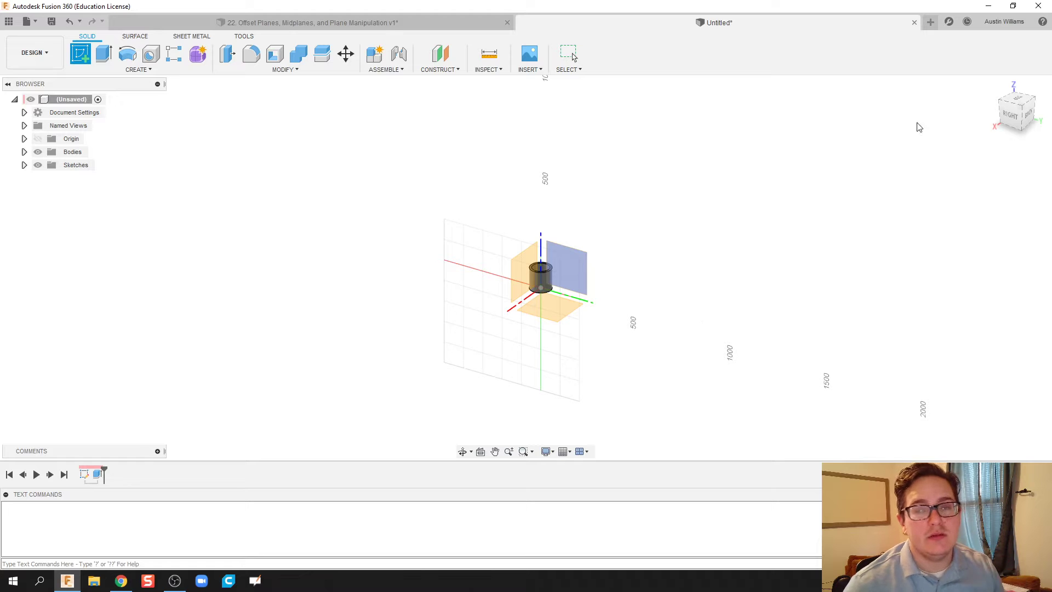
pyautogui.click(993, 86)
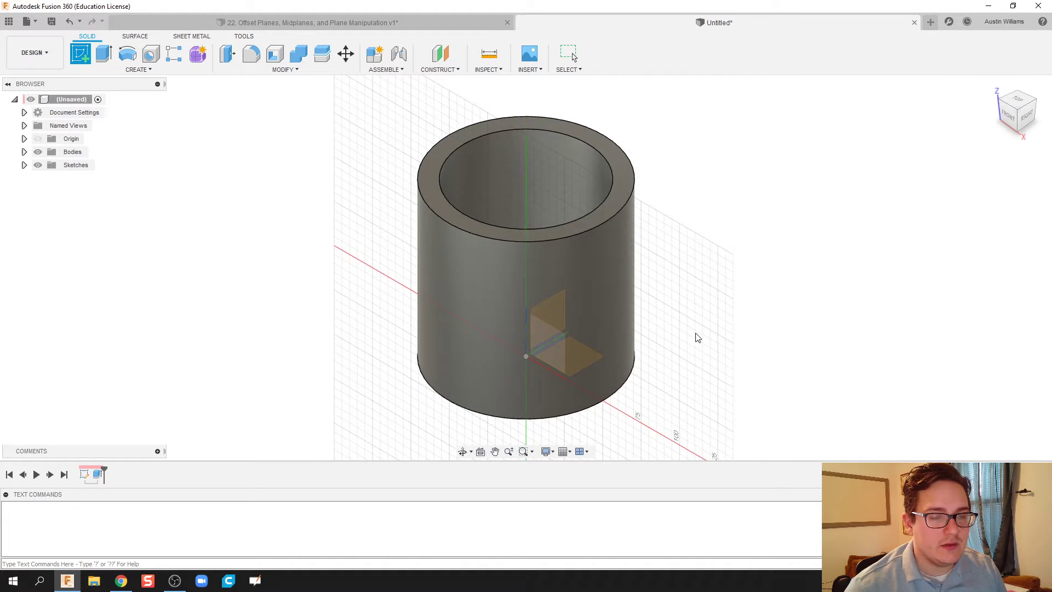
pyautogui.moveTo(697, 337)
pyautogui.keyDown('shift'); pyautogui.mouseDown(button='middle')
pyautogui.moveTo(716, 227)
pyautogui.moveTo(518, 189)
pyautogui.mouseUp(button='middle'); pyautogui.keyUp('shift')
pyautogui.click(518, 183)
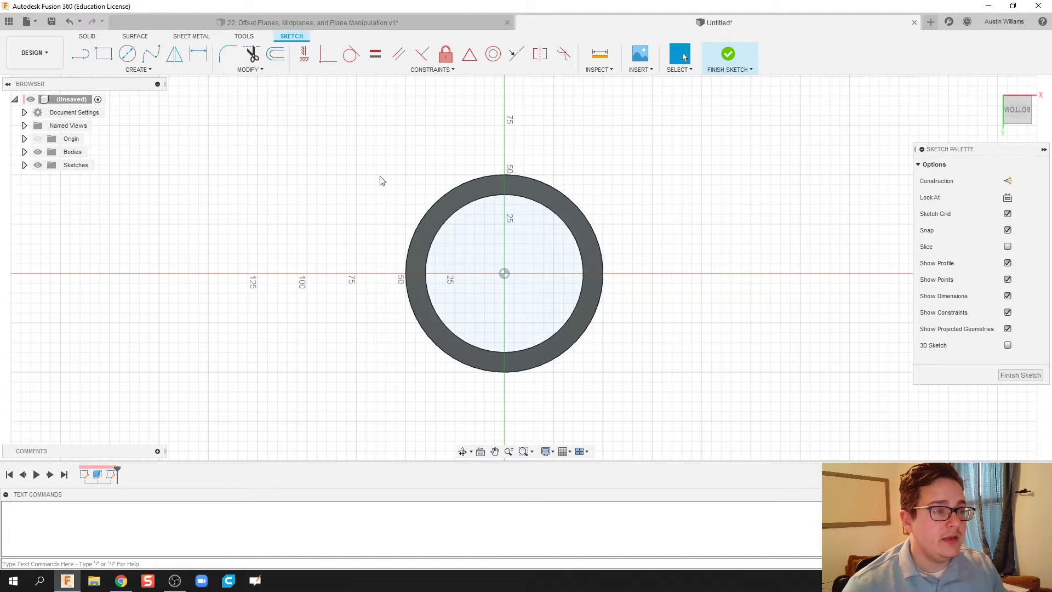
# Project the tube's bottom ring face into the sketch with the projection link on, and finish the sketch.
pyautogui.click(118, 71)
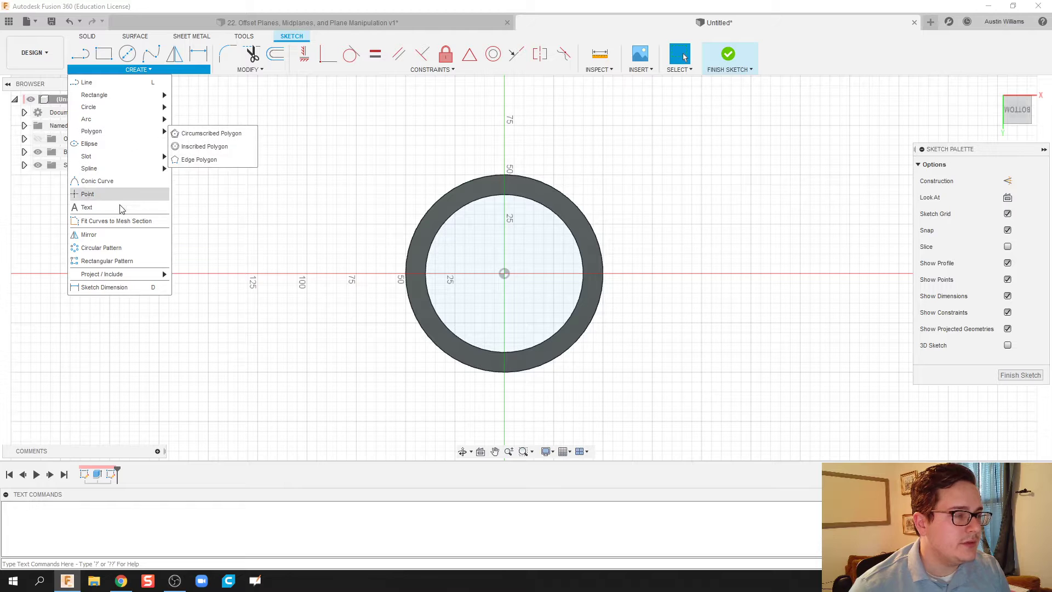
pyautogui.moveTo(125, 277)
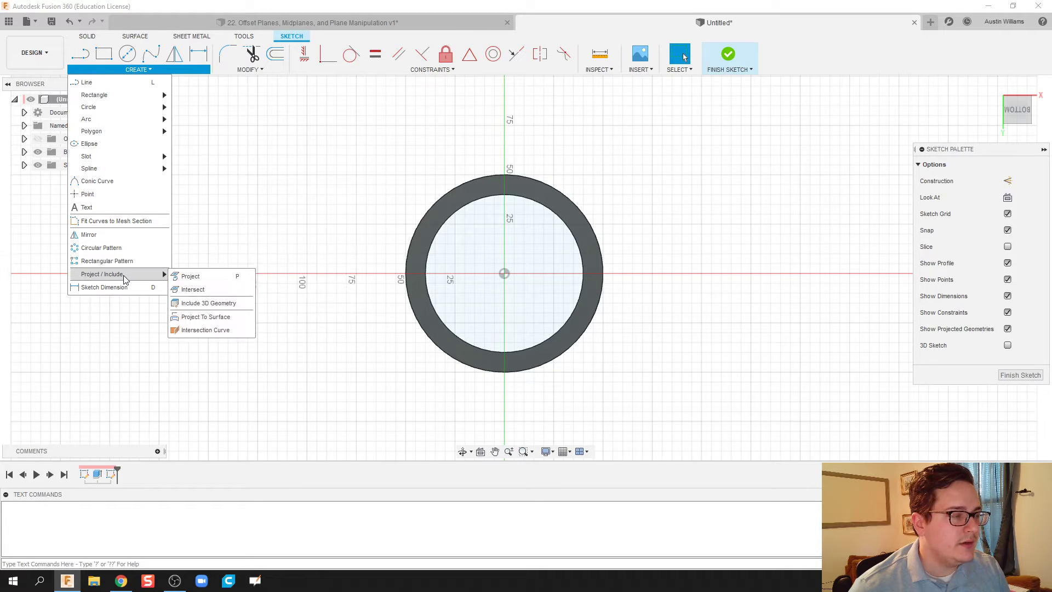
pyautogui.click(223, 283)
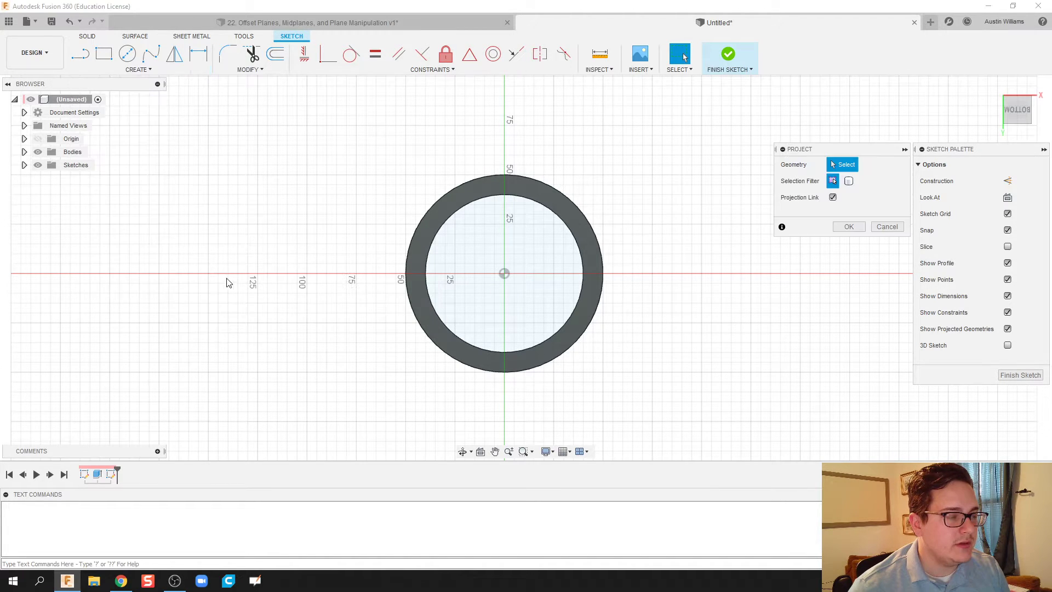
pyautogui.click(468, 188)
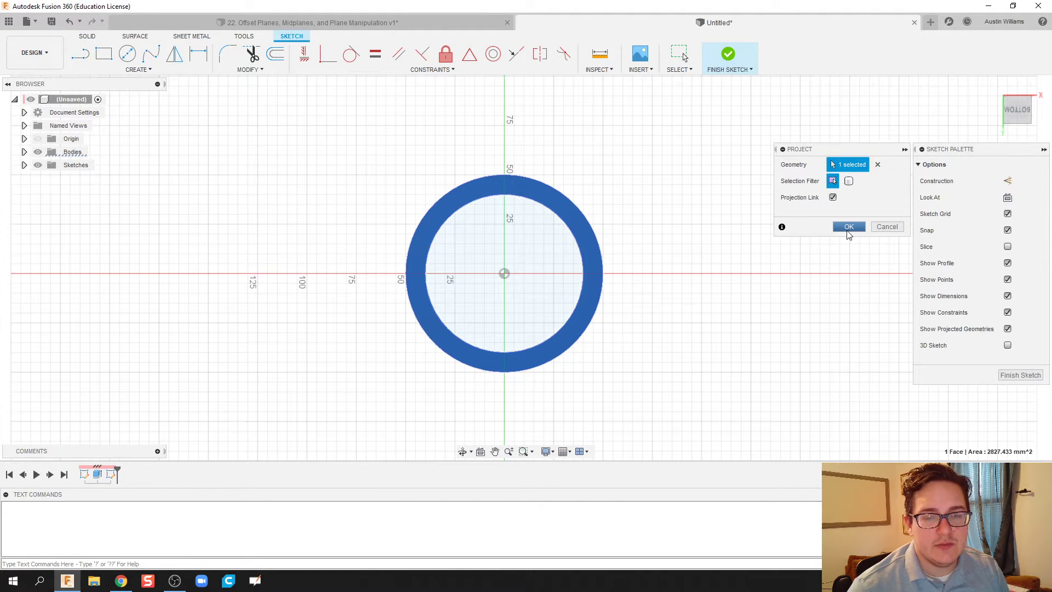
pyautogui.click(849, 227)
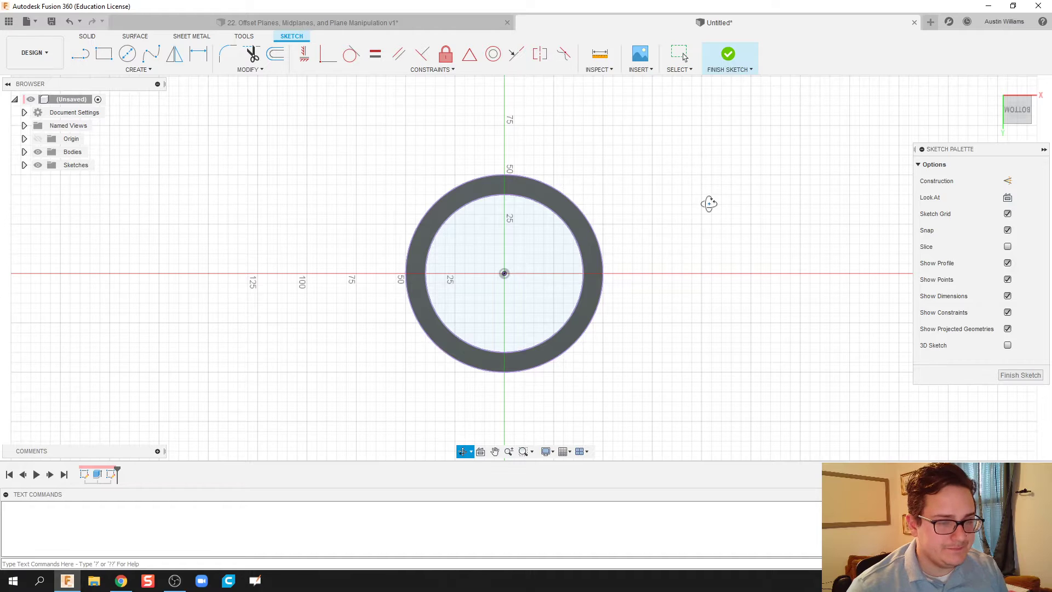
pyautogui.moveTo(709, 205)
pyautogui.keyDown('shift'); pyautogui.mouseDown(button='middle')
pyautogui.moveTo(722, 242)
pyautogui.moveTo(713, 247)
pyautogui.mouseUp(button='middle'); pyautogui.keyUp('shift')
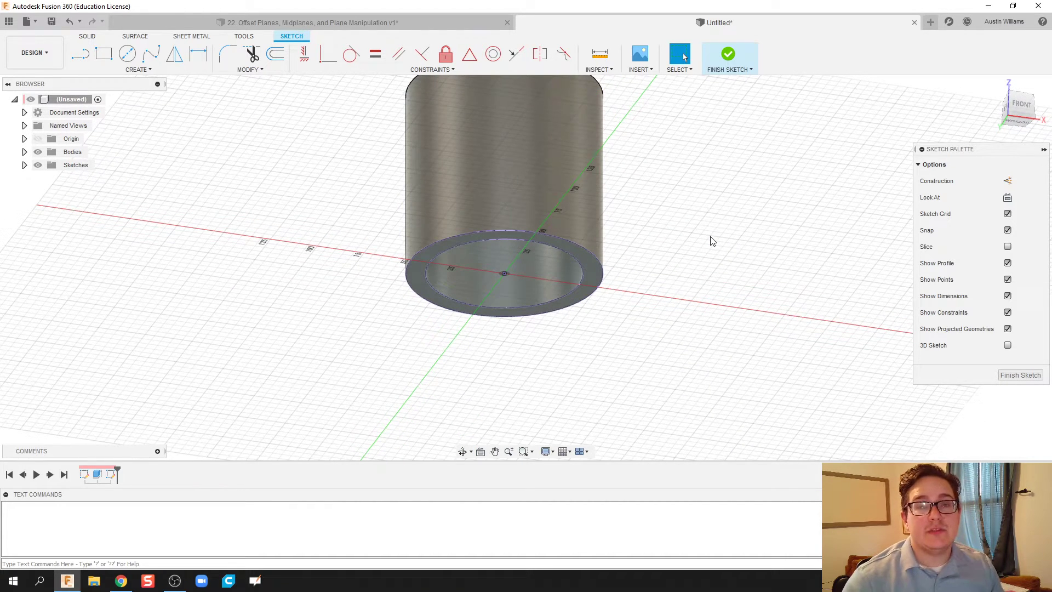
pyautogui.click(728, 61)
# Create an offset plane 20 mm below the tube from the projected ring profile.
pyautogui.click(445, 69)
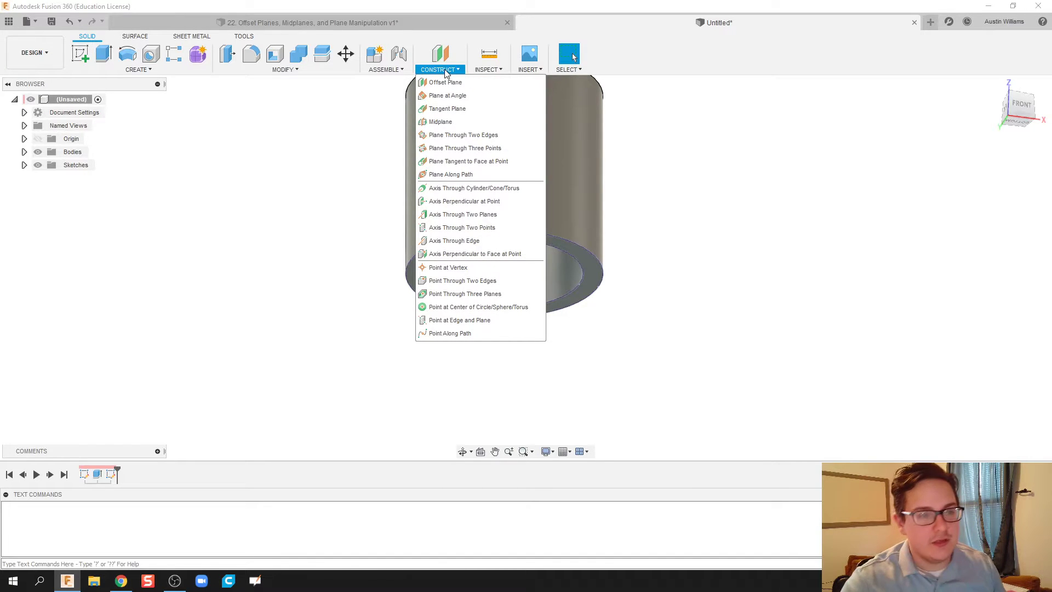
pyautogui.click(454, 83)
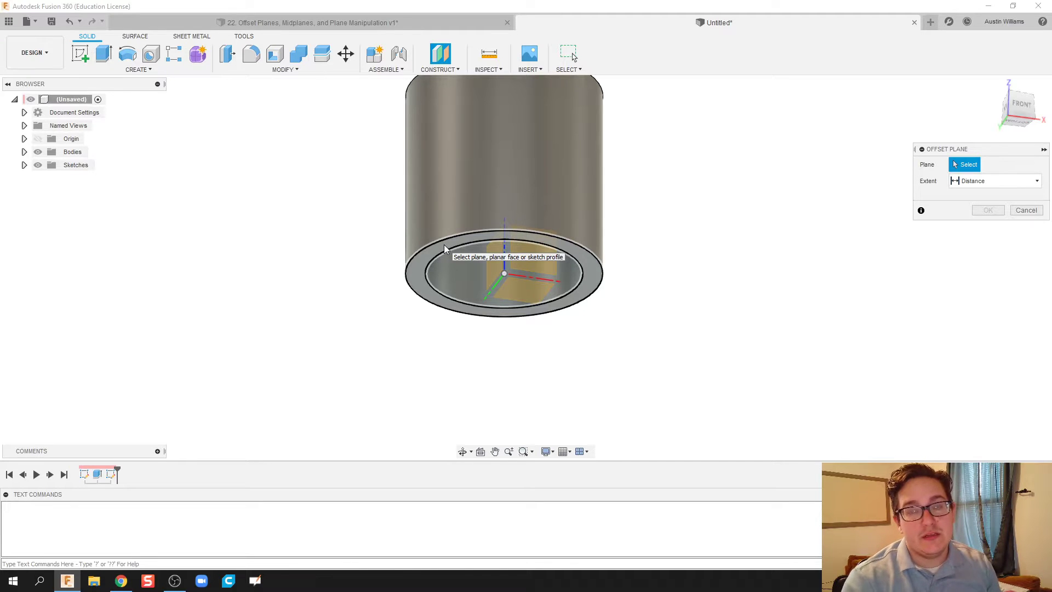
pyautogui.click(478, 264)
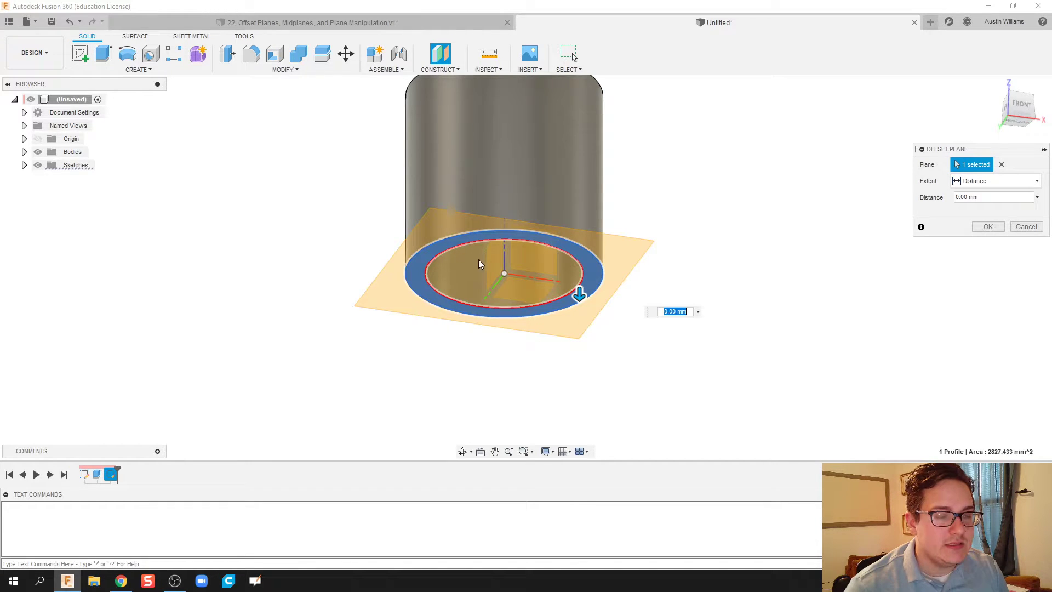
pyautogui.moveTo(579, 294); pyautogui.dragTo(580, 329)
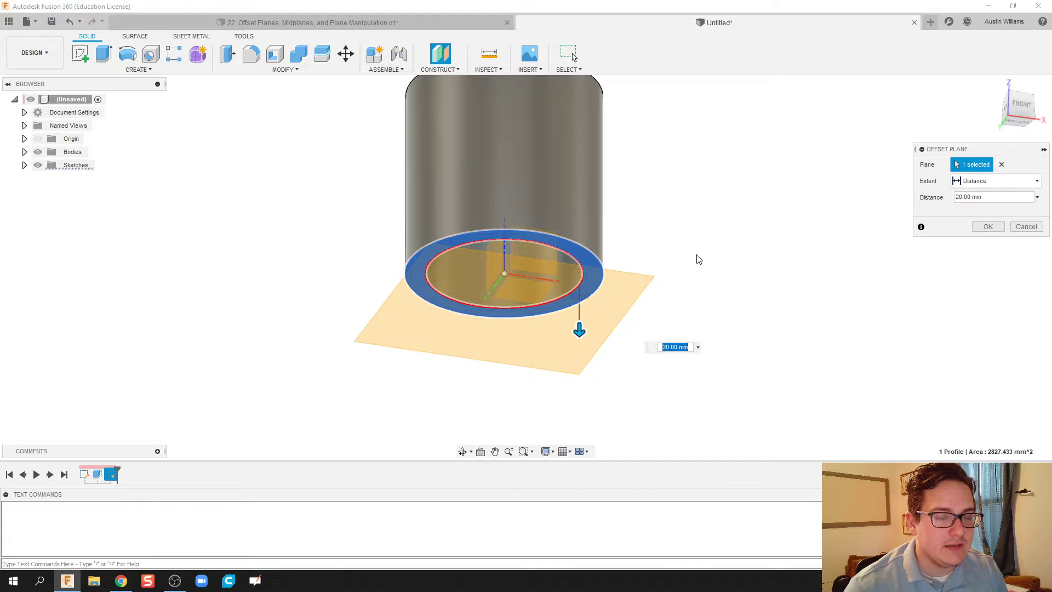
pyautogui.keyDown('shift'); pyautogui.moveTo(695, 258); pyautogui.dragTo(753, 271, button='middle'); pyautogui.keyUp('shift')
pyautogui.click(980, 227)
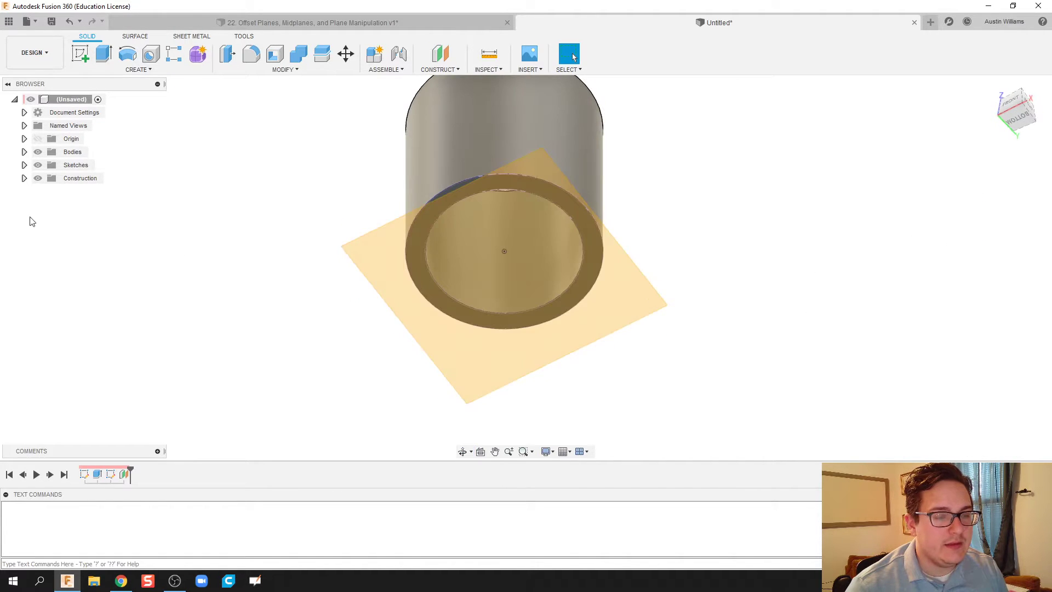
# Sketch a circle about 60 mm in diameter, centred on the origin, on the offset plane below the tube, and finish the sketch.
pyautogui.click(74, 46)
pyautogui.click(383, 262)
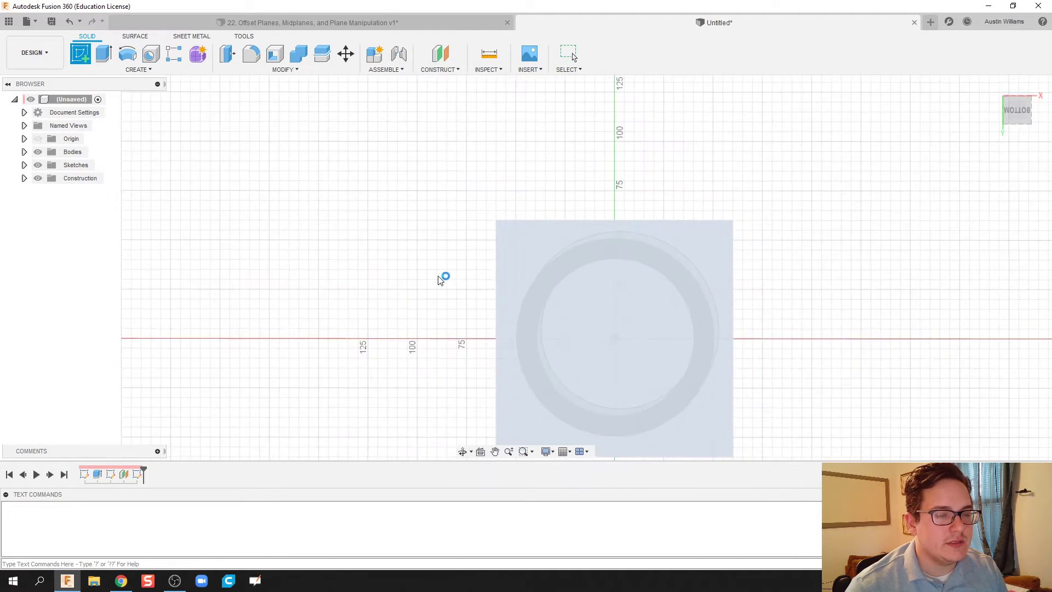
pyautogui.moveTo(630, 336); pyautogui.dragTo(566, 273, button='middle')
pyautogui.press('c')
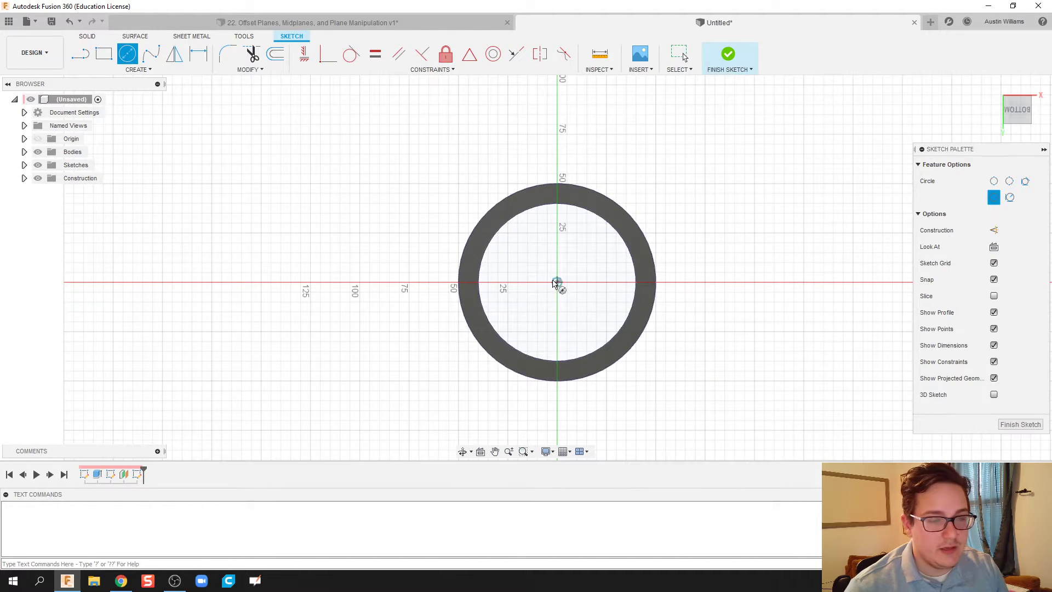
pyautogui.click(557, 283)
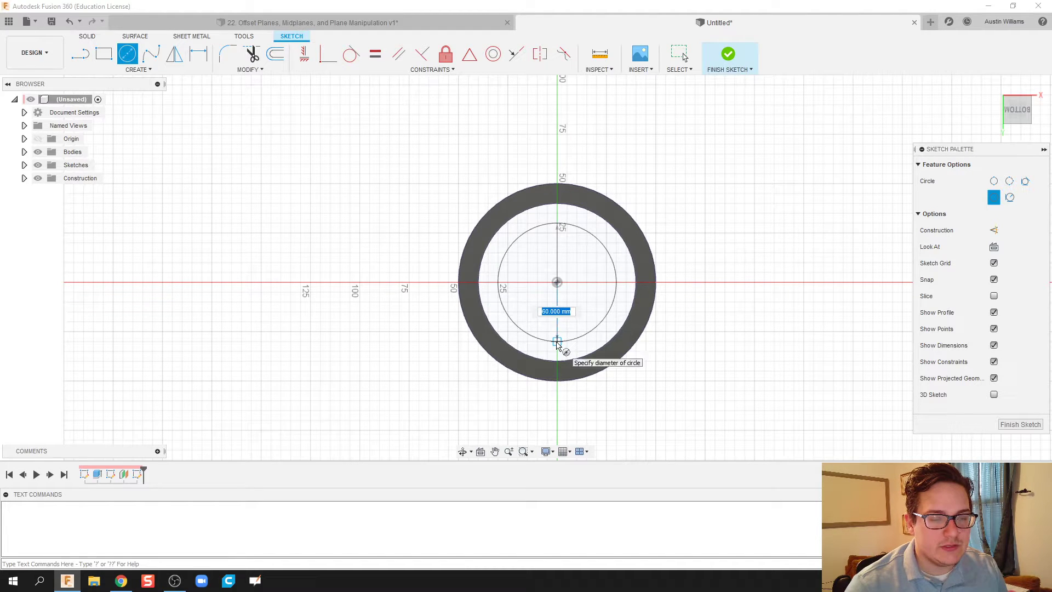
pyautogui.click(557, 344)
pyautogui.click(728, 55)
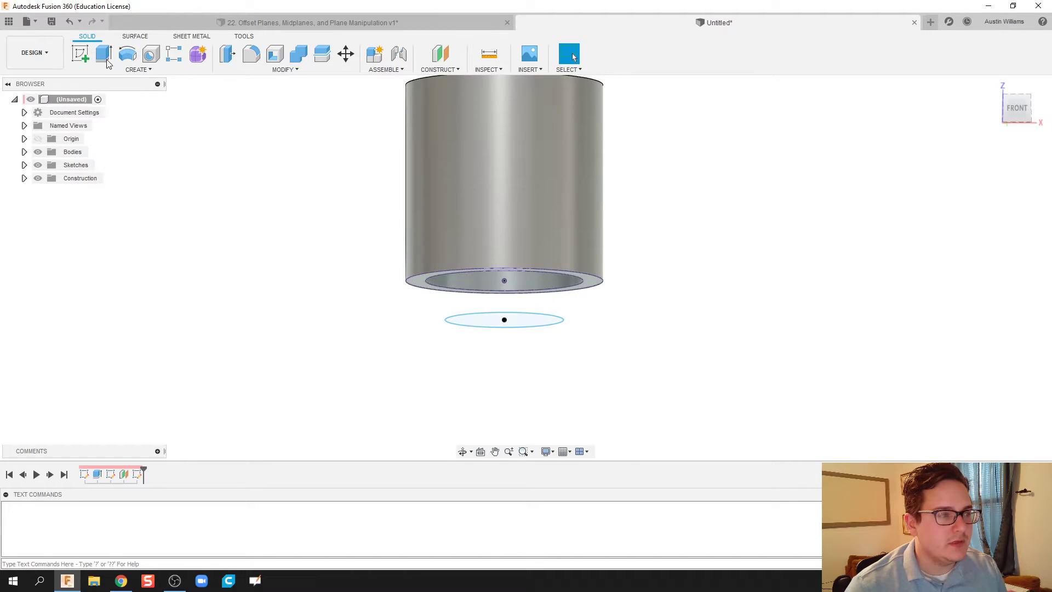
# Loft from the projected ring profile at the tube's underside to the smaller circle below it, joining the result to the tube.
pyautogui.click(138, 70)
pyautogui.click(116, 175)
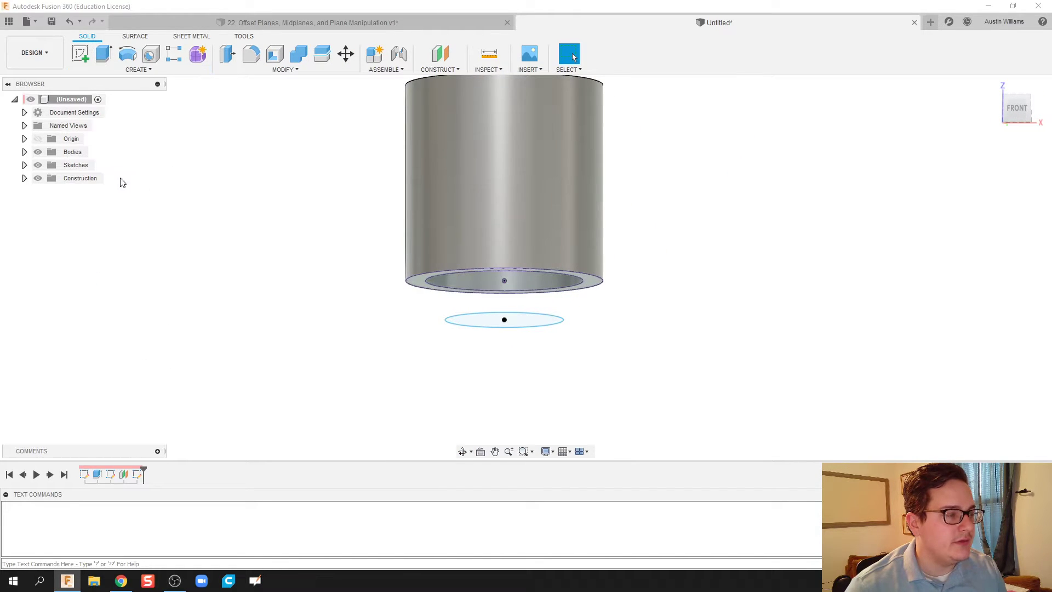
pyautogui.click(421, 282)
pyautogui.click(500, 328)
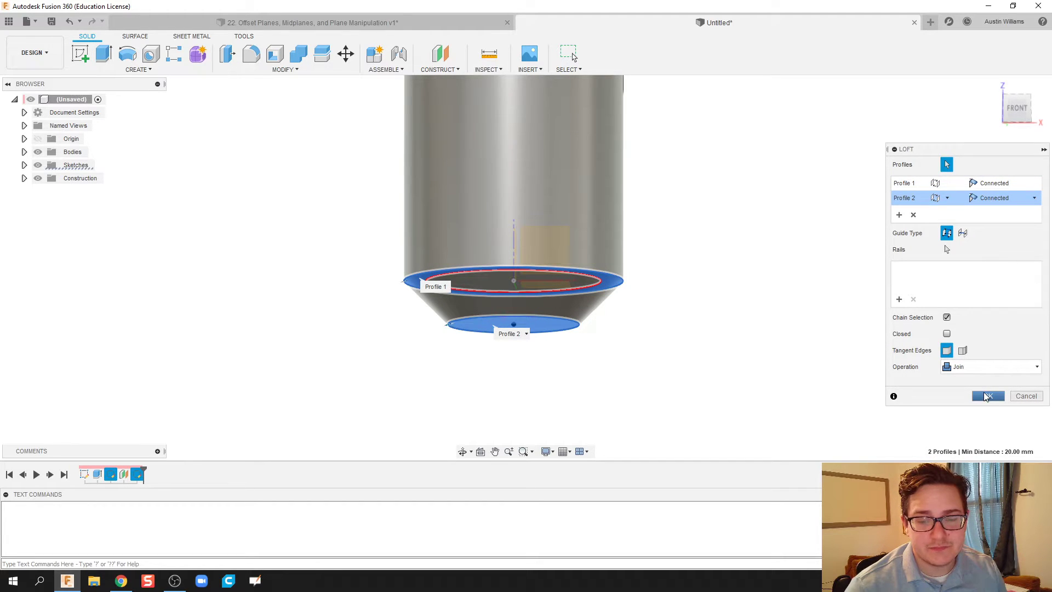
pyautogui.click(986, 397)
# Create a construction plane tangent to the tube's outer cylindrical face at a 0-degree angle.
pyautogui.keyDown('shift'); pyautogui.moveTo(735, 204); pyautogui.dragTo(719, 280, button='middle'); pyautogui.keyUp('shift')
pyautogui.scroll(-2, 727, 222)
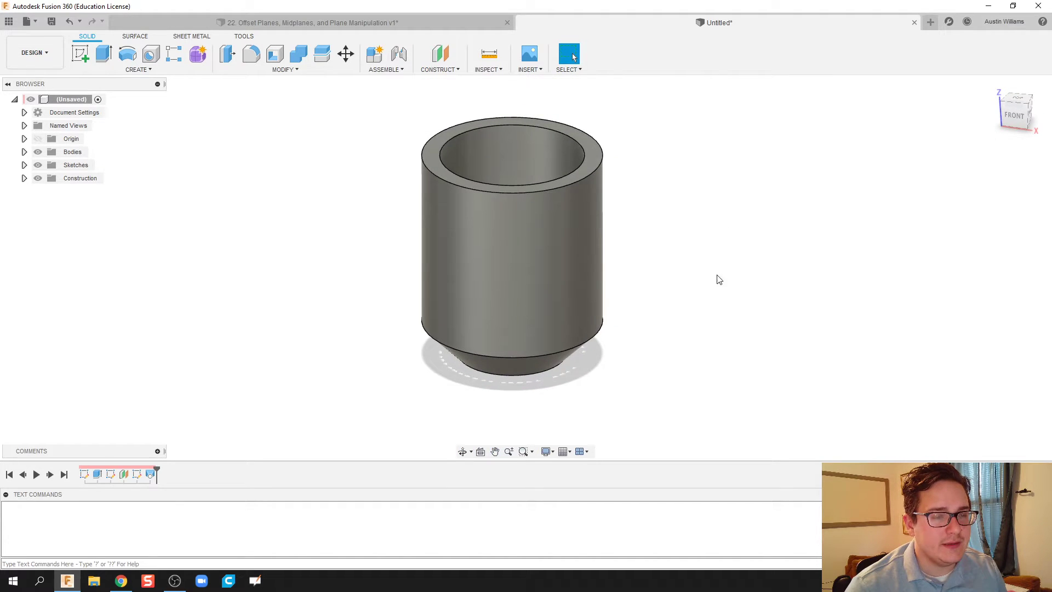
pyautogui.click(458, 70)
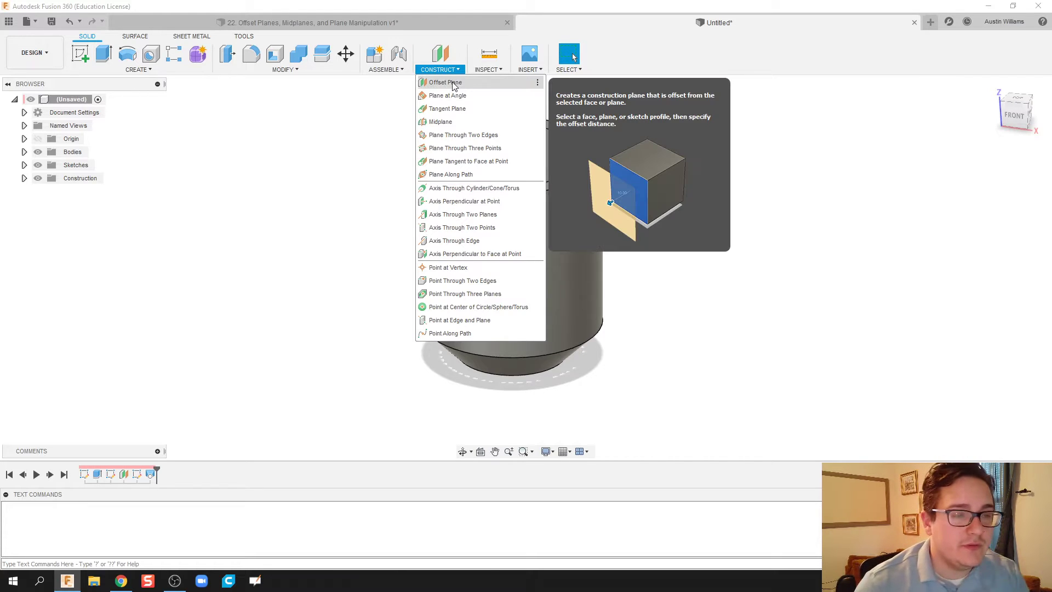
pyautogui.click(454, 109)
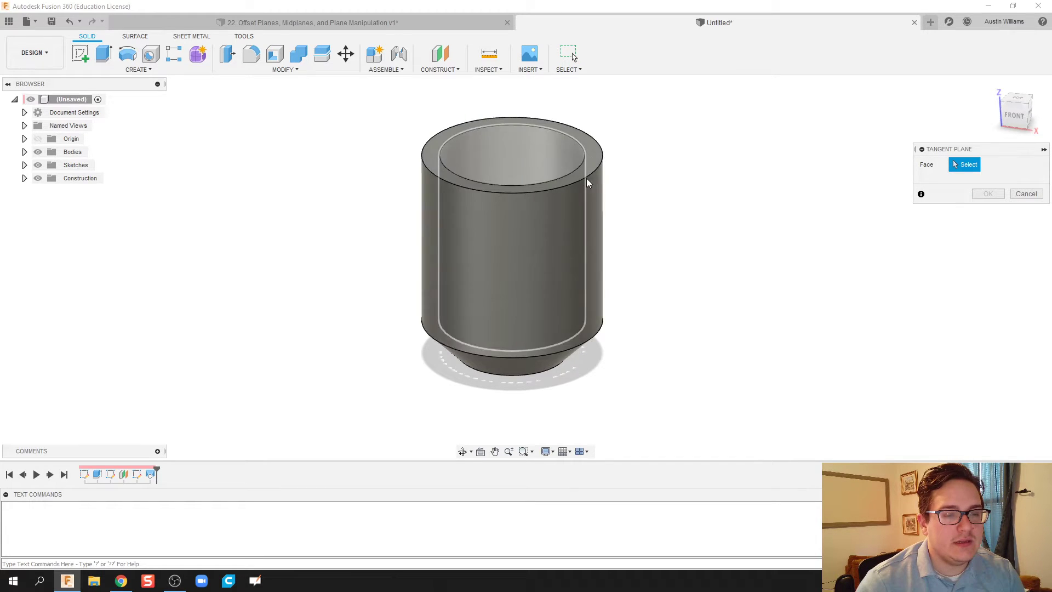
pyautogui.keyDown('shift'); pyautogui.moveTo(709, 163); pyautogui.dragTo(707, 176, button='middle'); pyautogui.keyUp('shift')
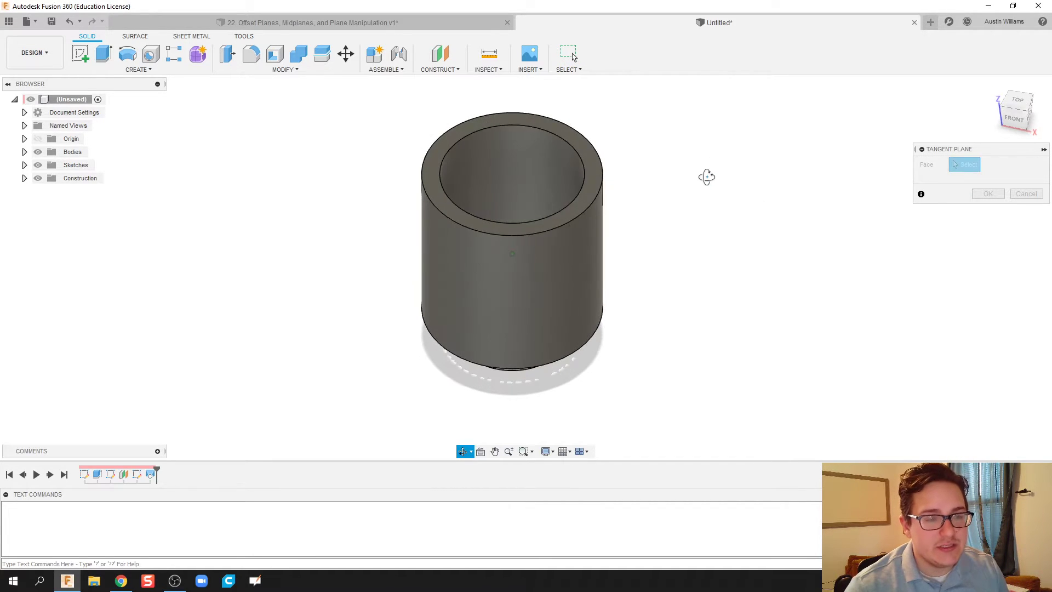
pyautogui.click(582, 287)
pyautogui.moveTo(692, 251)
pyautogui.keyDown('shift'); pyautogui.mouseDown(button='middle')
pyautogui.moveTo(695, 286)
pyautogui.moveTo(676, 263)
pyautogui.mouseUp(button='middle'); pyautogui.keyUp('shift')
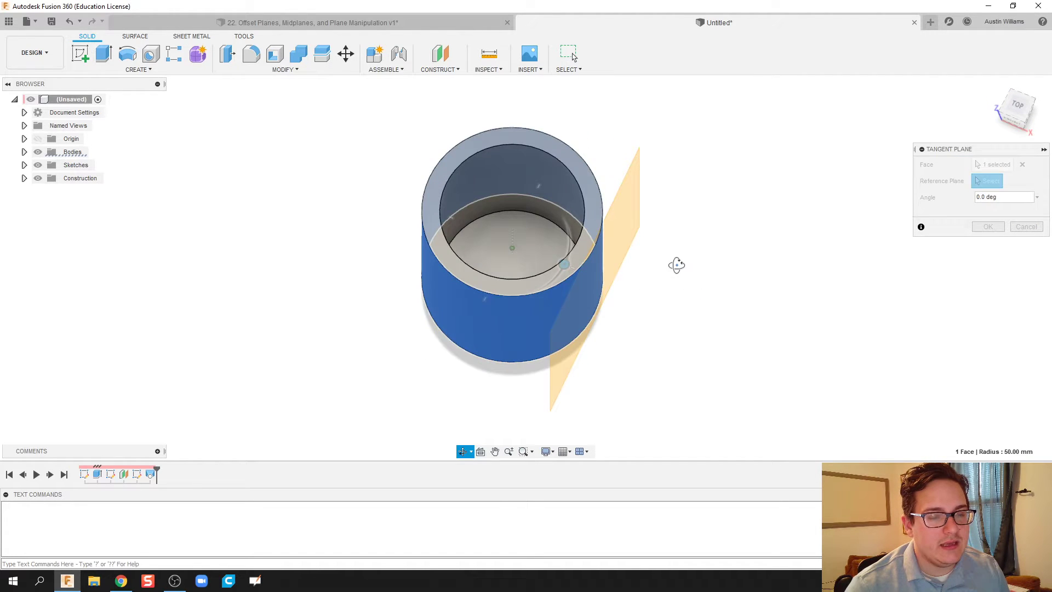
pyautogui.moveTo(559, 266); pyautogui.dragTo(569, 256)
pyautogui.moveTo(550, 201); pyautogui.dragTo(574, 263)
pyautogui.click(981, 228)
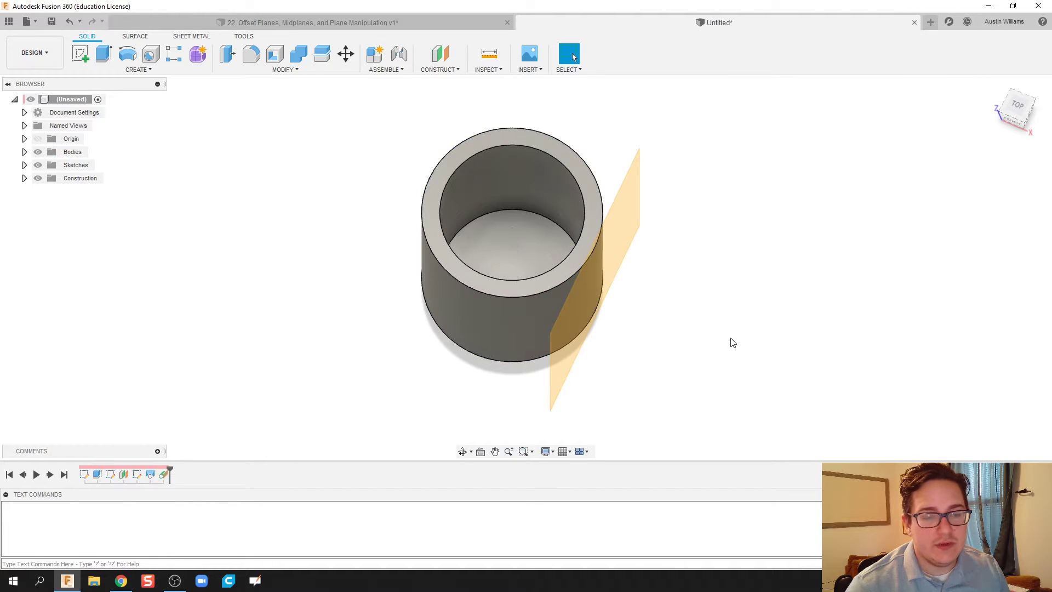
# Sketch an ellipse about 25 mm wide and 10.5 mm high on the tangent plane, centred on the vertical axis near the mug's rim.
pyautogui.keyDown('shift'); pyautogui.moveTo(730, 340); pyautogui.dragTo(688, 307, button='middle'); pyautogui.keyUp('shift')
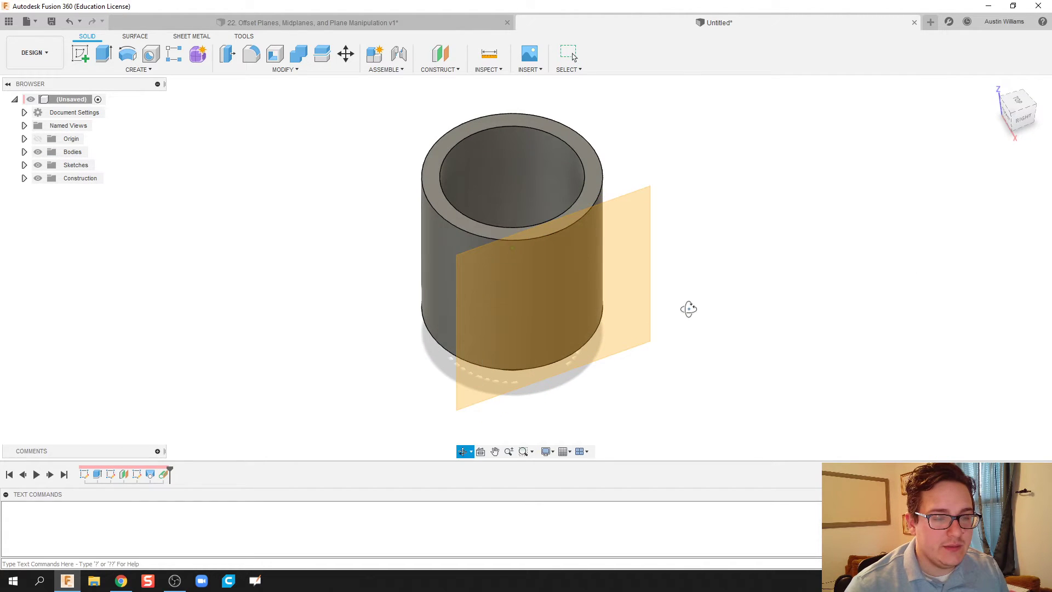
pyautogui.click(85, 57)
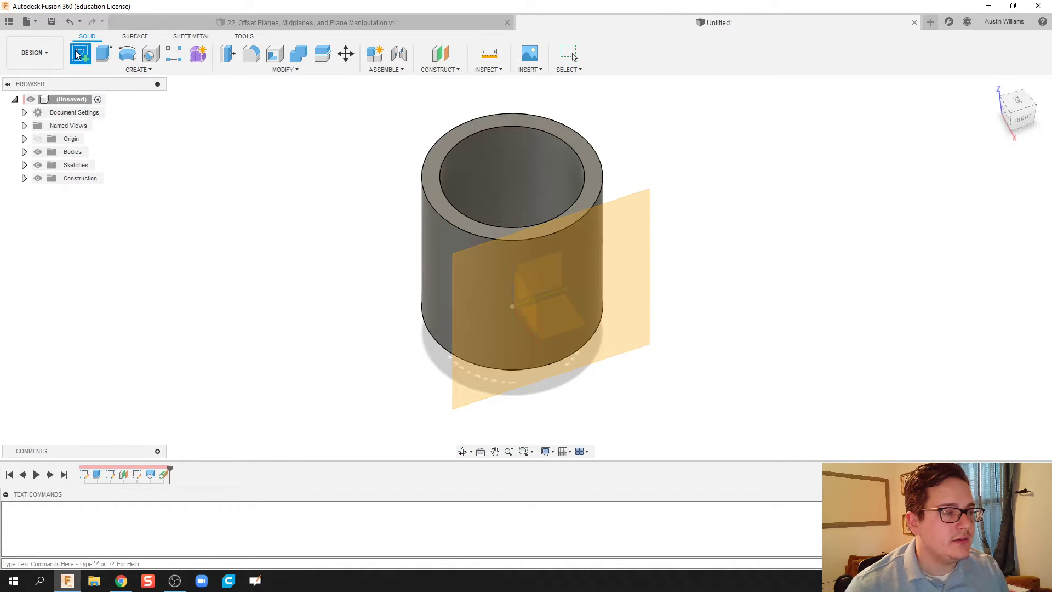
pyautogui.click(554, 259)
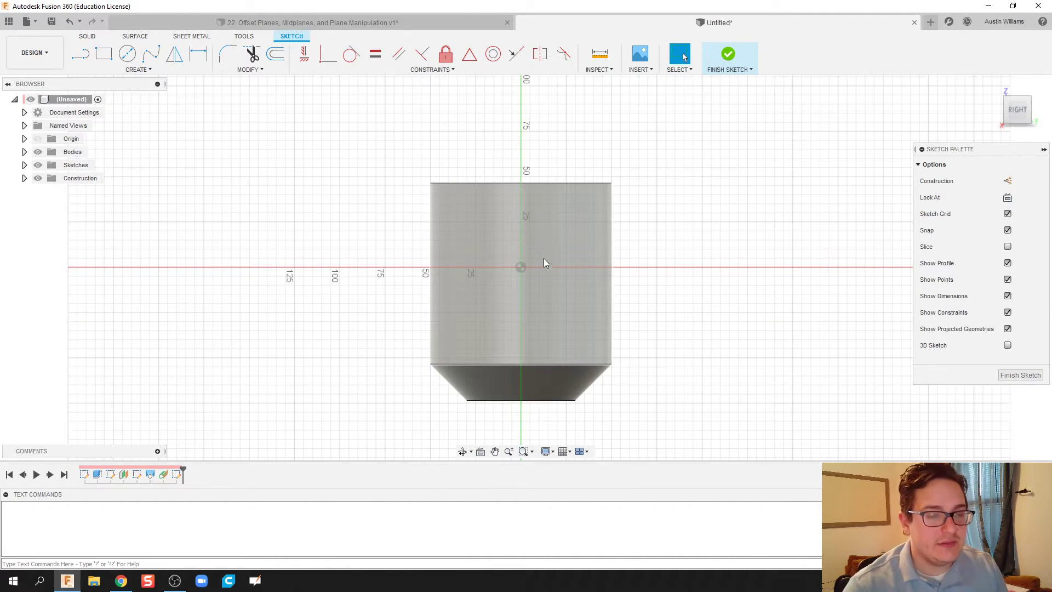
pyautogui.scroll(1, 526, 266)
pyautogui.press('c')
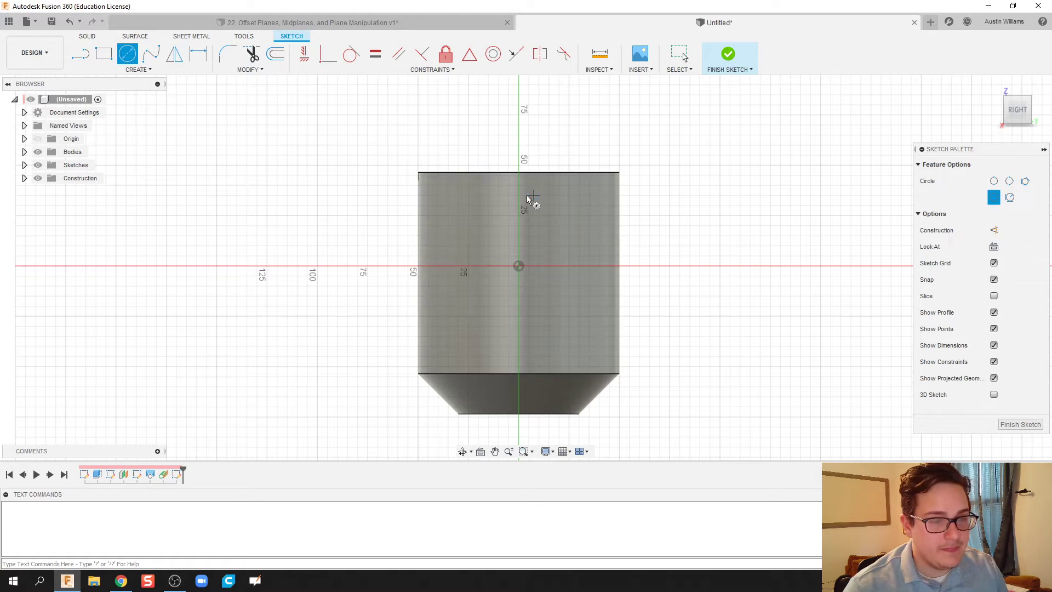
pyautogui.click(138, 69)
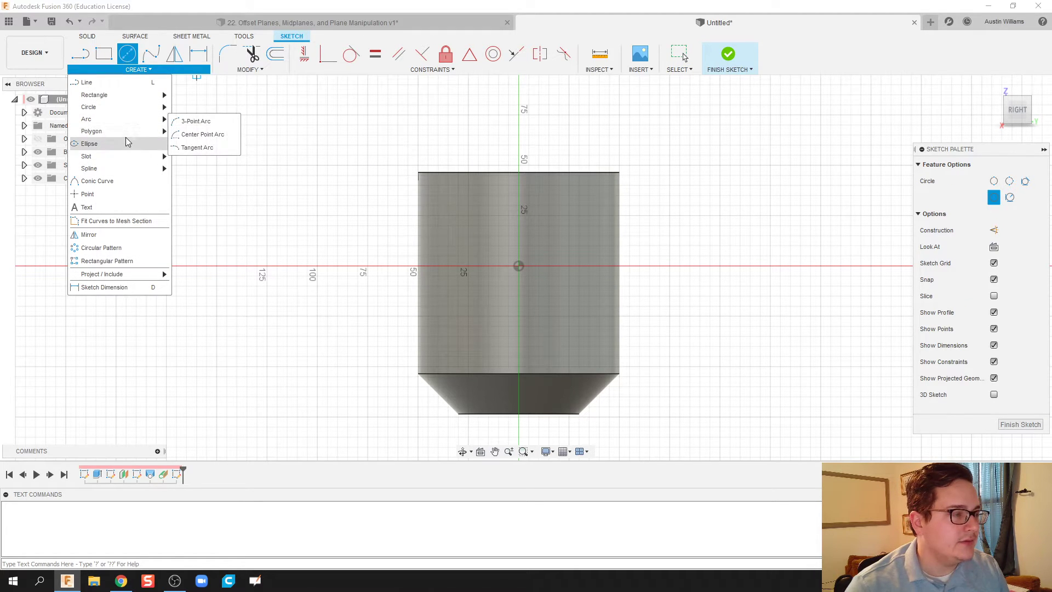
pyautogui.click(91, 143)
pyautogui.scroll(1, 580, 214)
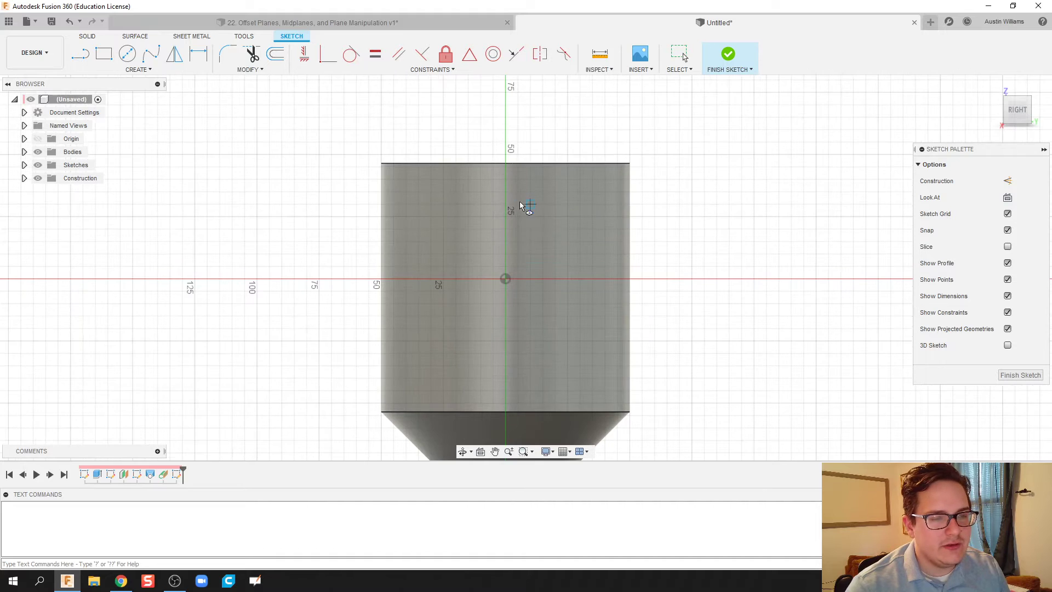
pyautogui.click(504, 205)
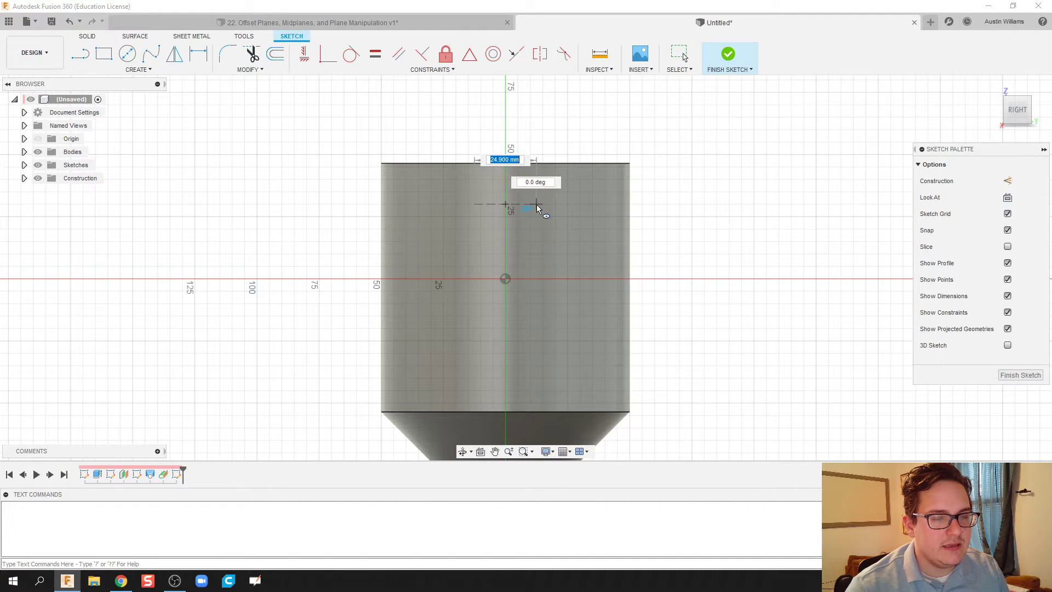
pyautogui.click(536, 206)
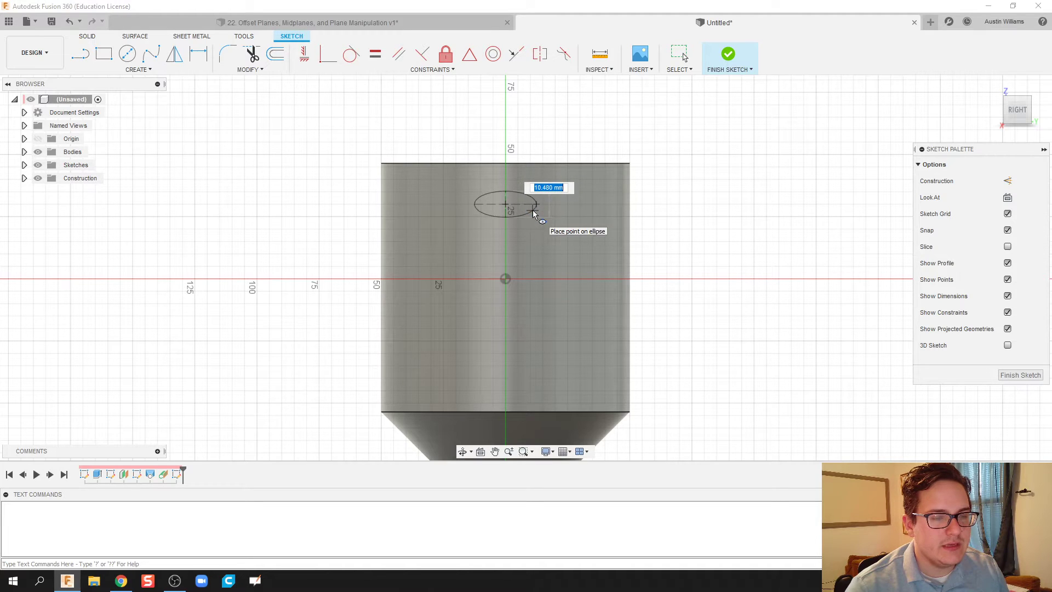
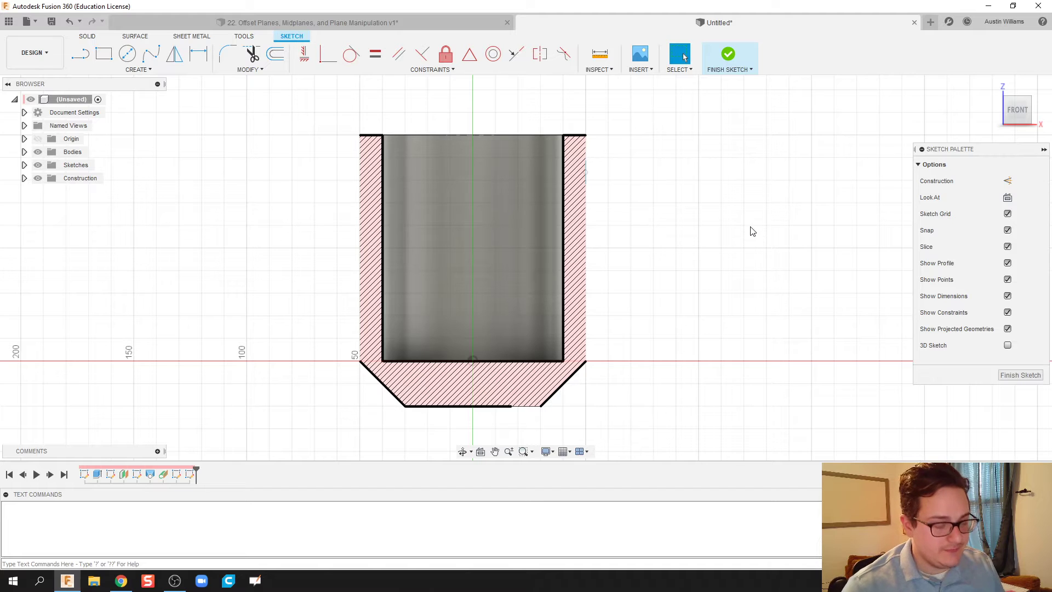
# Draw a three-line rectangular handle path outside the mug, with both horizontal ends starting inside the sliced wall, and finish the sketch.
pyautogui.keyDown('shift'); pyautogui.moveTo(753, 231); pyautogui.dragTo(552, 176, button='middle'); pyautogui.keyUp('shift')
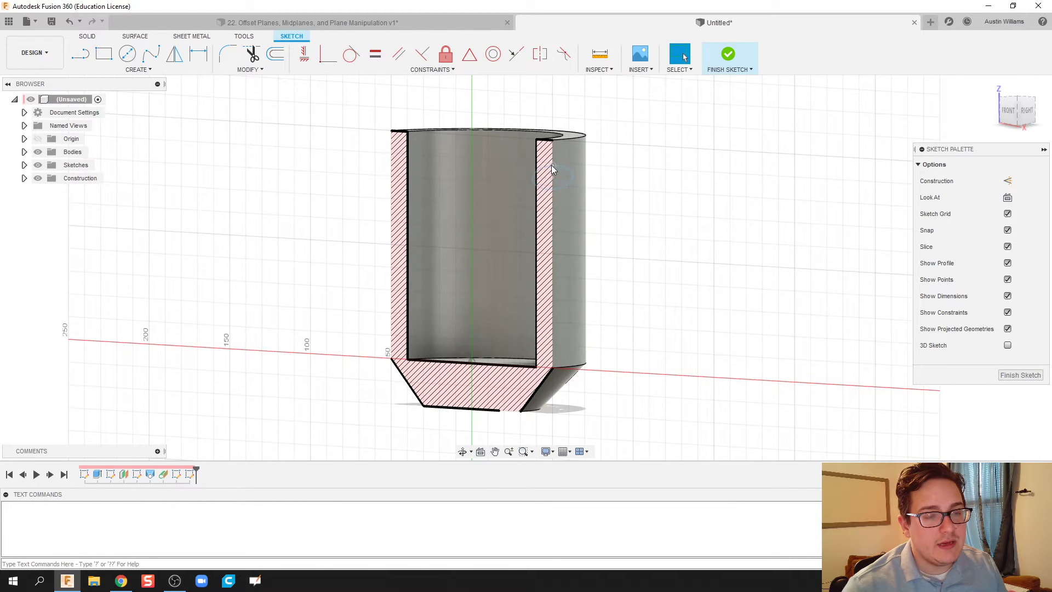
pyautogui.keyDown('shift'); pyautogui.moveTo(621, 232); pyautogui.dragTo(677, 228, button='middle'); pyautogui.keyUp('shift')
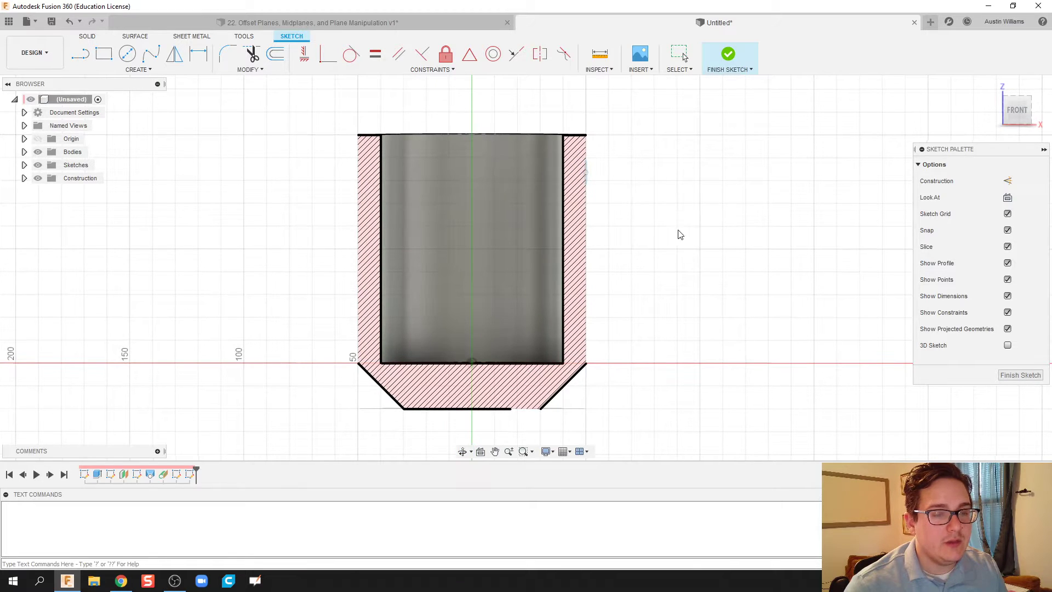
pyautogui.click(80, 57)
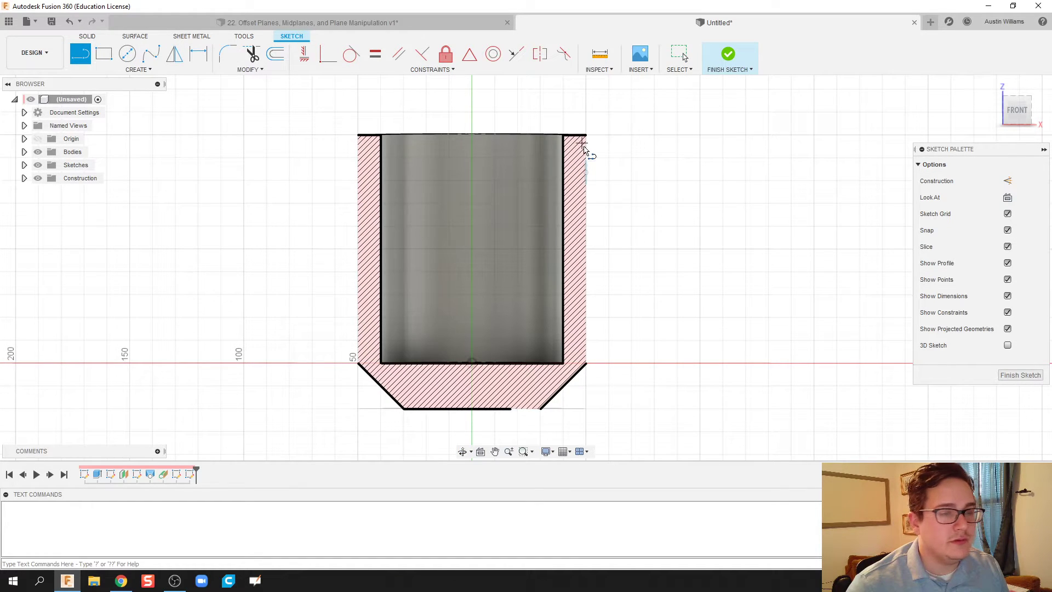
pyautogui.click(576, 175)
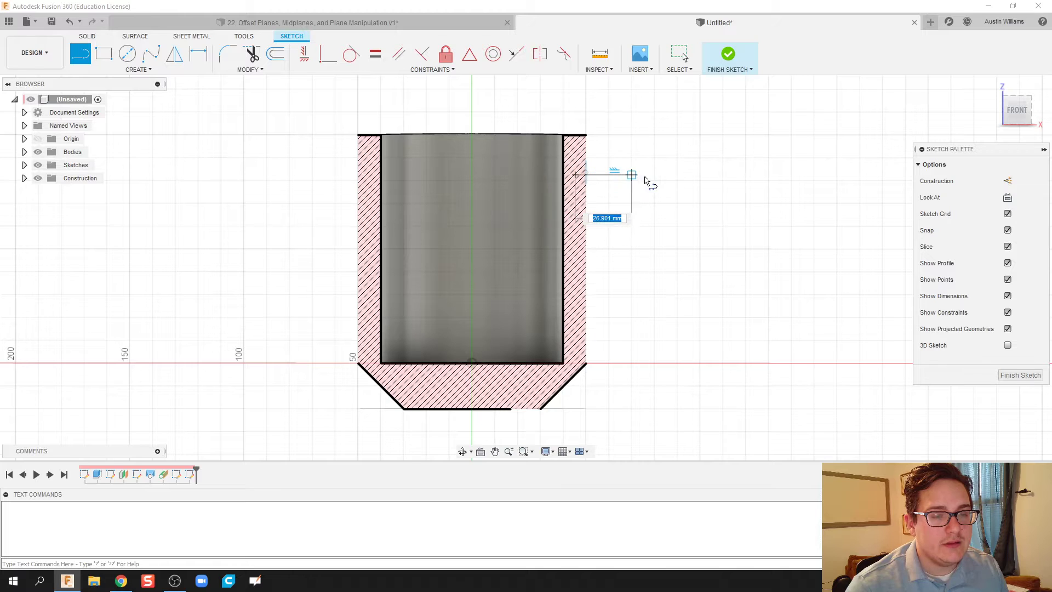
pyautogui.click(662, 176)
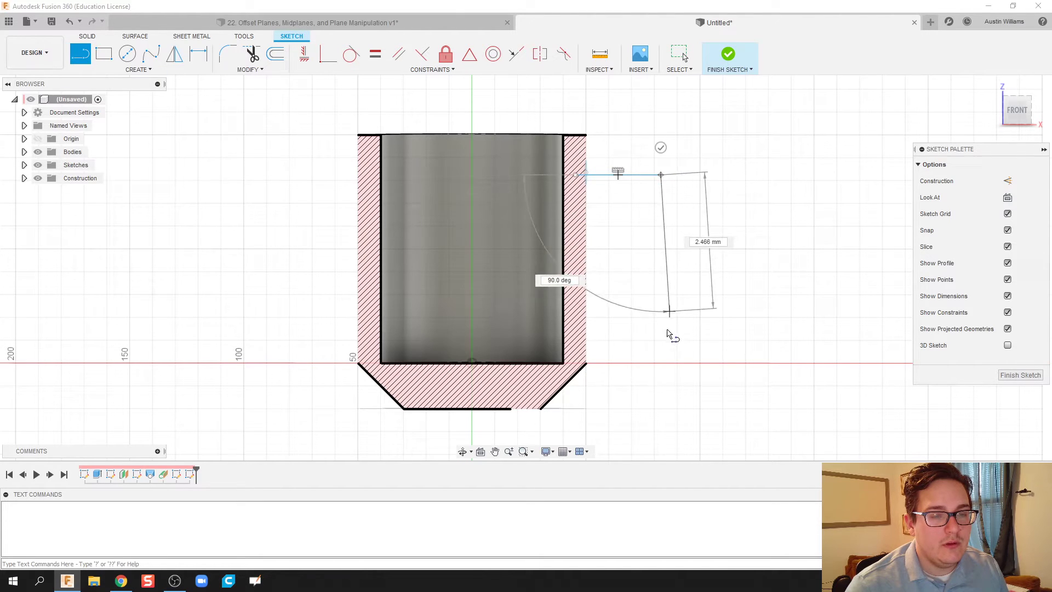
pyautogui.click(660, 340)
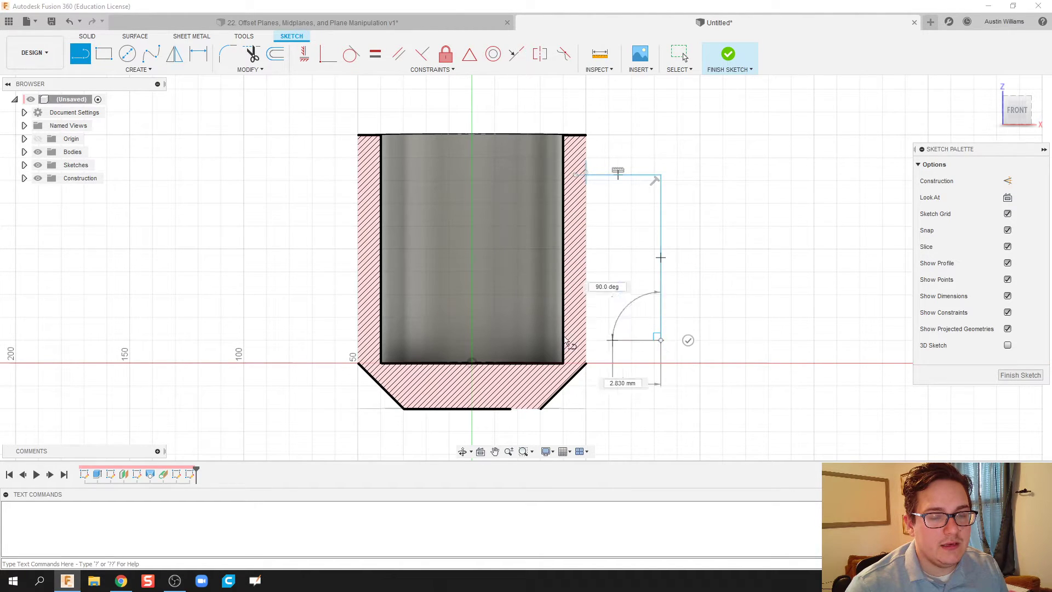
pyautogui.click(576, 341)
pyautogui.moveTo(577, 339); pyautogui.dragTo(601, 266)
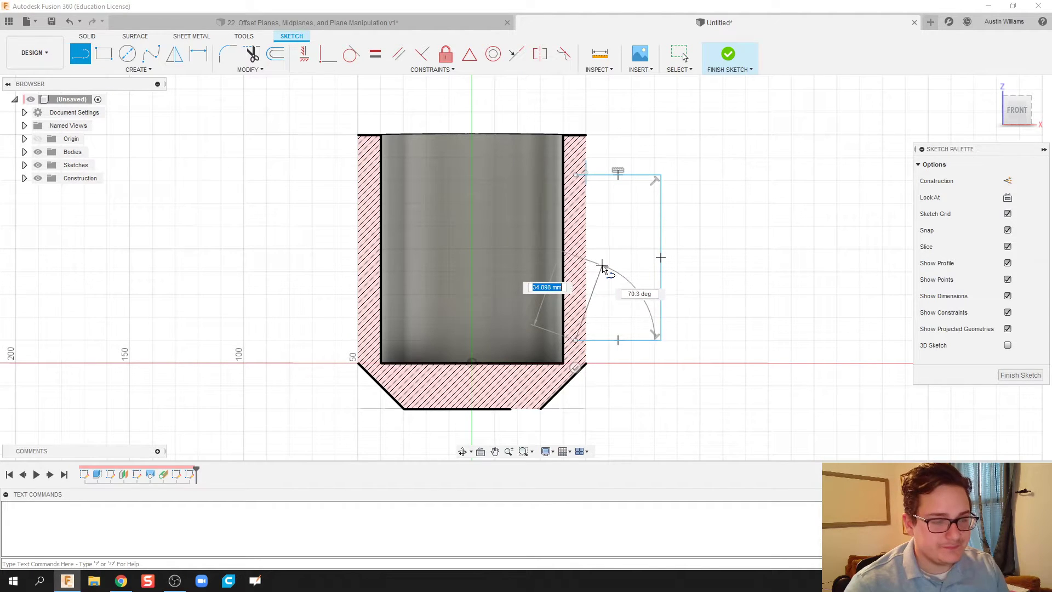
pyautogui.press('Escape')
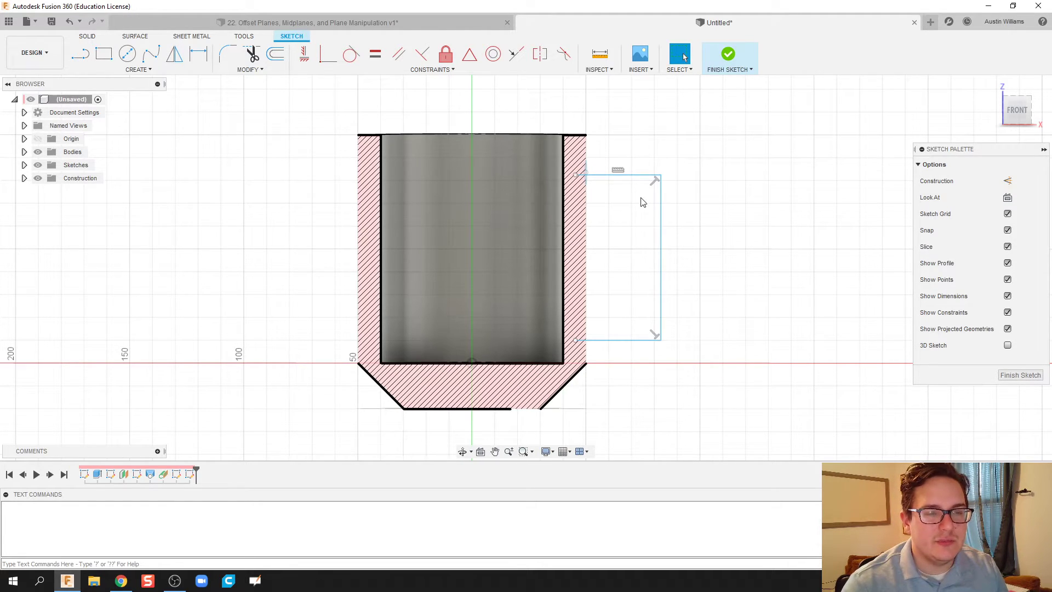
pyautogui.click(728, 59)
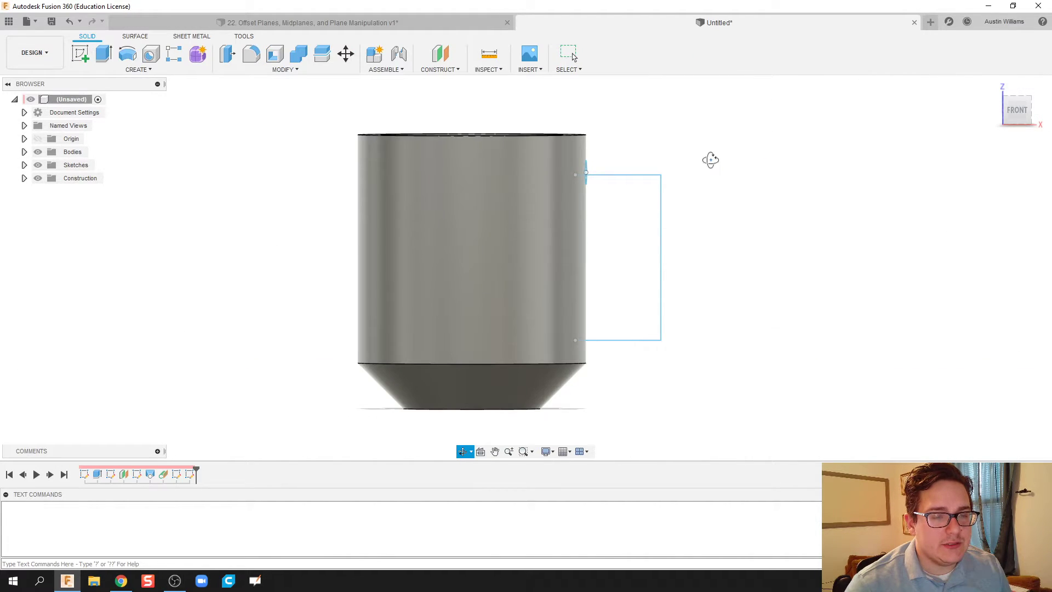
# Sweep the ellipse profile along the three-line rectangular path with the Join operation to form the mug's handle.
pyautogui.click(134, 70)
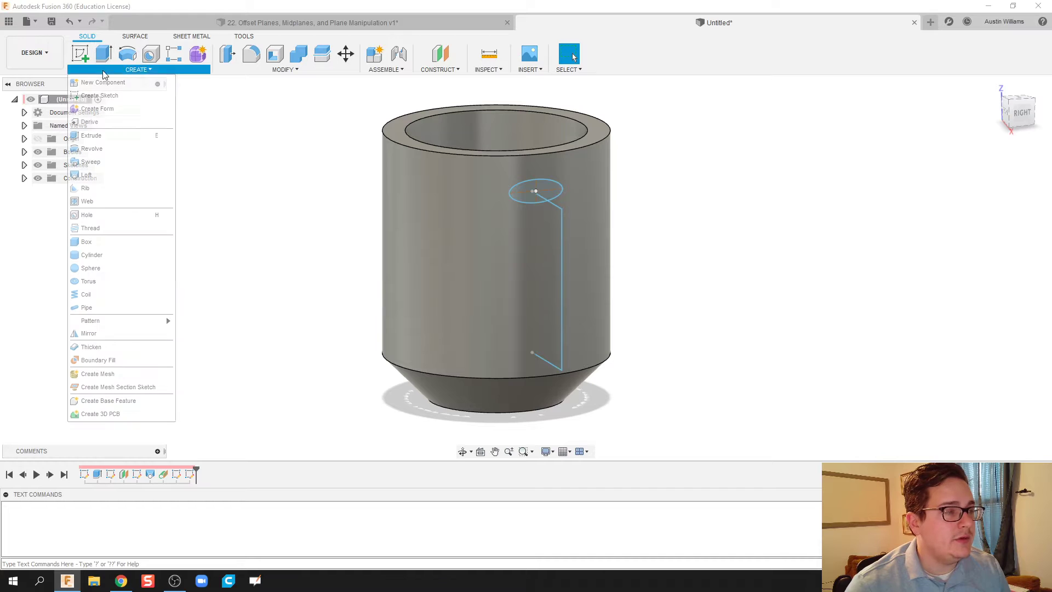
pyautogui.click(91, 162)
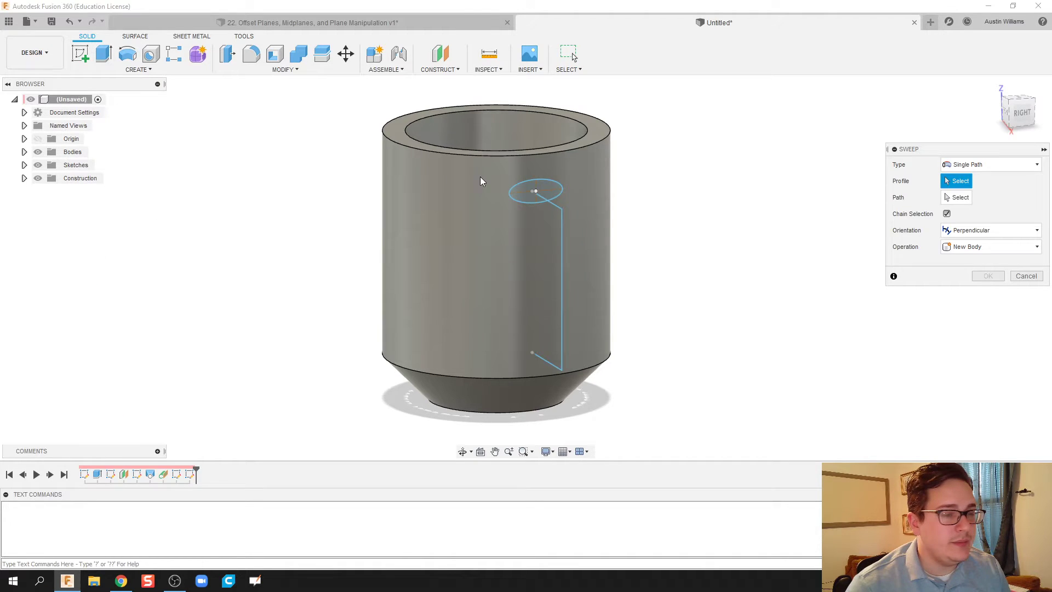
pyautogui.click(527, 190)
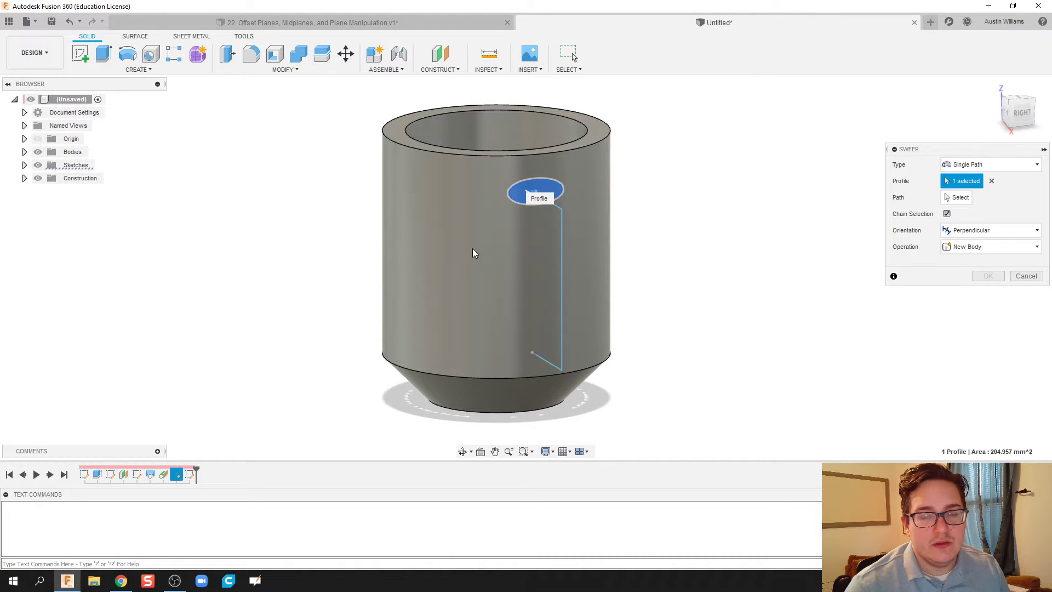
pyautogui.click(958, 197)
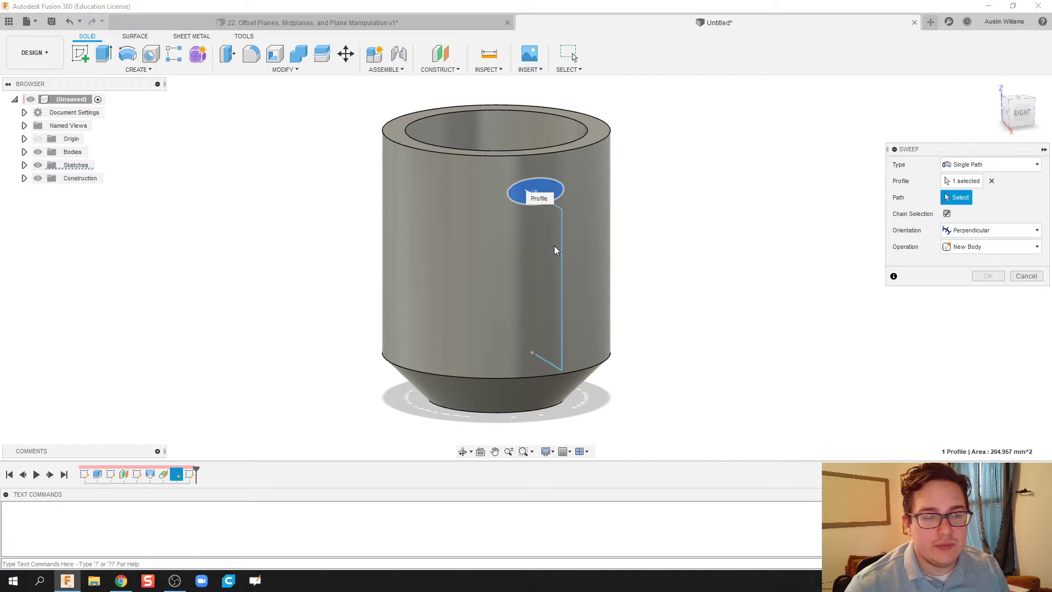
pyautogui.click(561, 250)
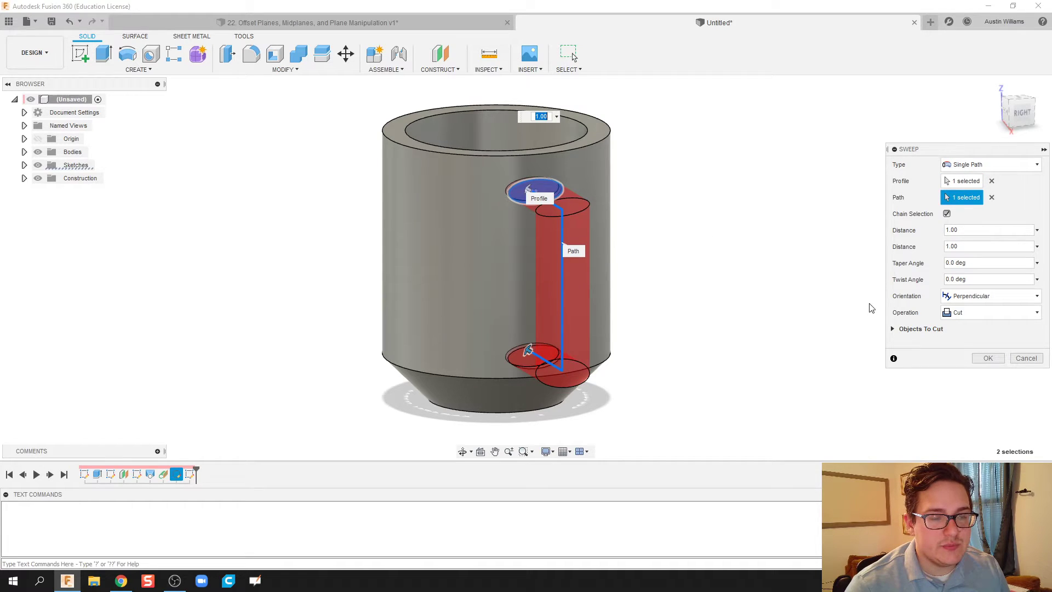
pyautogui.keyDown('shift'); pyautogui.moveTo(794, 339); pyautogui.dragTo(830, 351, button='middle'); pyautogui.keyUp('shift')
pyautogui.click(989, 313)
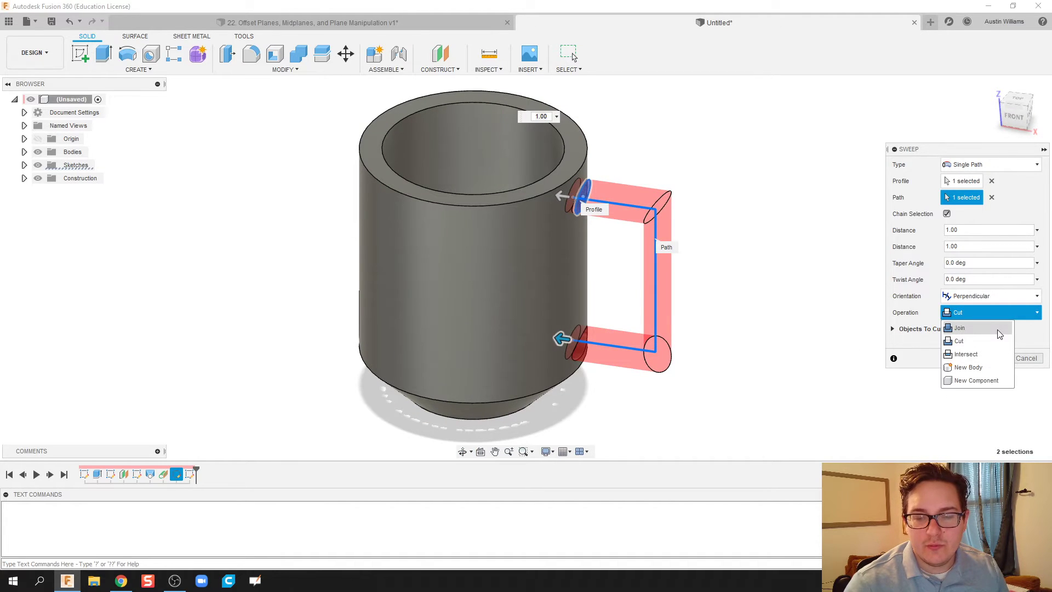
pyautogui.click(998, 329)
pyautogui.click(986, 342)
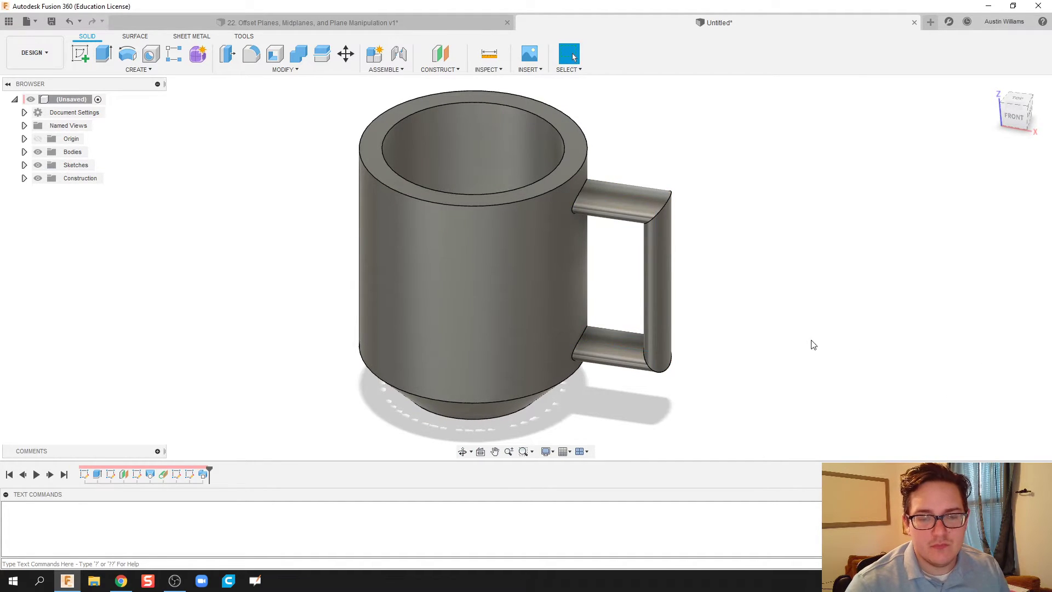
# Sketch a circle on the horizontal origin plane, centred on the origin and matching the mug's inner wall, and finish the sketch.
pyautogui.moveTo(784, 331)
pyautogui.keyDown('shift'); pyautogui.mouseDown(button='middle')
pyautogui.moveTo(751, 296)
pyautogui.moveTo(798, 327)
pyautogui.moveTo(782, 323)
pyautogui.mouseUp(button='middle'); pyautogui.keyUp('shift')
pyautogui.keyDown('shift'); pyautogui.moveTo(803, 259); pyautogui.dragTo(739, 288, button='middle'); pyautogui.keyUp('shift')
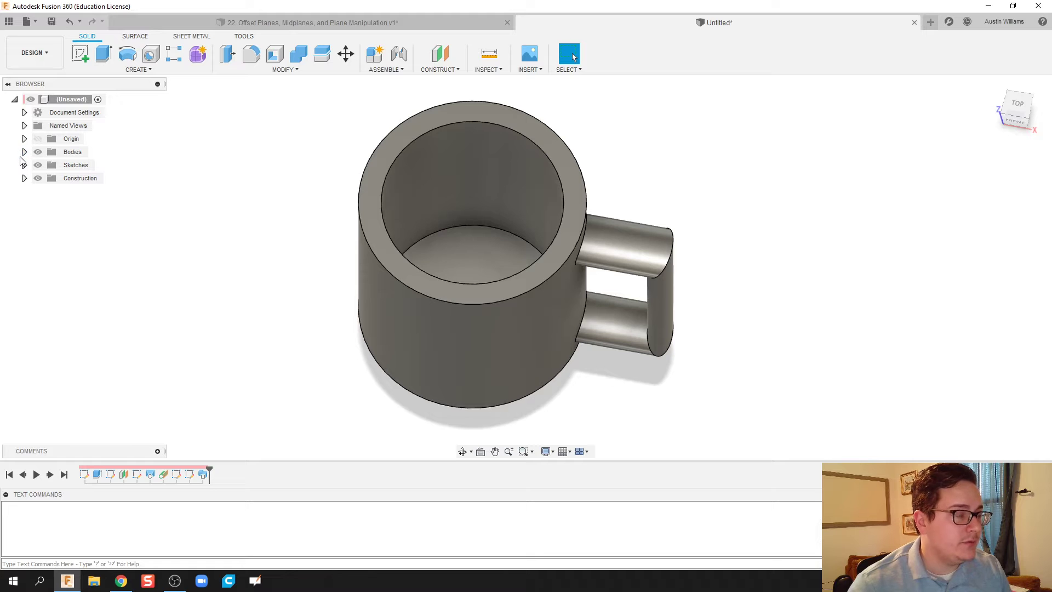
pyautogui.click(80, 53)
pyautogui.click(504, 274)
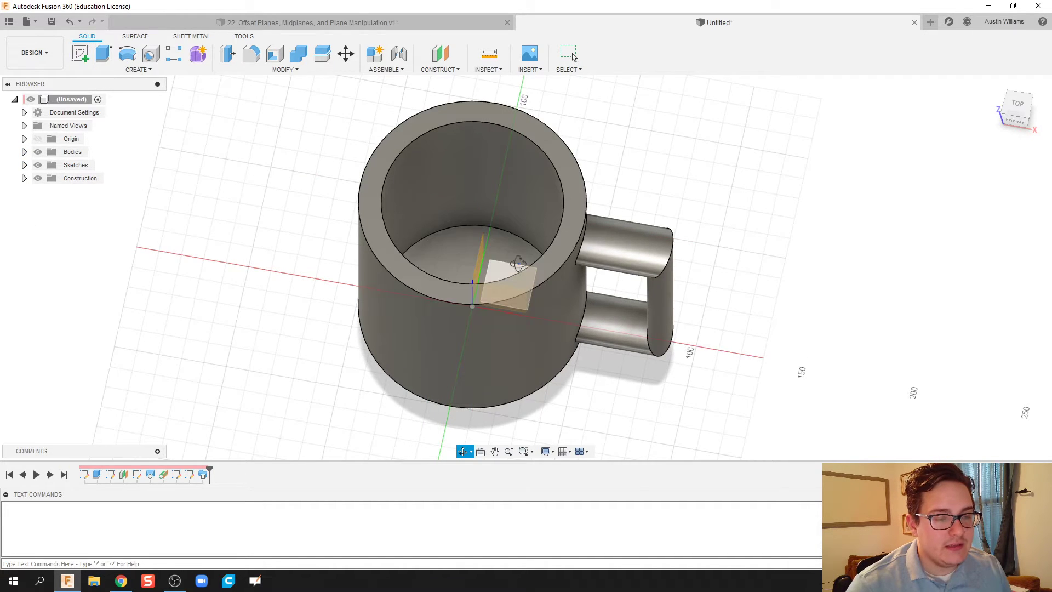
pyautogui.click(511, 252)
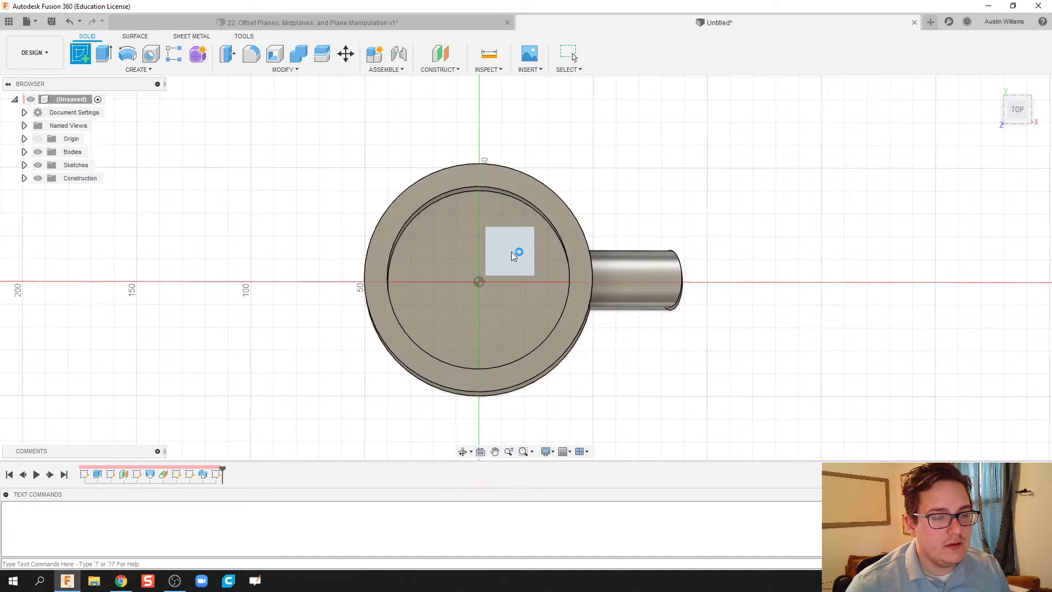
pyautogui.keyDown('shift'); pyautogui.moveTo(519, 289); pyautogui.dragTo(517, 265, button='middle'); pyautogui.keyUp('shift')
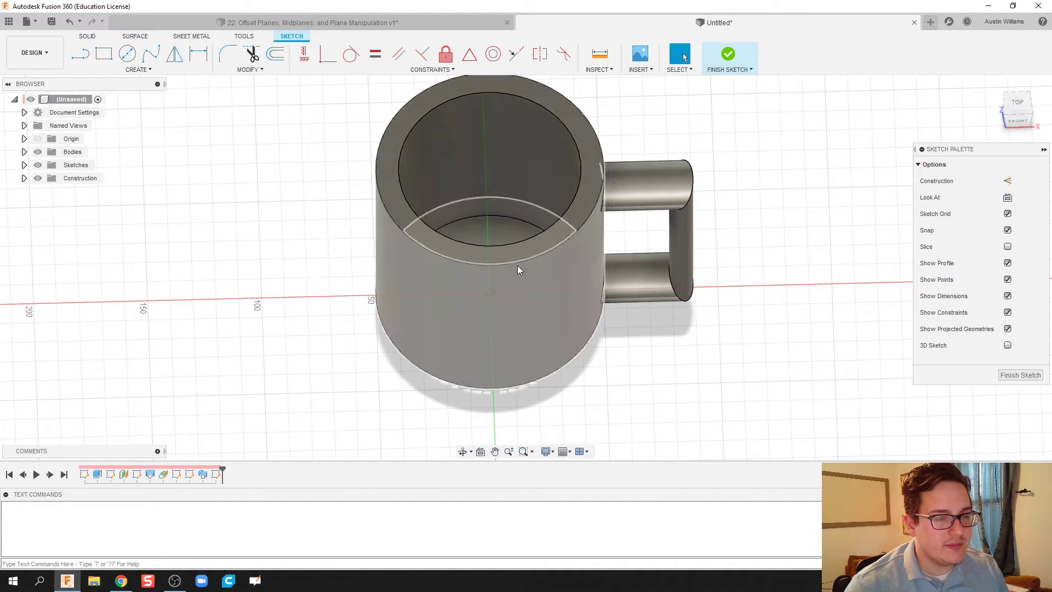
pyautogui.keyDown('shift'); pyautogui.moveTo(372, 126); pyautogui.dragTo(534, 133, button='middle'); pyautogui.keyUp('shift')
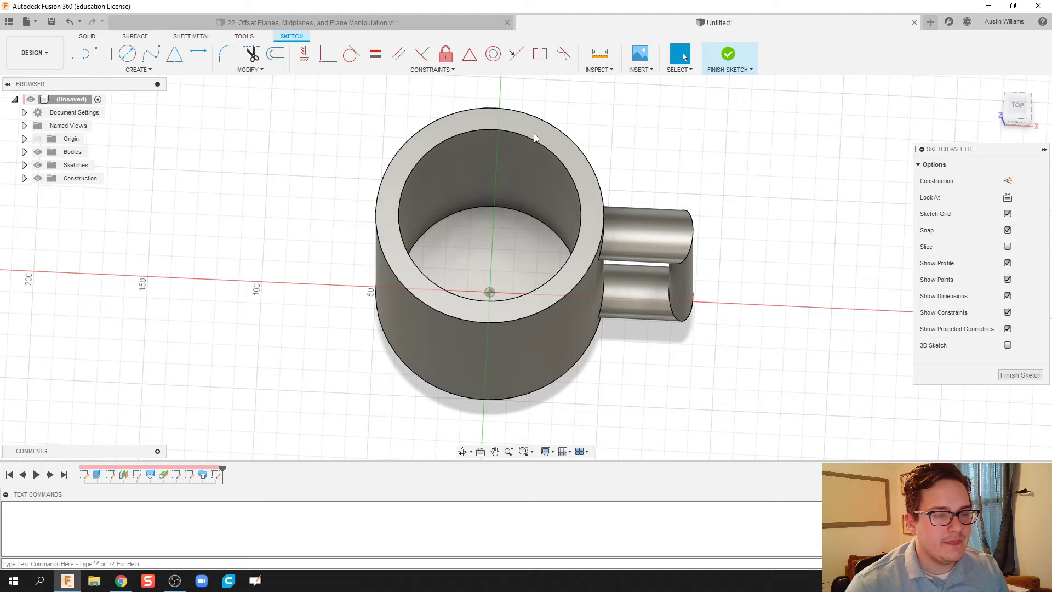
pyautogui.click(1008, 108)
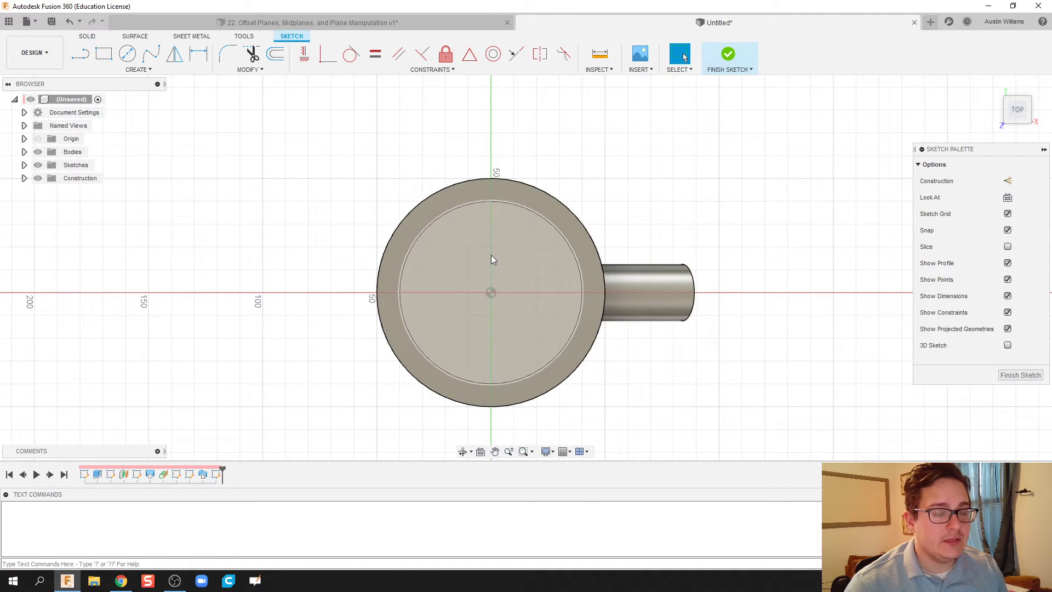
pyautogui.click(127, 53)
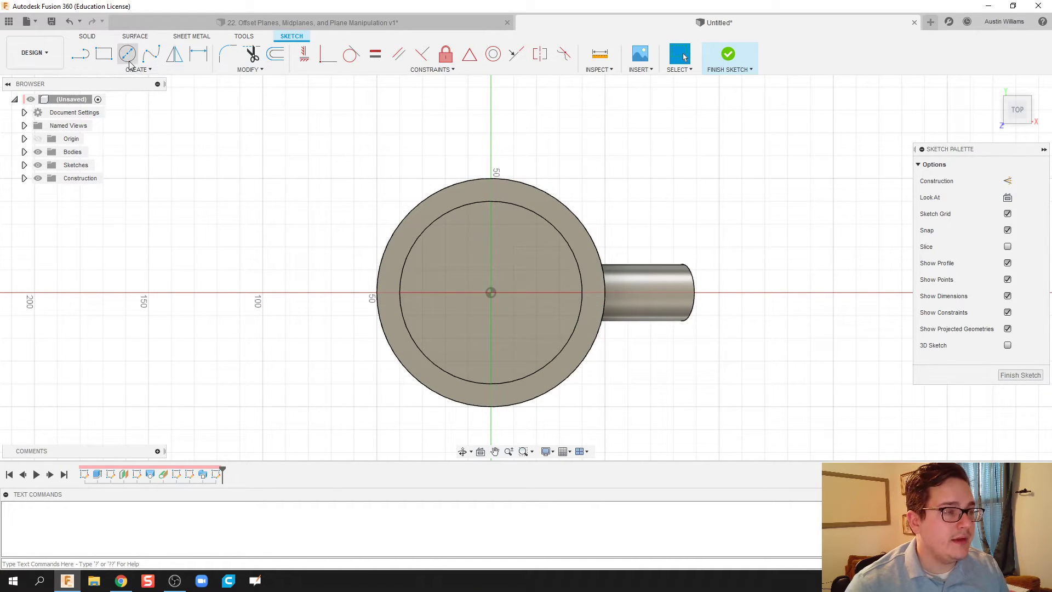
pyautogui.click(491, 292)
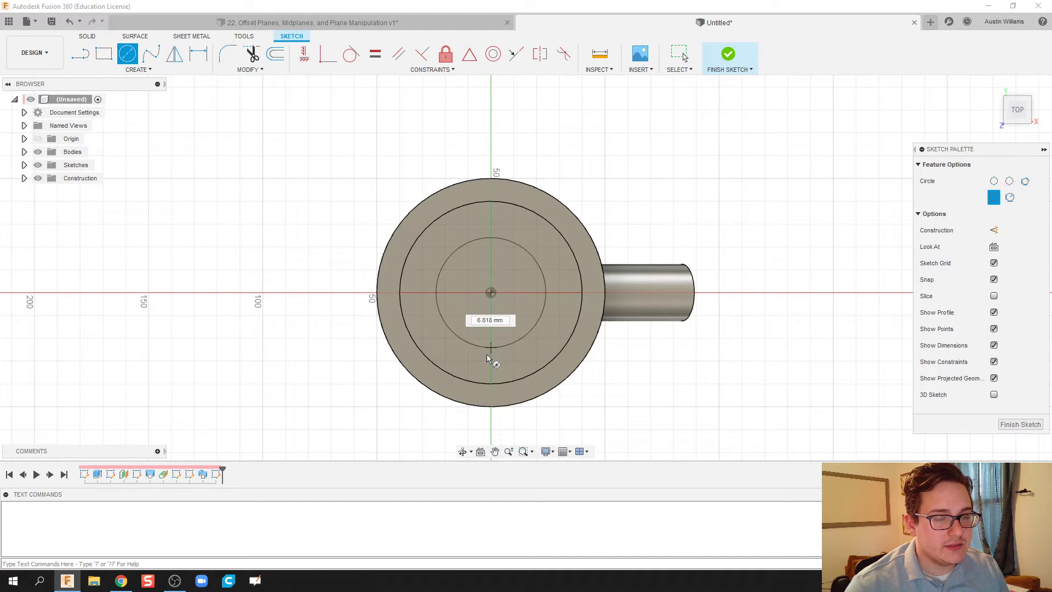
pyautogui.click(490, 386)
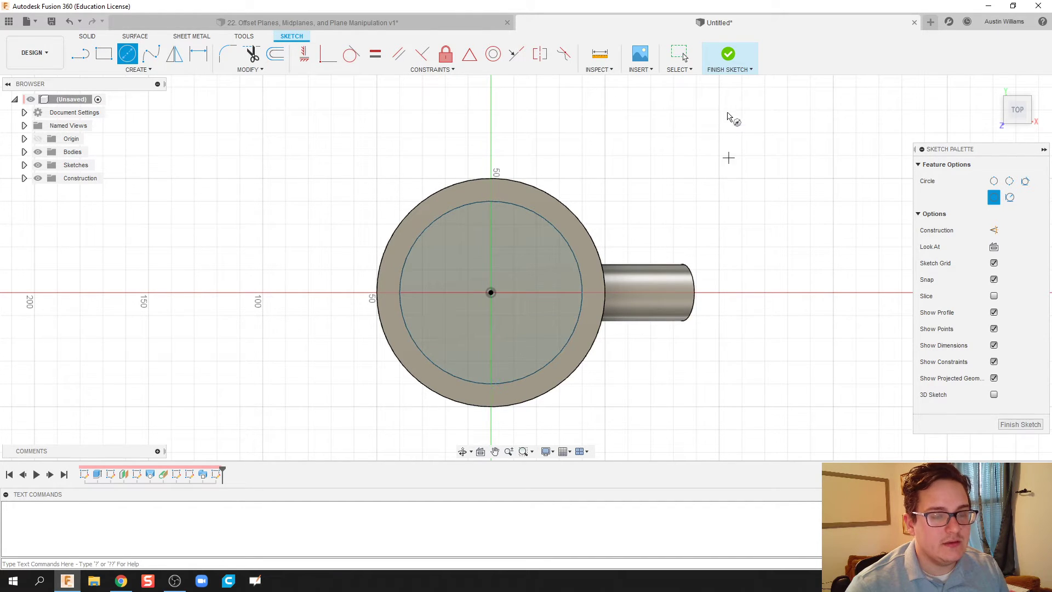
pyautogui.click(727, 55)
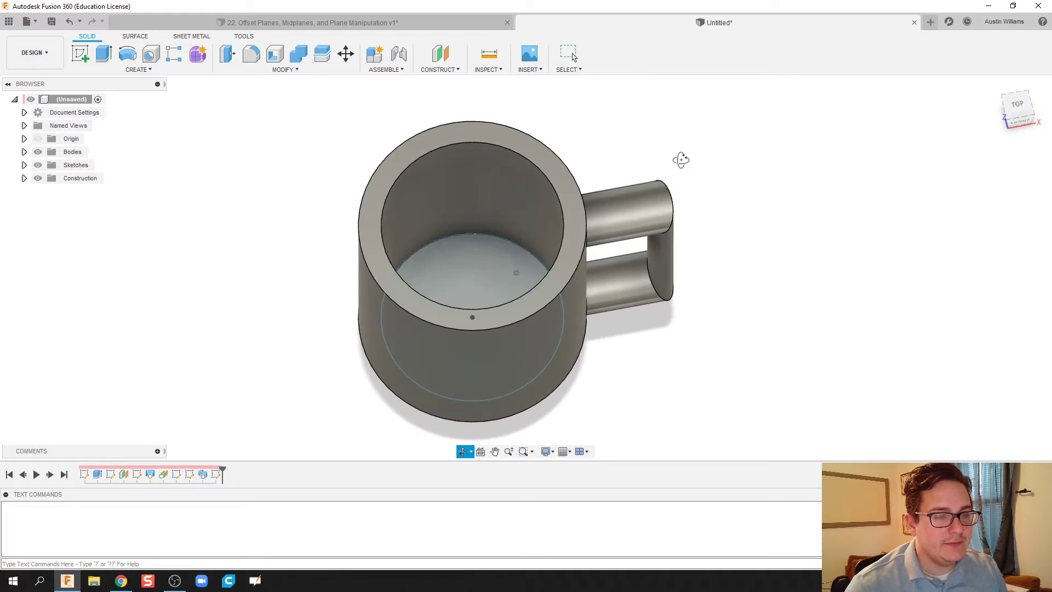
# Extrude the inner circle 80 mm up inside the mug with the Join operation to form the coffee fill.
pyautogui.press('e')
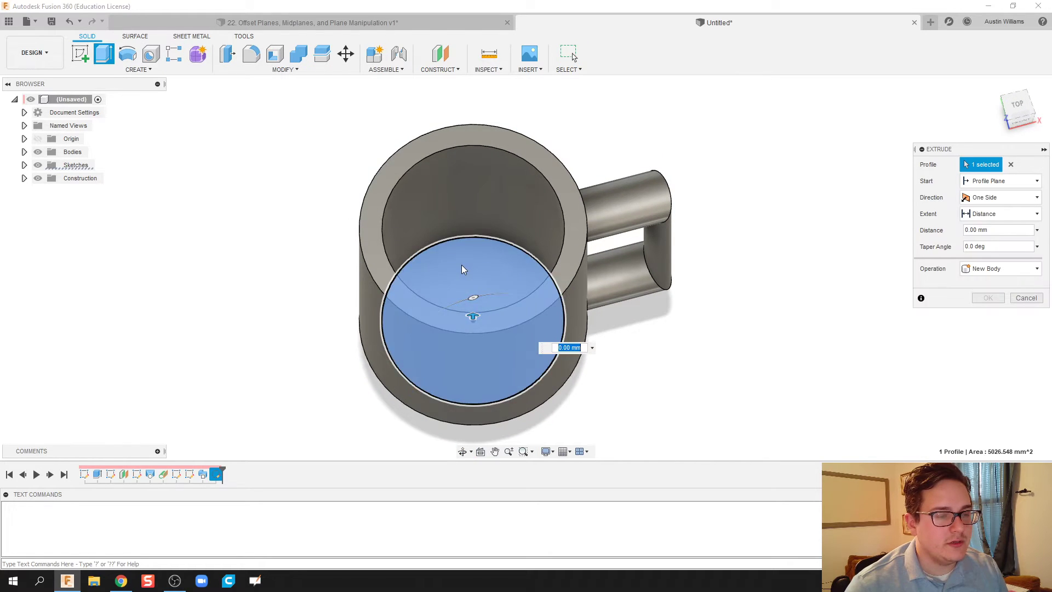
pyautogui.click(476, 310)
pyautogui.click(476, 310)
pyautogui.moveTo(474, 309); pyautogui.dragTo(477, 239)
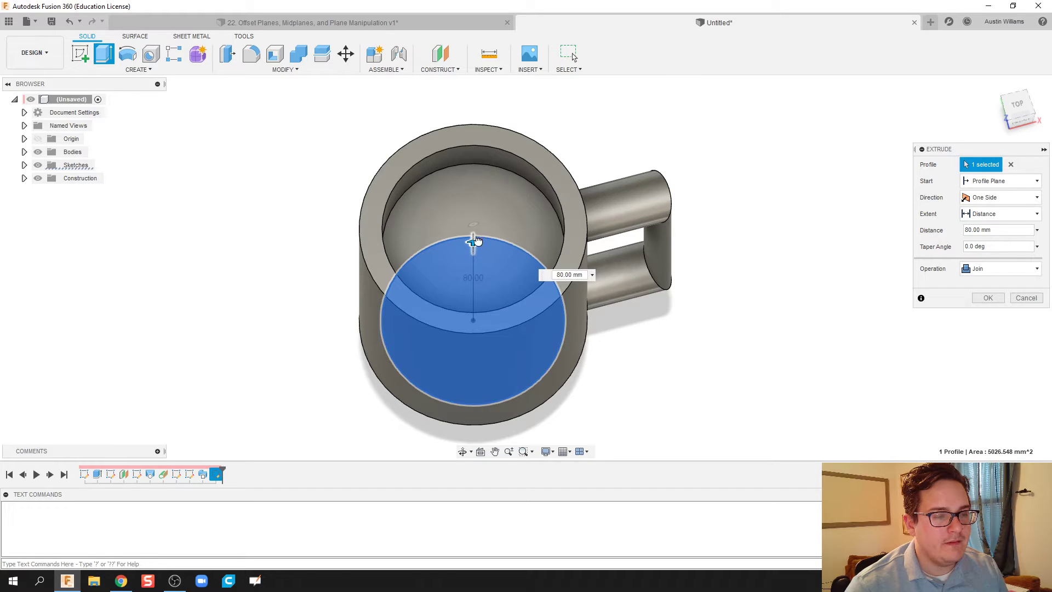
pyautogui.click(988, 298)
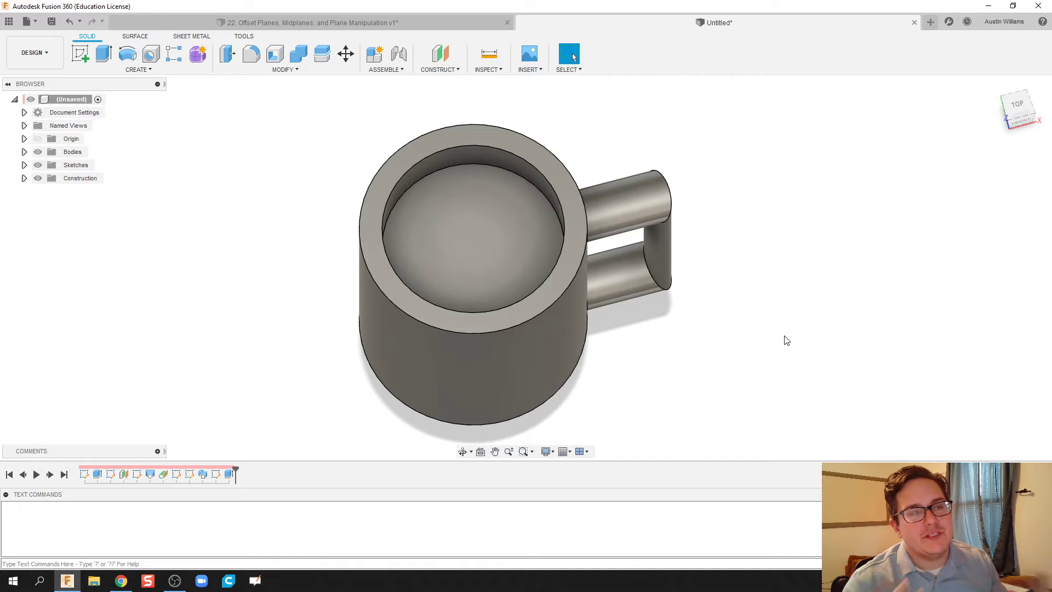
# Check the finished reference mug design, return to the unsaved model and start a sketch with Slice enabled on the front origin plane.
pyautogui.click(372, 23)
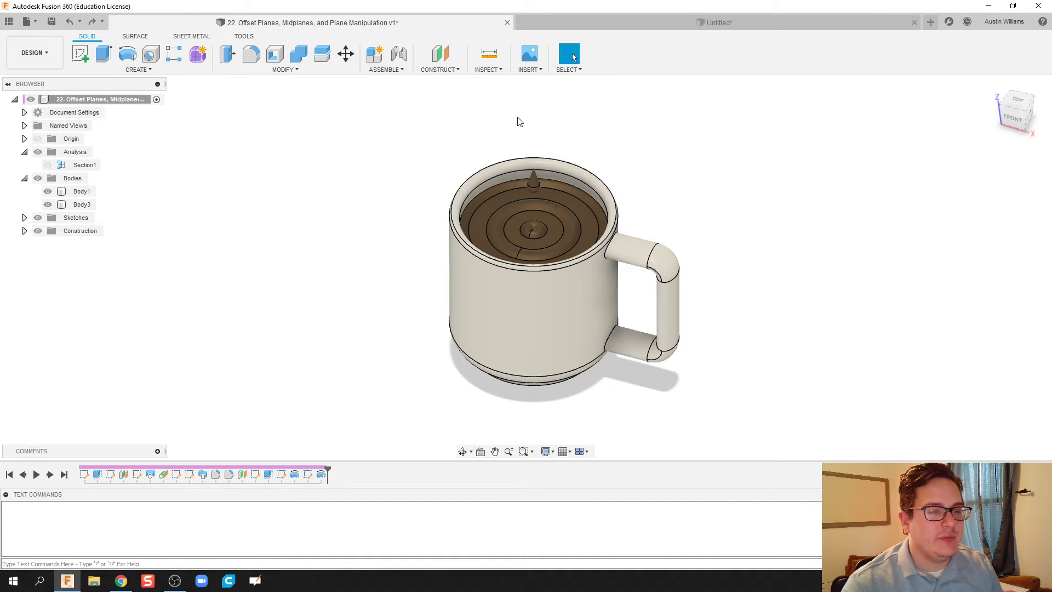
pyautogui.click(605, 26)
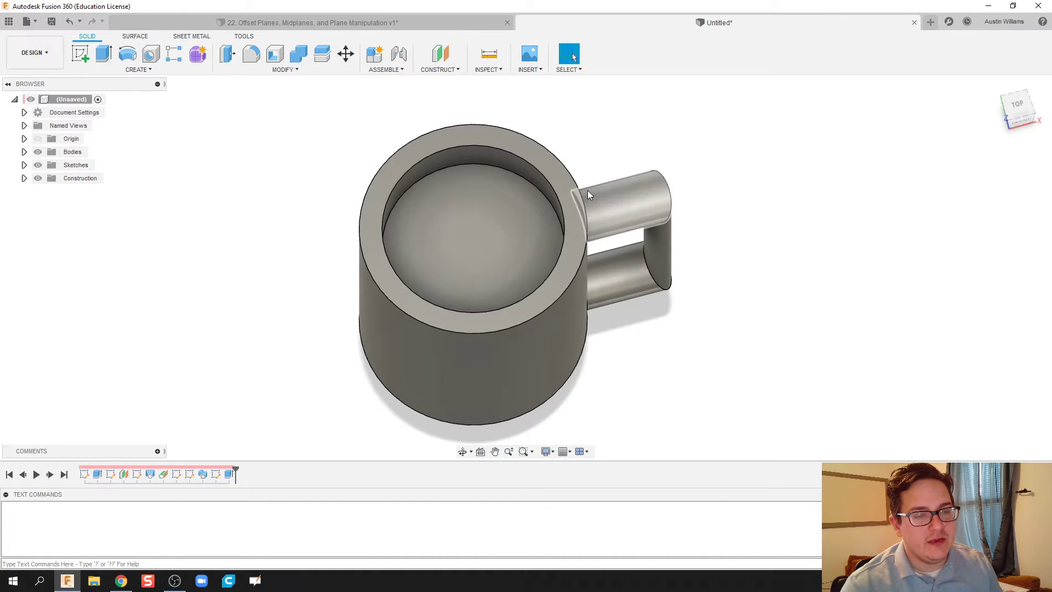
pyautogui.click(80, 55)
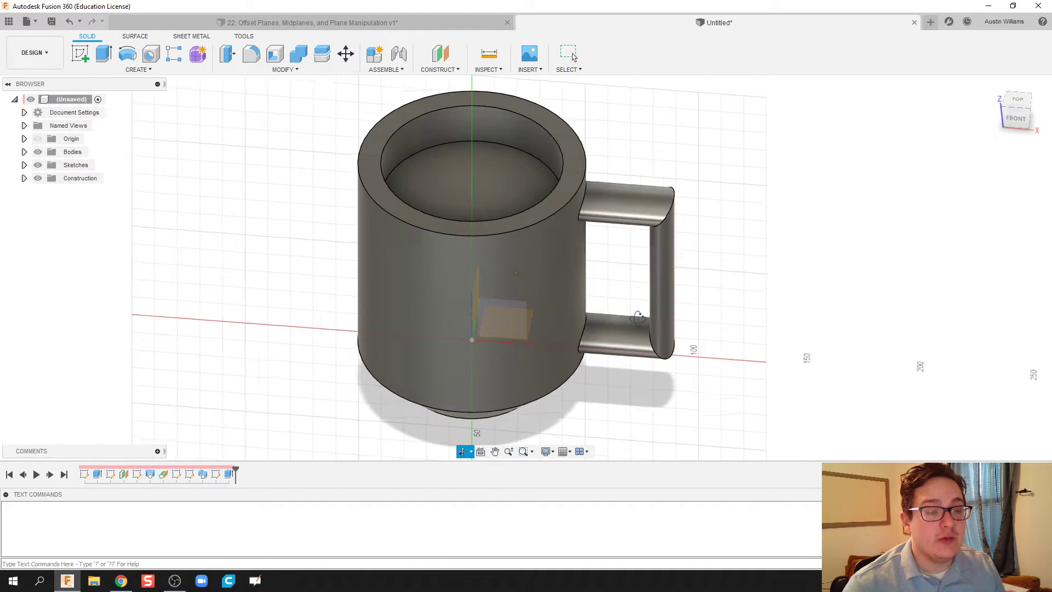
pyautogui.click(512, 328)
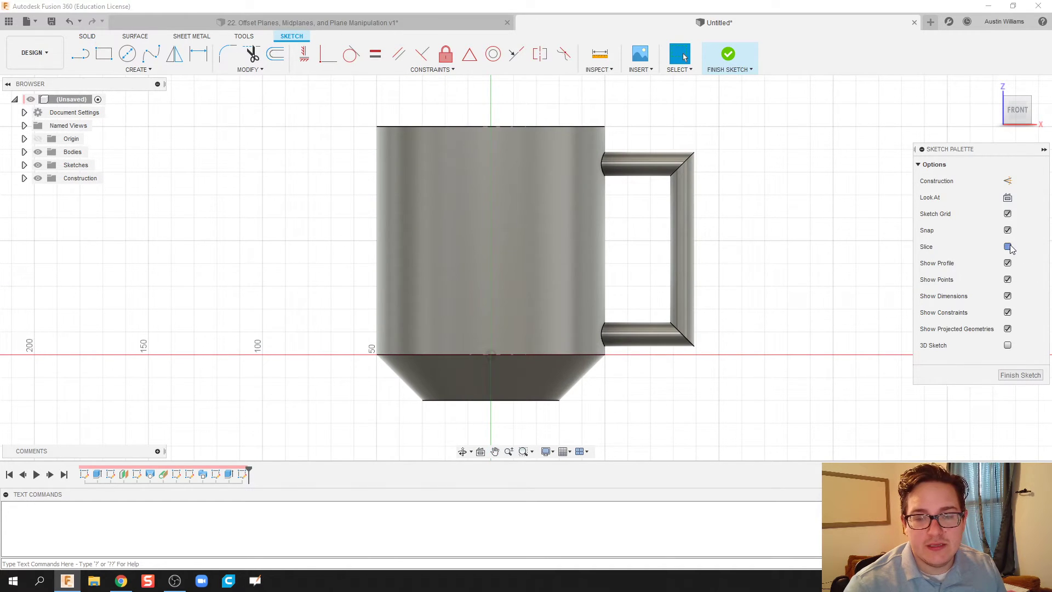
pyautogui.click(1008, 247)
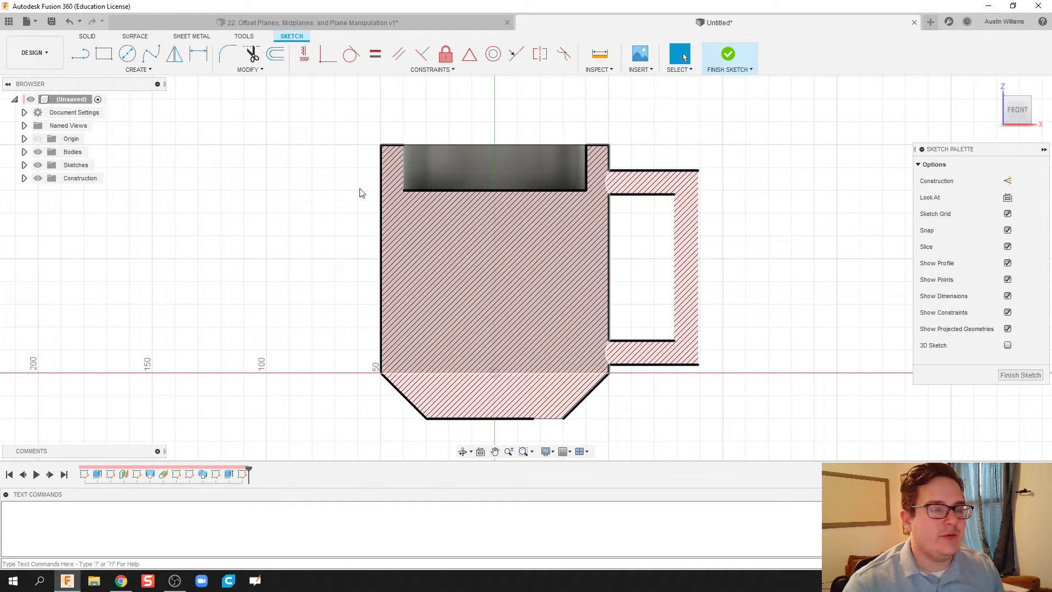
# Draw a three-crest wavy spline above the coffee surface from the central axis to the inner wall, ending at the surface's outer corner.
pyautogui.click(150, 53)
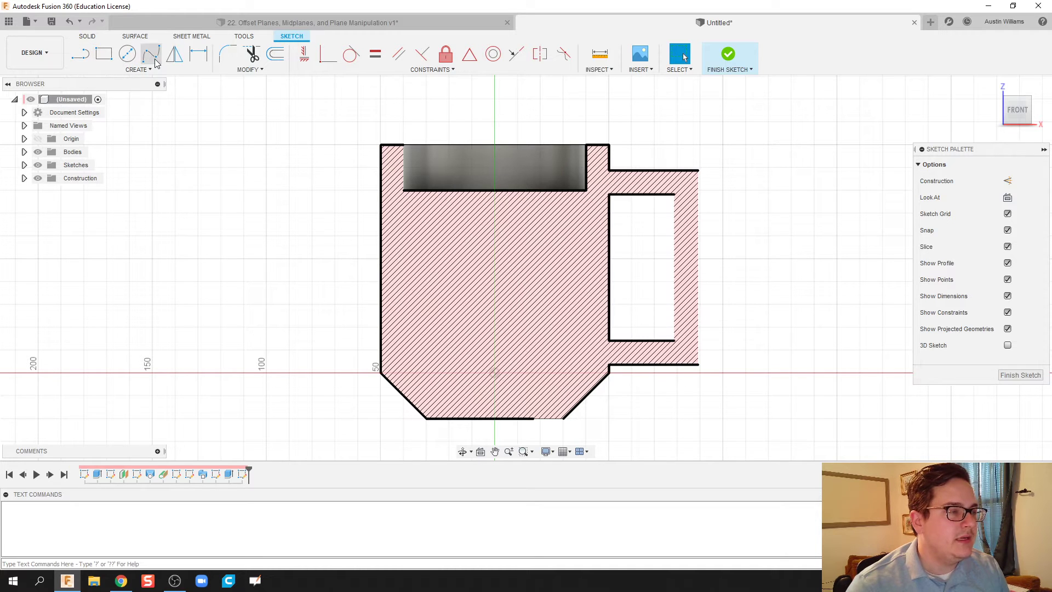
pyautogui.scroll(3, 494, 197)
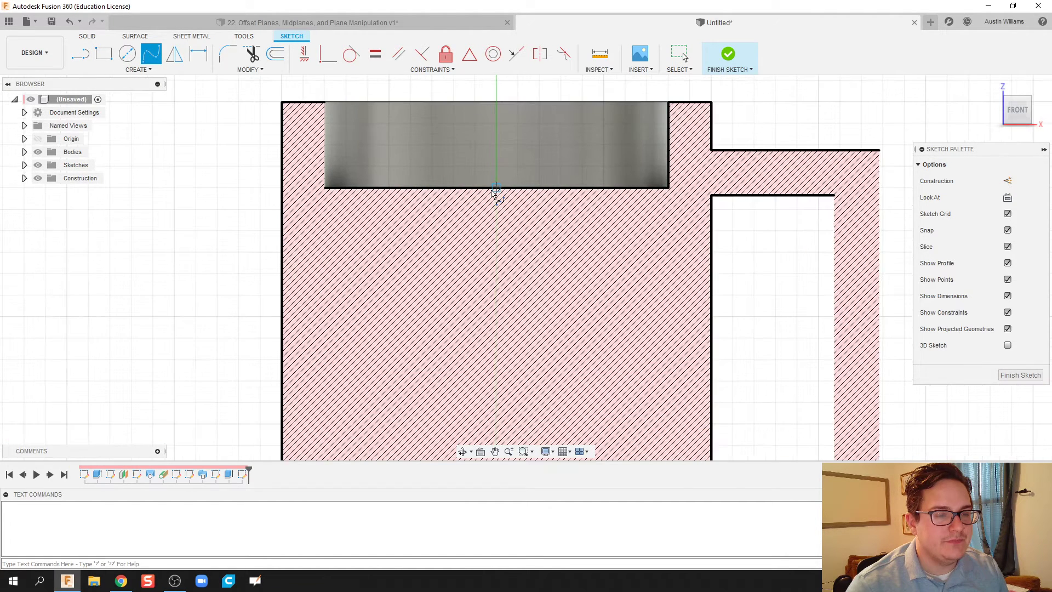
pyautogui.click(518, 144)
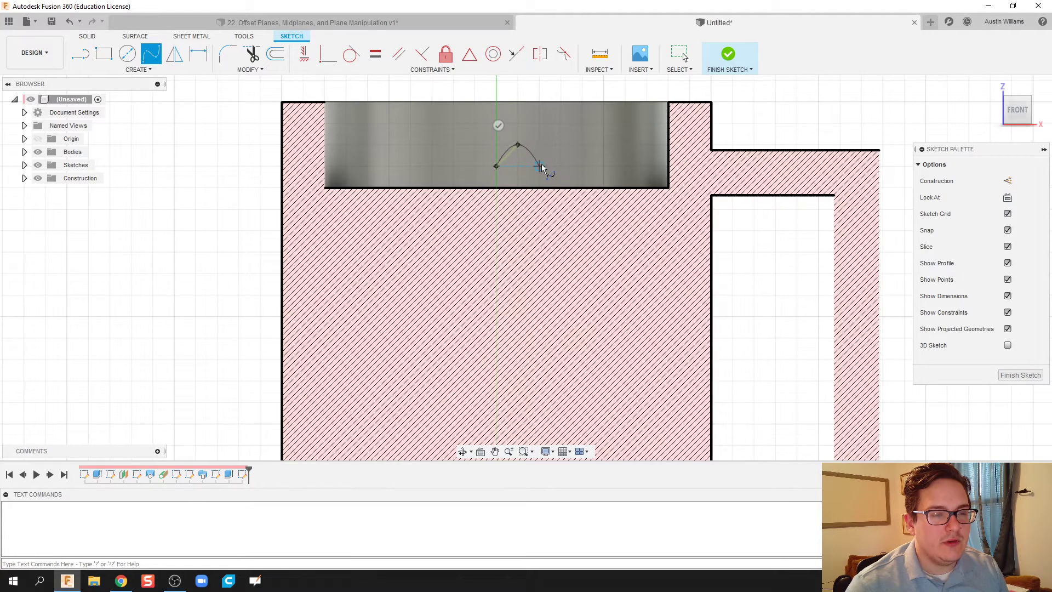
pyautogui.click(541, 166)
pyautogui.click(572, 147)
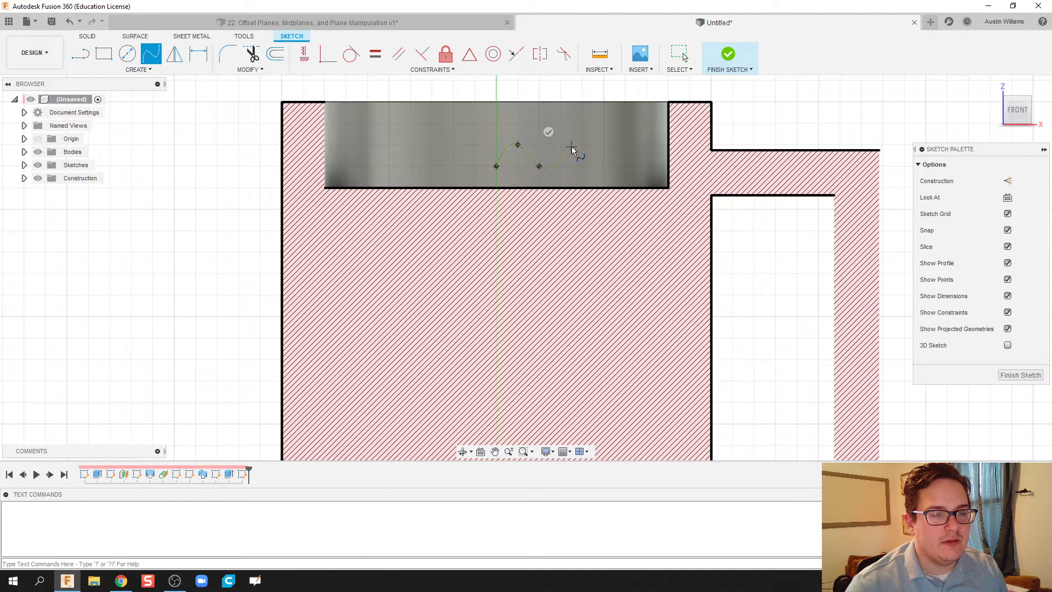
pyautogui.click(609, 165)
pyautogui.click(646, 145)
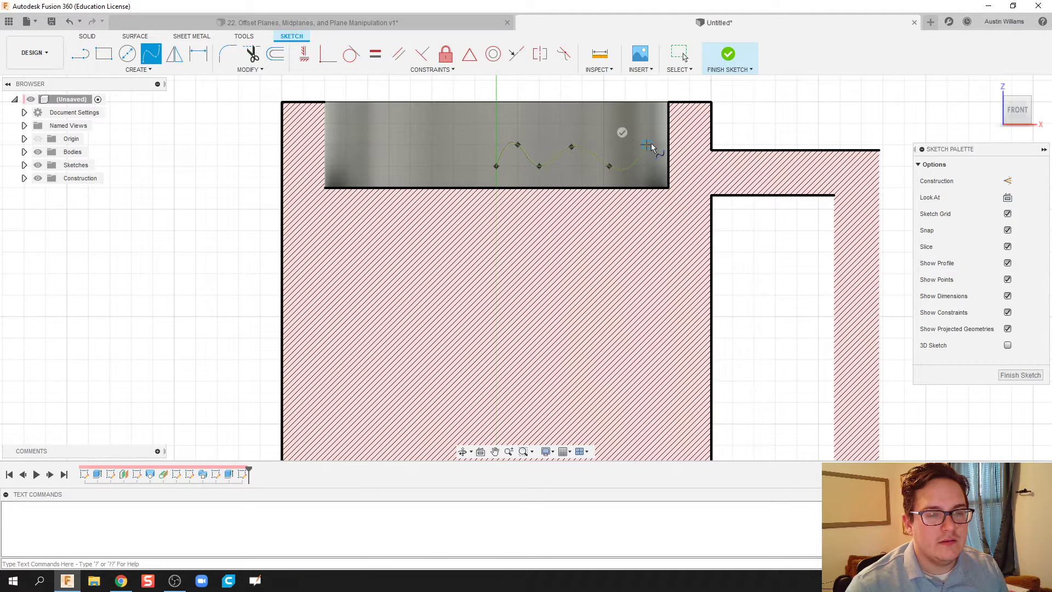
pyautogui.click(667, 154)
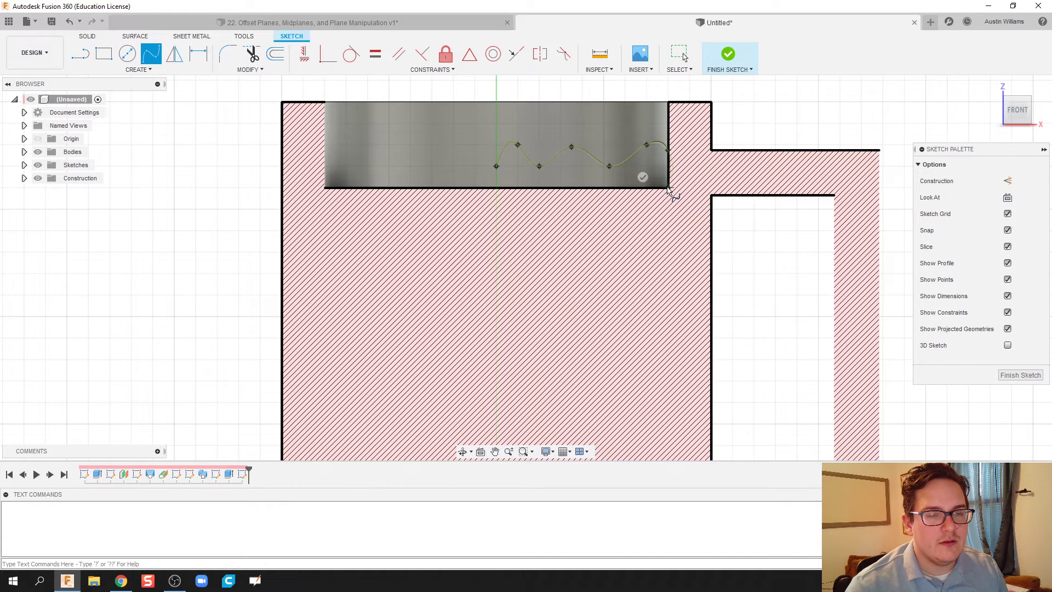
pyautogui.doubleClick(668, 188)
# Close the wave profile with a line along the coffee surface and one up the central axis, and finish the sketch.
pyautogui.press('l')
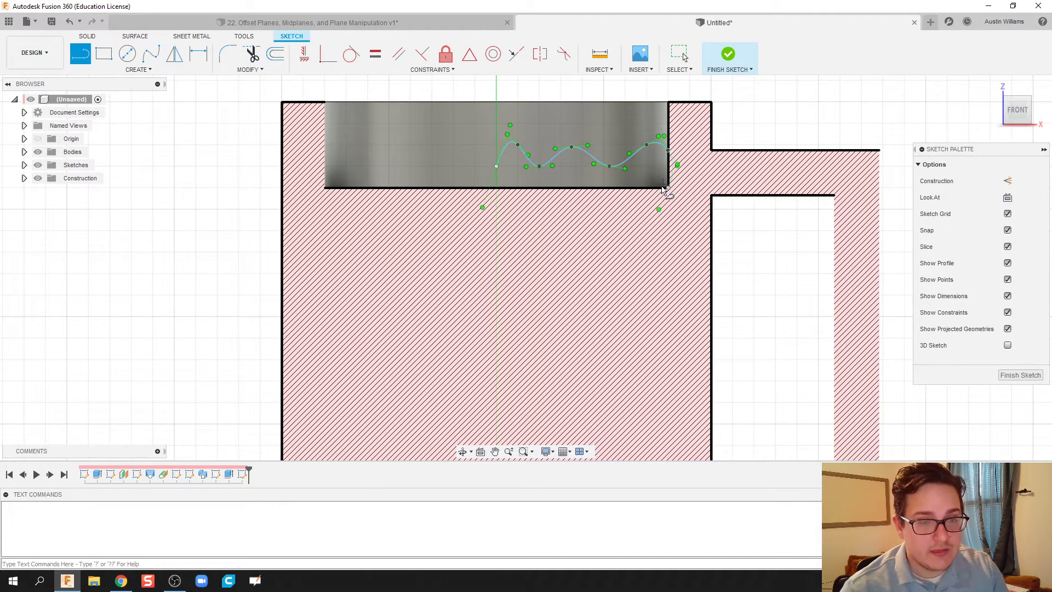
pyautogui.click(668, 187)
pyautogui.click(495, 188)
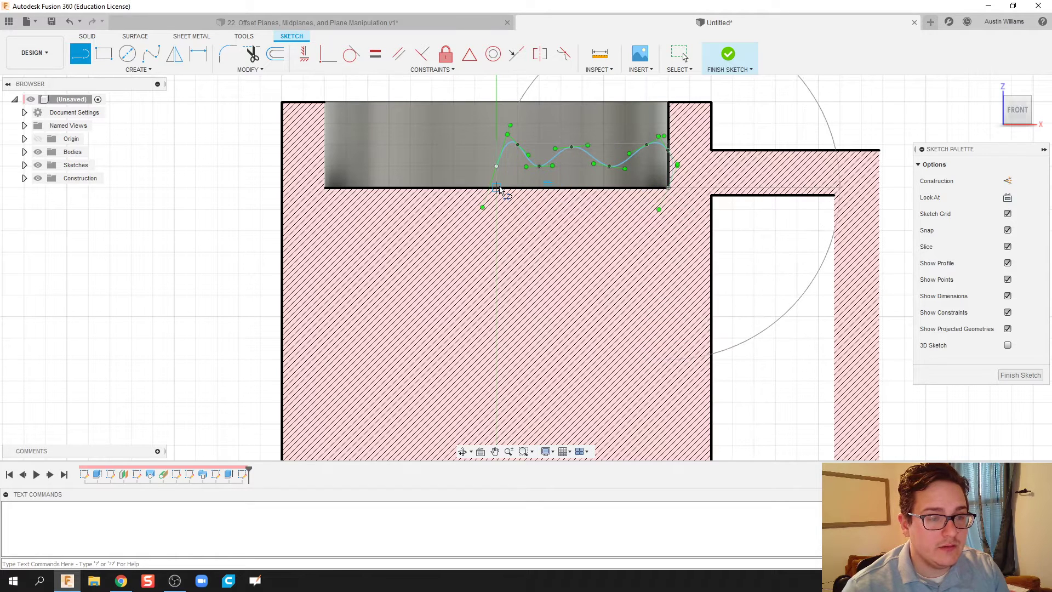
pyautogui.click(496, 166)
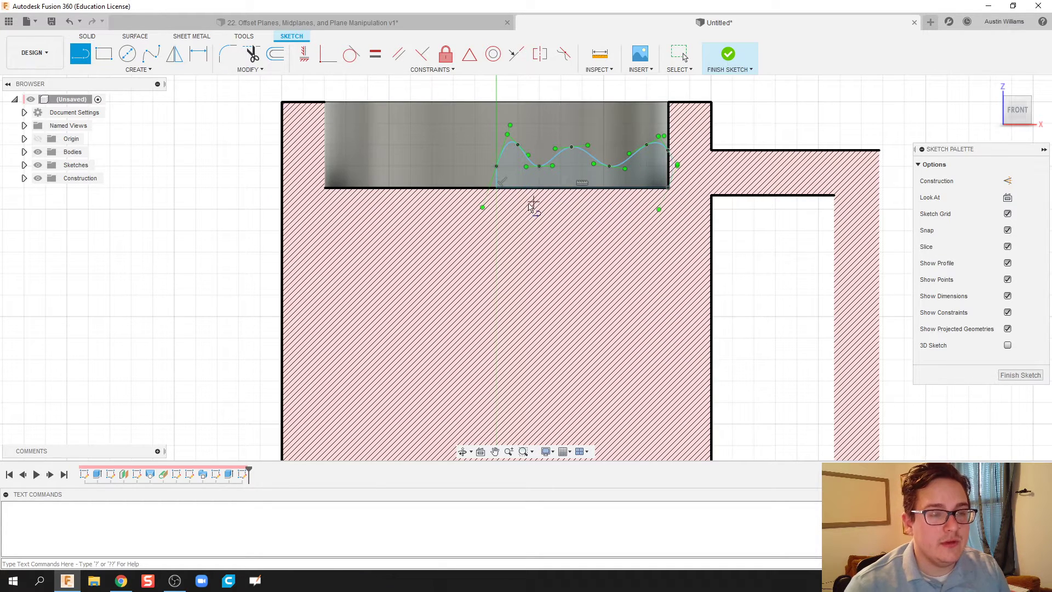
pyautogui.click(729, 55)
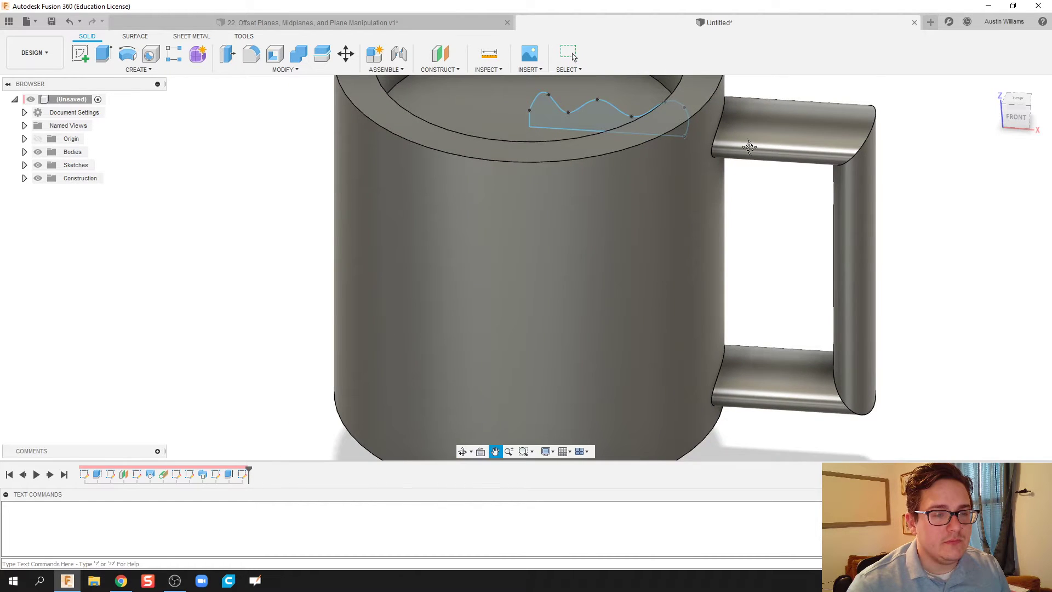
pyautogui.keyDown('shift'); pyautogui.moveTo(774, 89); pyautogui.dragTo(755, 130, button='middle'); pyautogui.keyUp('shift')
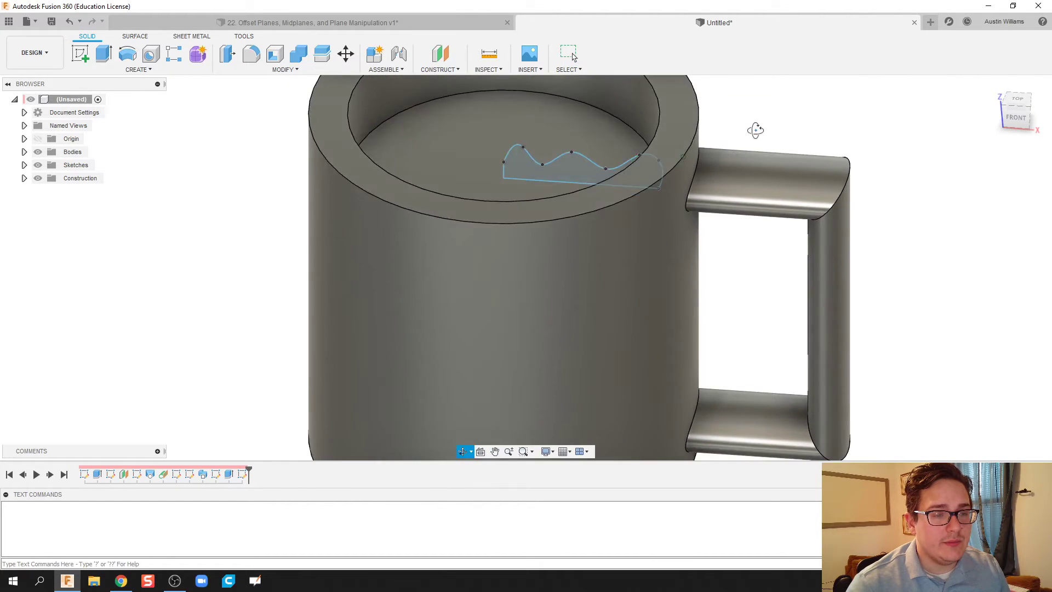
pyautogui.keyDown('shift'); pyautogui.moveTo(761, 94); pyautogui.dragTo(717, 129, button='middle'); pyautogui.keyUp('shift')
pyautogui.click(127, 53)
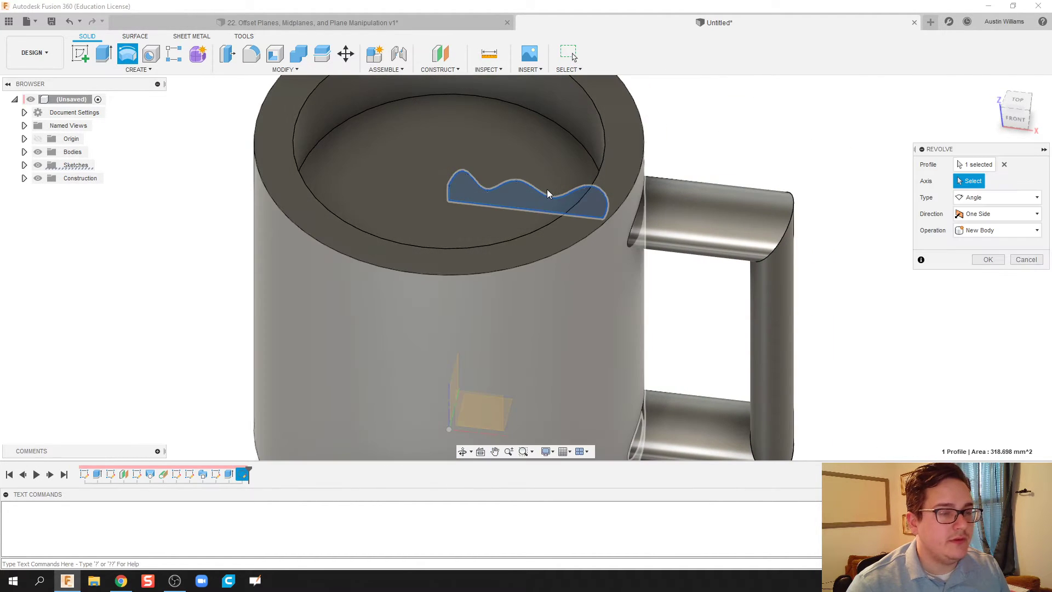
pyautogui.click(520, 199)
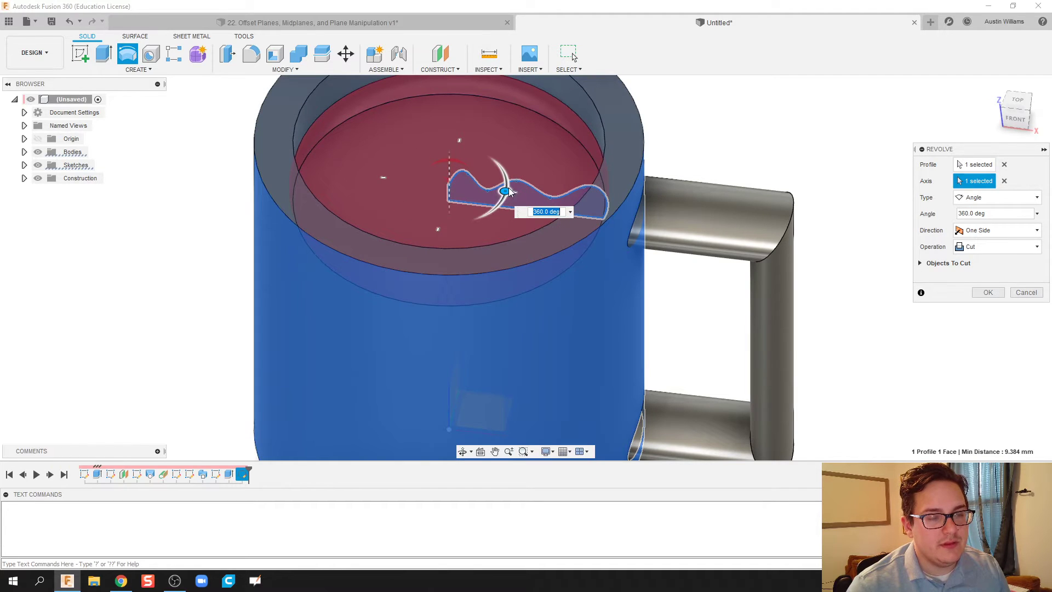
pyautogui.click(1031, 292)
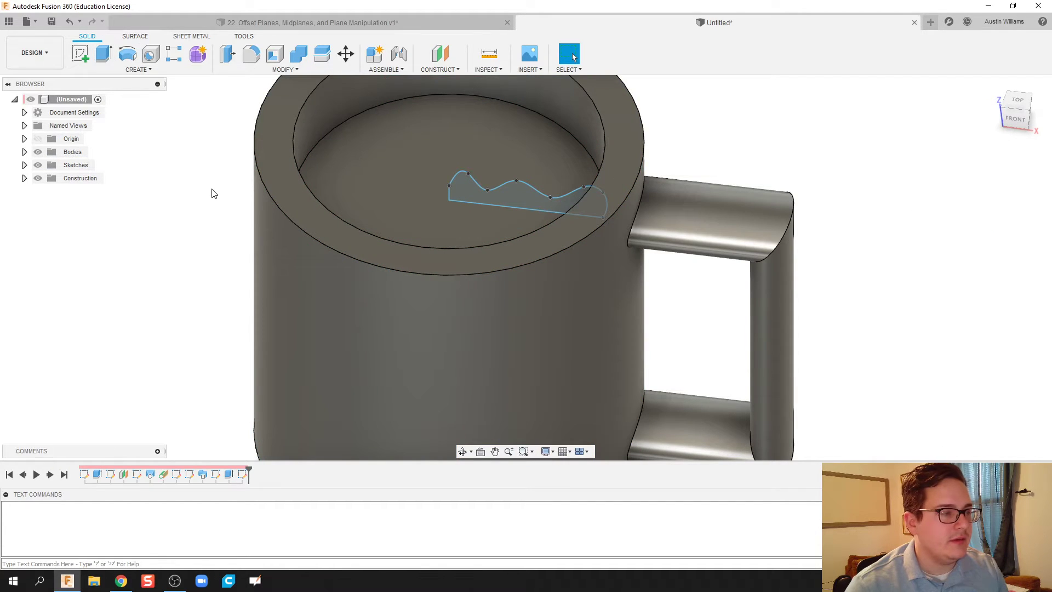
# Revolve the wave profile 360 degrees about its vertical line on the central axis with the Join operation to ripple the coffee surface.
pyautogui.click(128, 53)
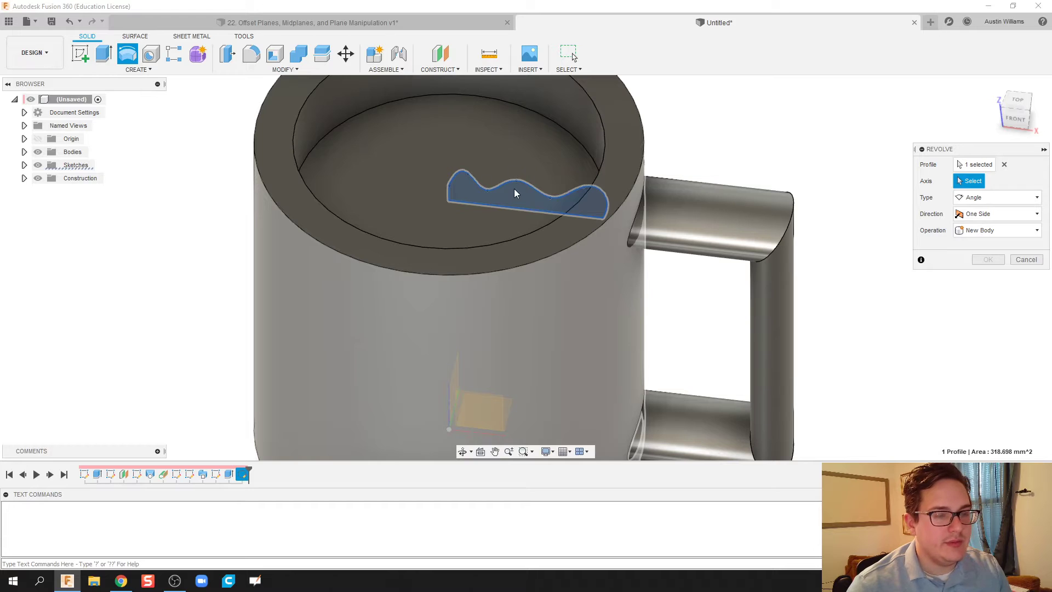
pyautogui.click(966, 164)
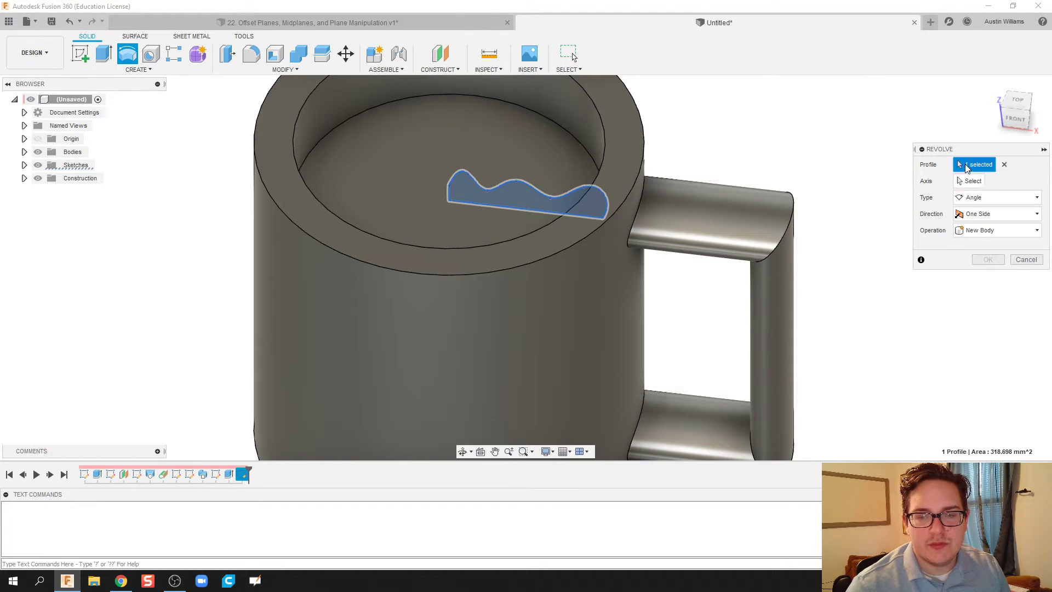
pyautogui.click(491, 197)
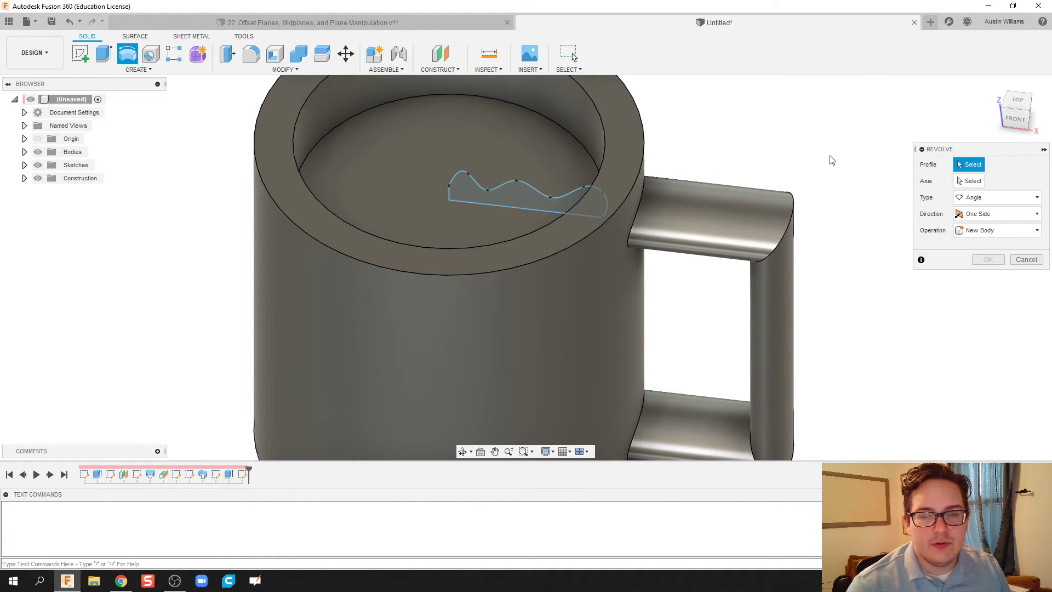
pyautogui.click(517, 197)
pyautogui.click(973, 180)
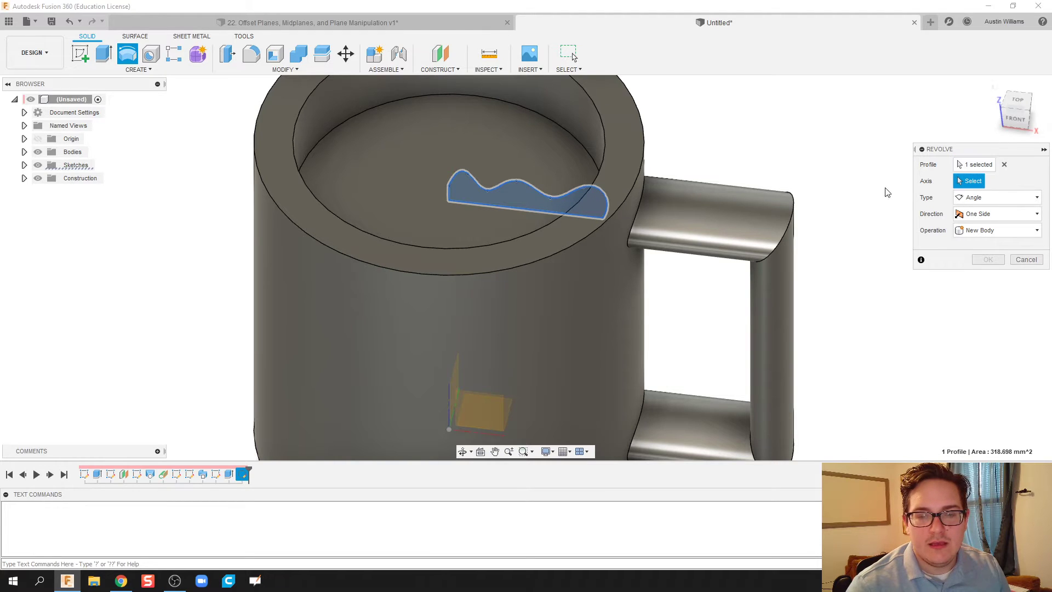
pyautogui.scroll(-2, 654, 304)
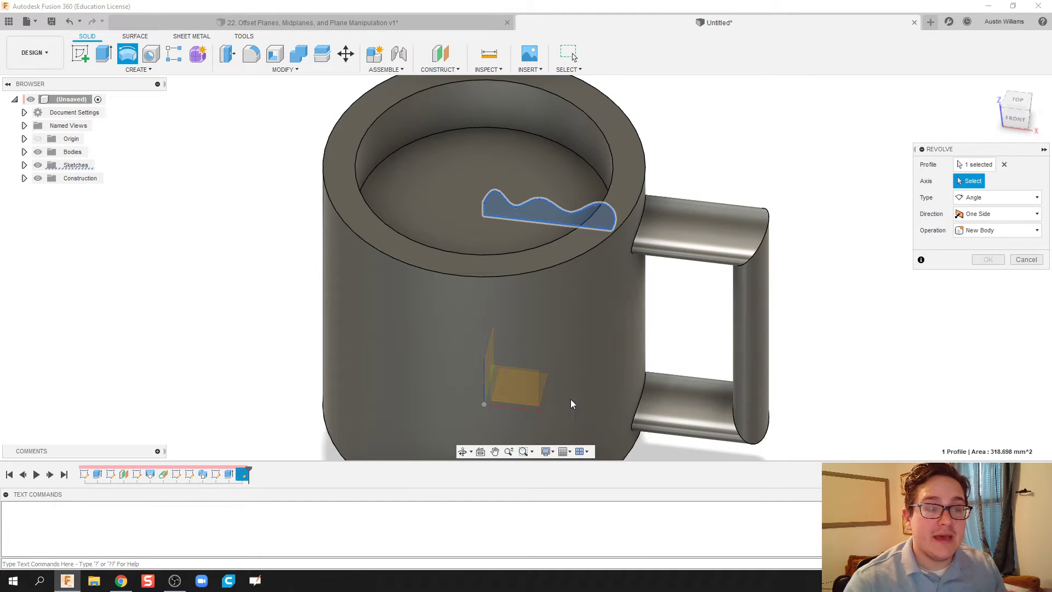
pyautogui.keyDown('shift'); pyautogui.moveTo(499, 408); pyautogui.dragTo(505, 228, button='middle'); pyautogui.keyUp('shift')
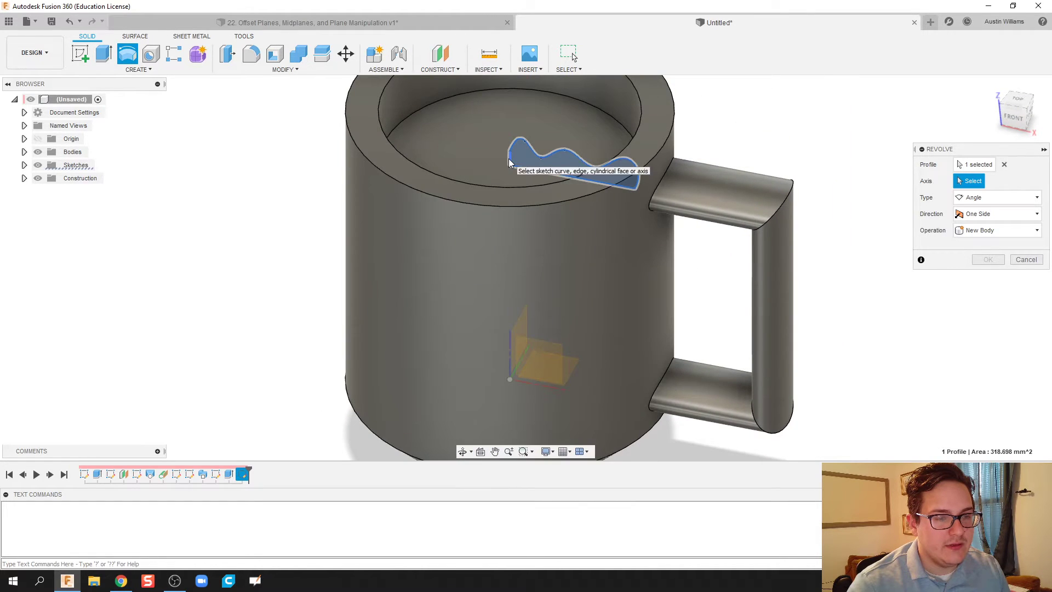
pyautogui.click(510, 163)
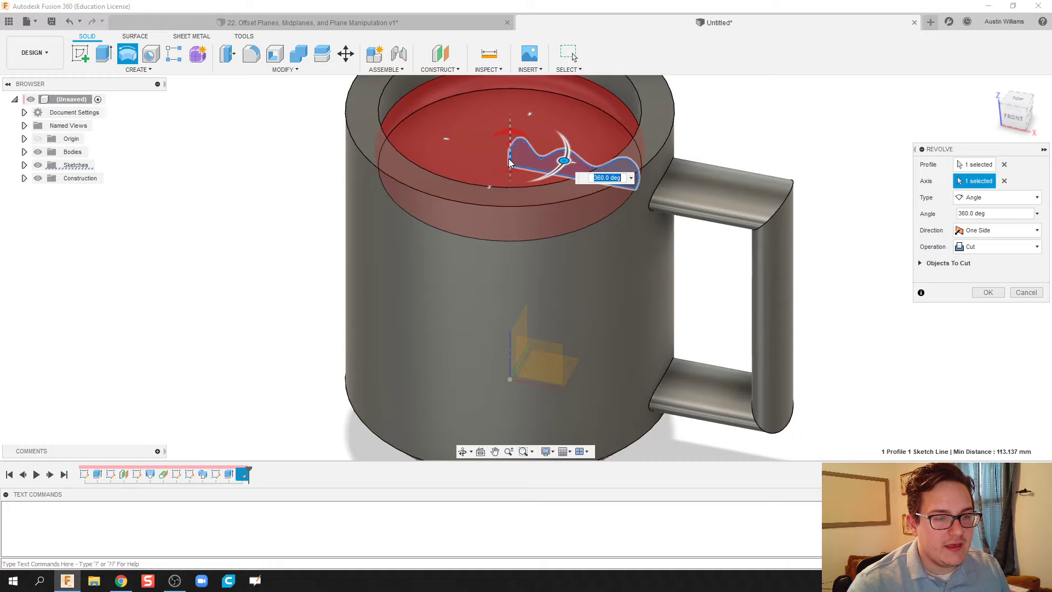
pyautogui.click(994, 247)
pyautogui.click(986, 262)
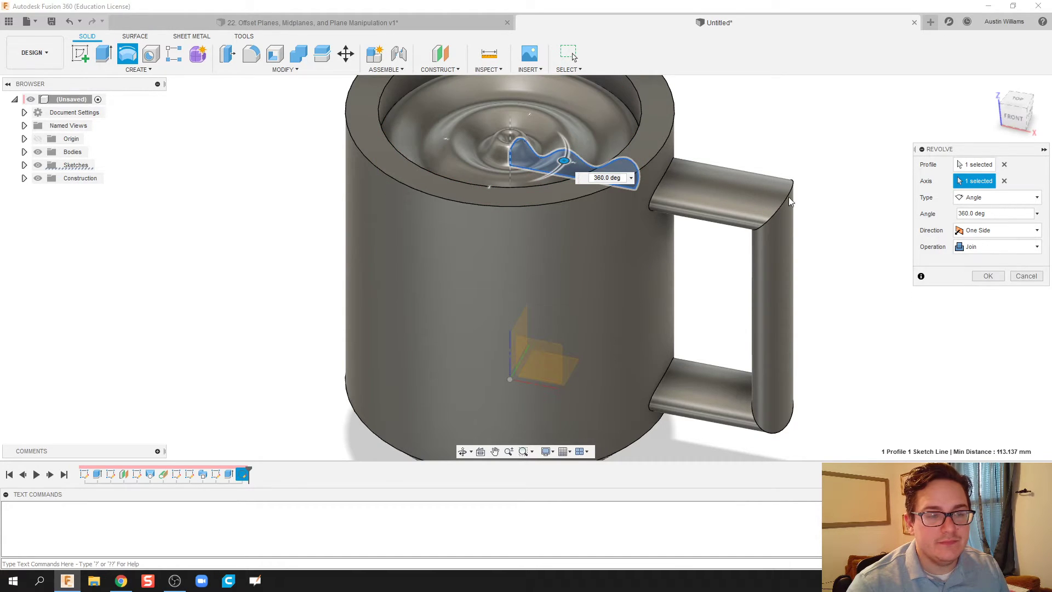
pyautogui.keyDown('shift'); pyautogui.moveTo(834, 136); pyautogui.dragTo(738, 212, button='middle'); pyautogui.keyUp('shift')
pyautogui.click(987, 276)
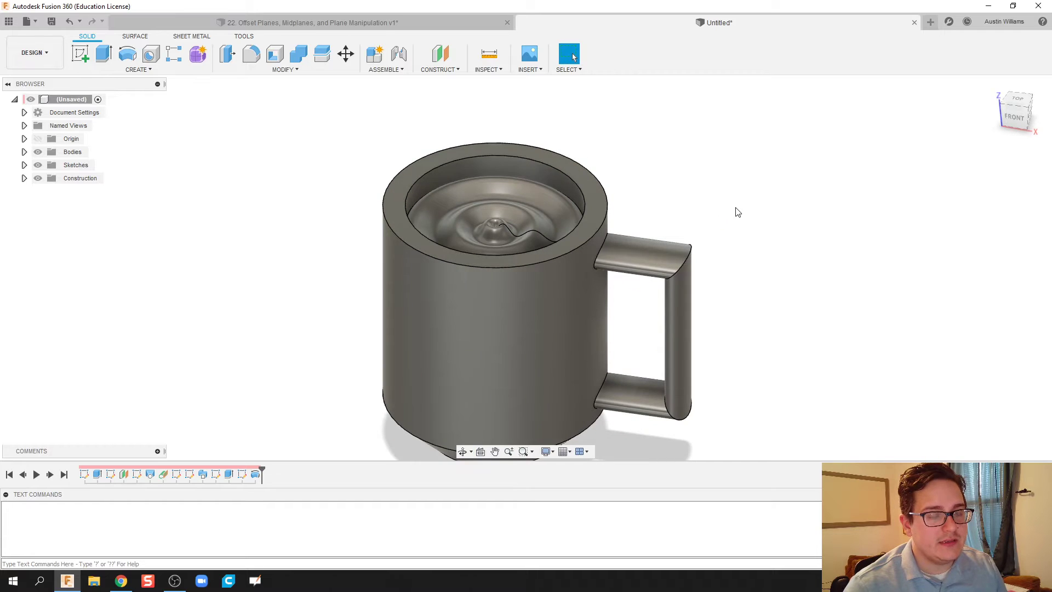
# Start a new sketch on the front origin plane and enable Slice to view the mug's cross-section.
pyautogui.click(79, 55)
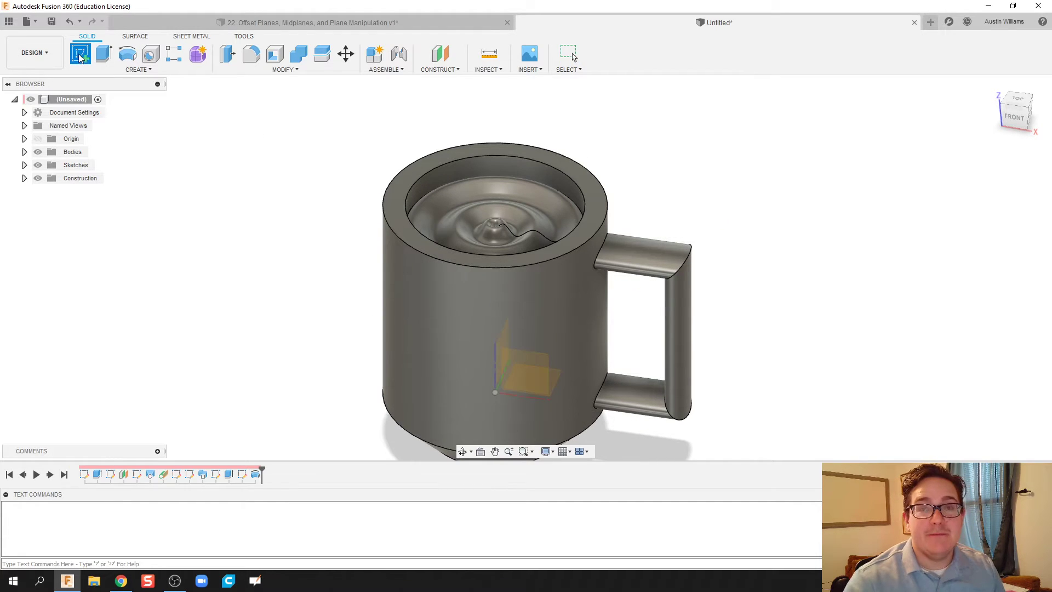
pyautogui.click(516, 371)
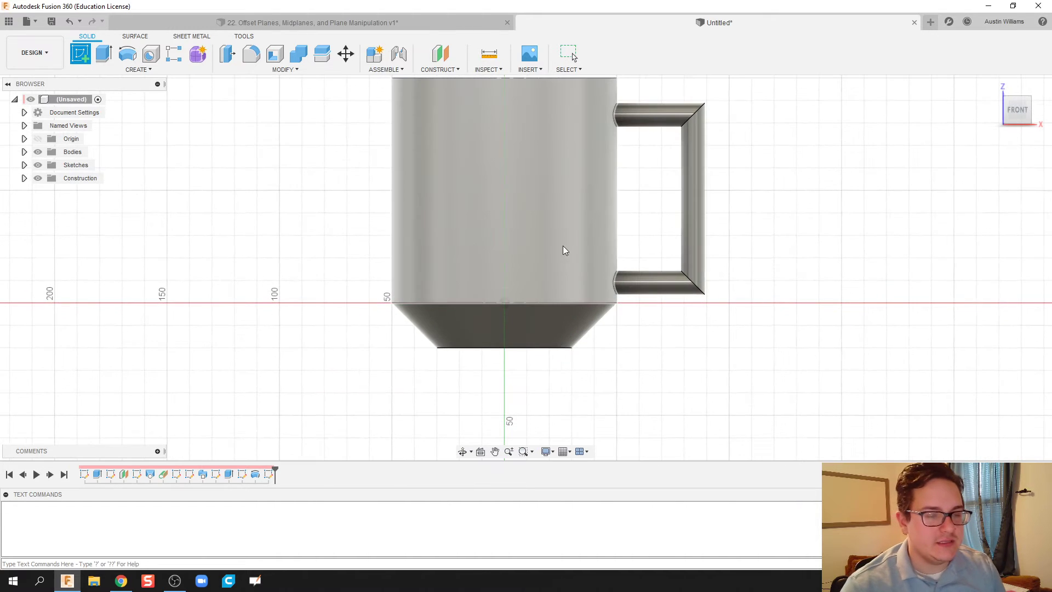
pyautogui.moveTo(563, 249); pyautogui.dragTo(572, 368, button='middle')
pyautogui.click(1007, 247)
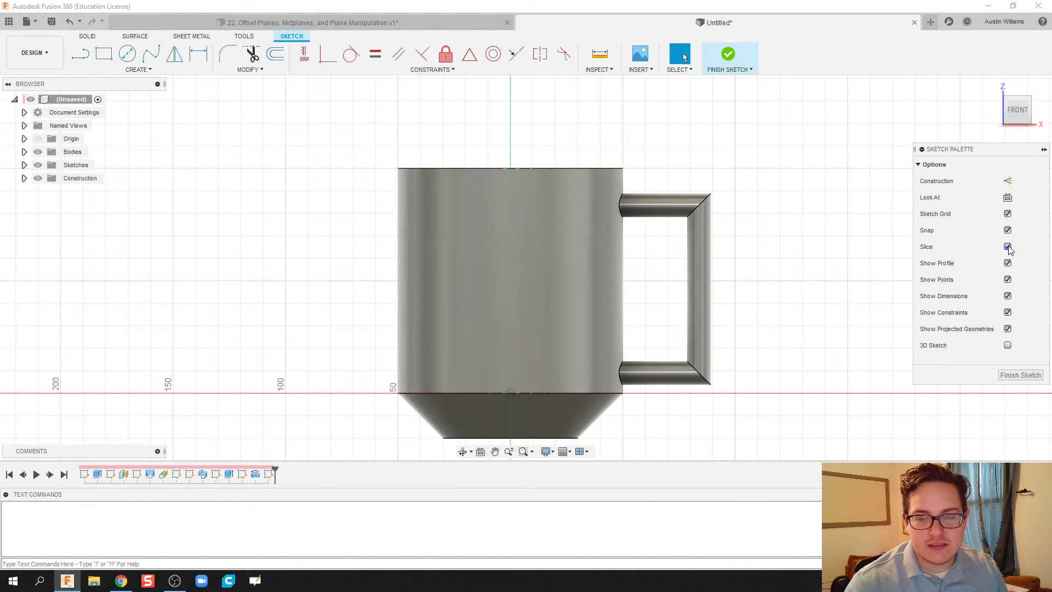
pyautogui.moveTo(880, 253); pyautogui.dragTo(787, 301, button='middle')
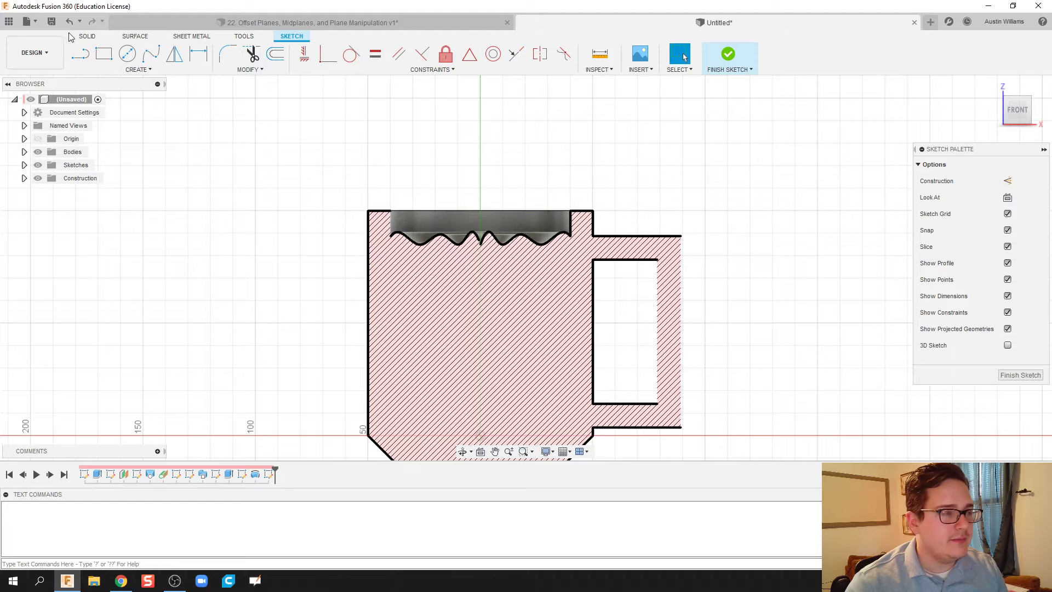
# Sketch a circle about 10 mm in diameter centred on the vertical axis just above the mug's rim.
pyautogui.click(127, 53)
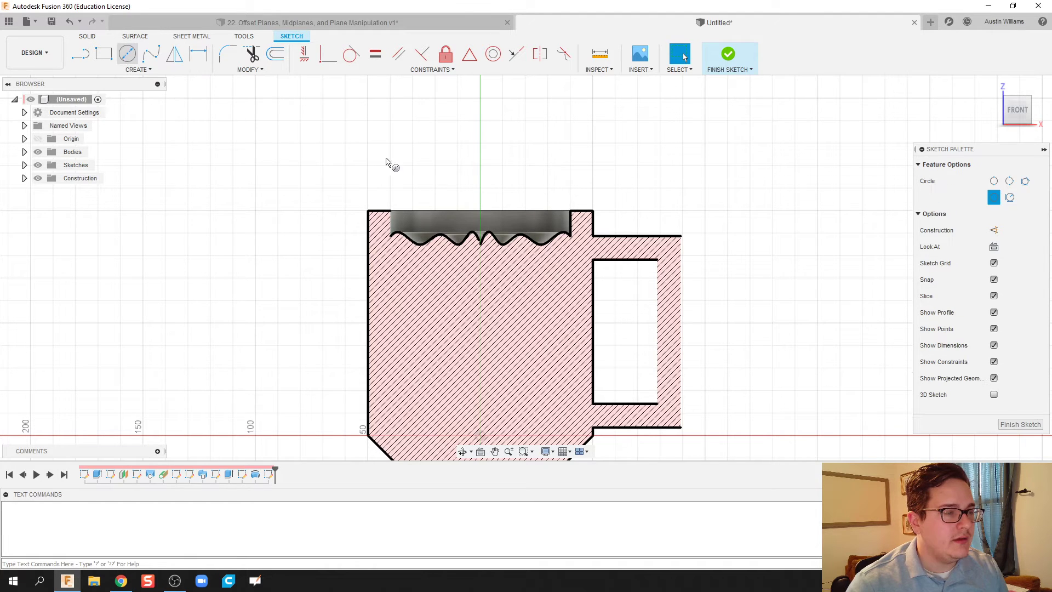
pyautogui.click(479, 189)
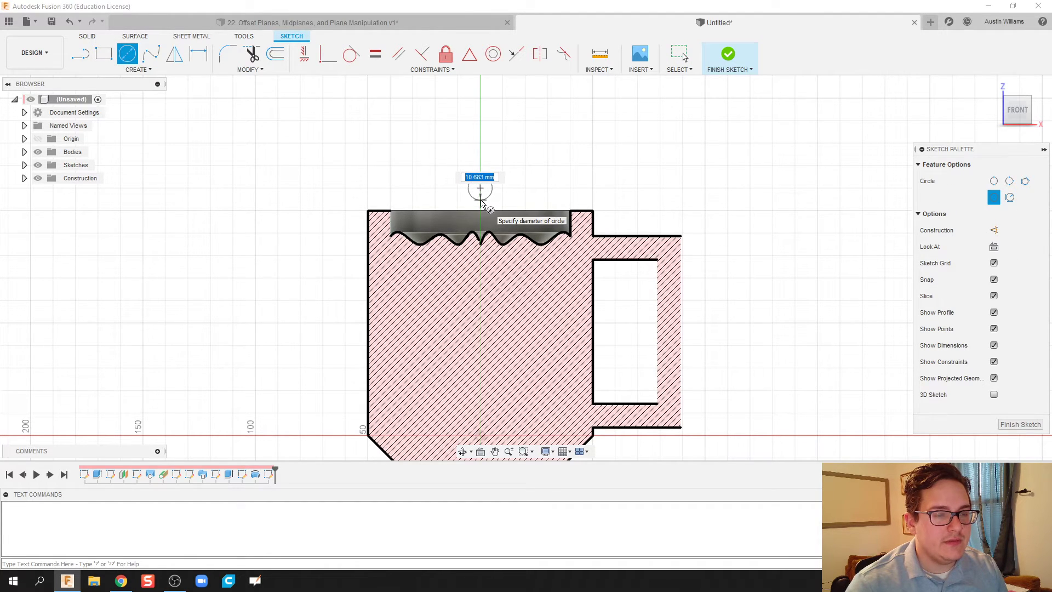
pyautogui.click(481, 201)
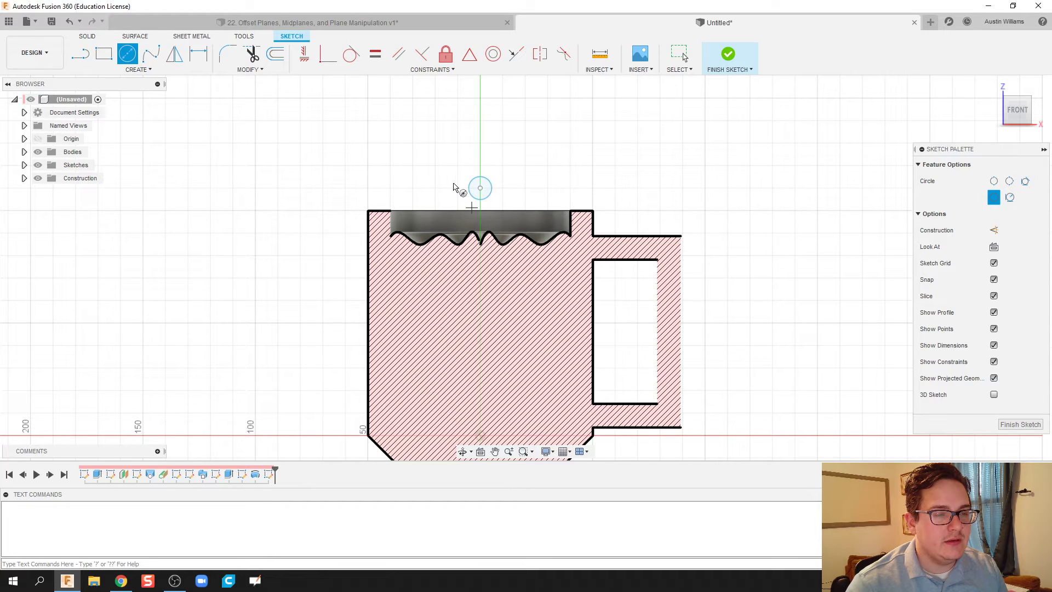
# Draw two lines about 14 mm long from the circle's side points to a shared apex on the vertical axis, forming a droplet outline.
pyautogui.press('l')
pyautogui.scroll(4, 444, 149)
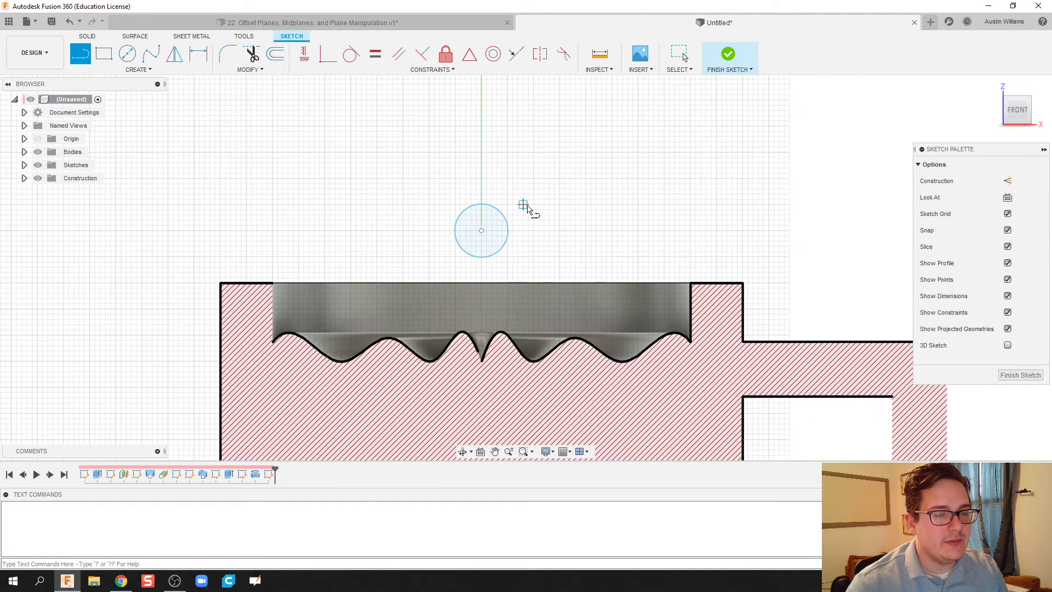
pyautogui.moveTo(526, 208); pyautogui.dragTo(548, 305, button='middle')
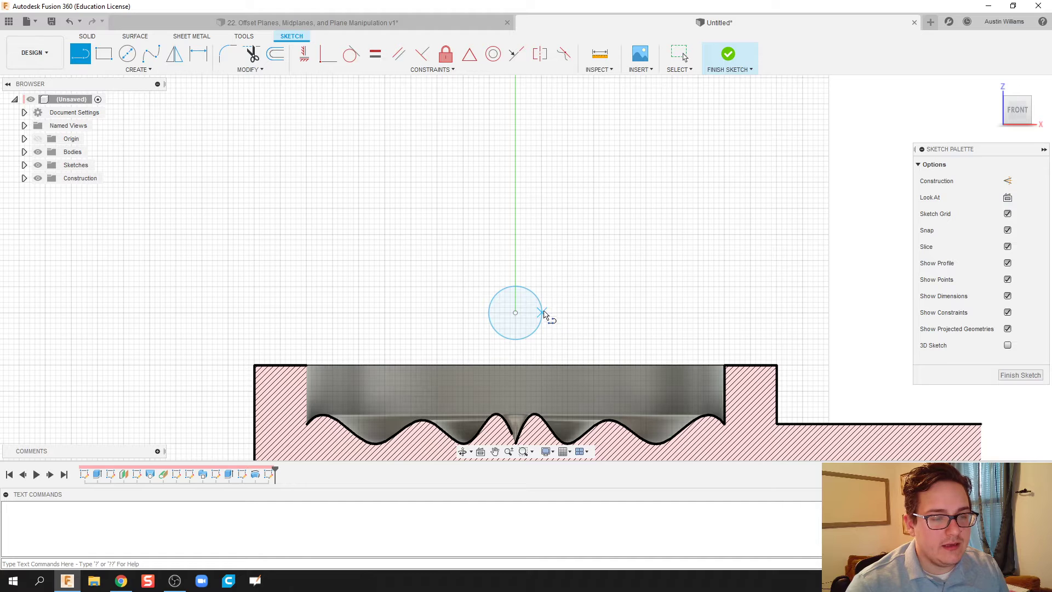
pyautogui.click(543, 312)
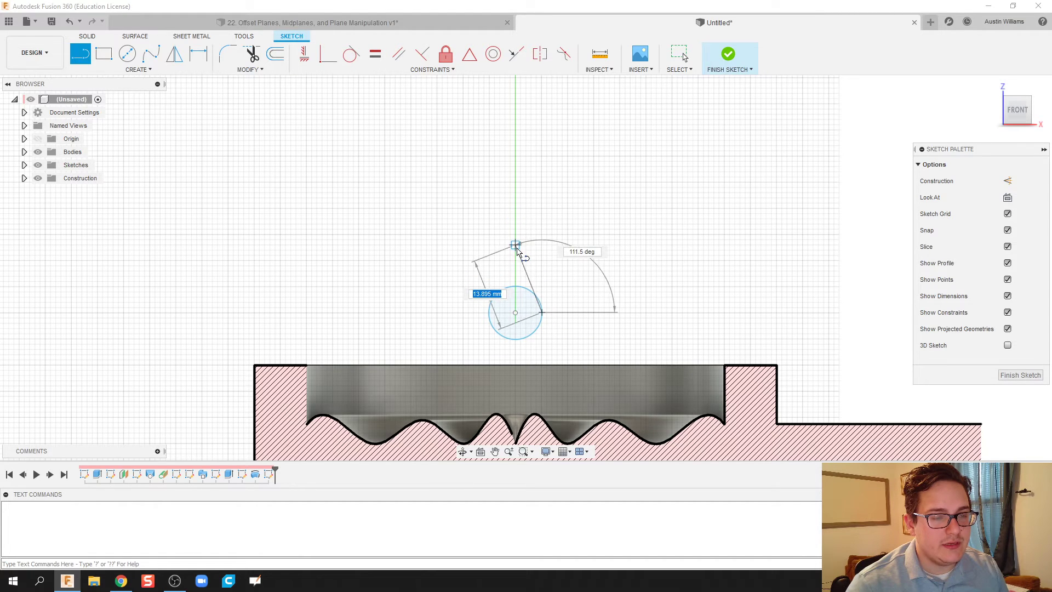
pyautogui.click(516, 246)
pyautogui.click(489, 312)
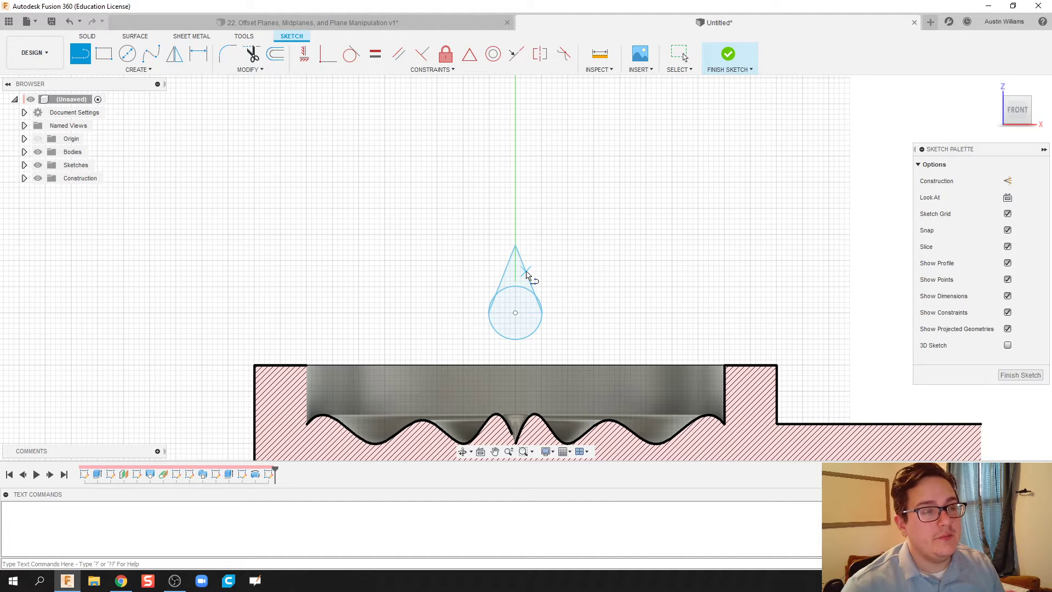
# Trim the circle's upper arc between the two slanted lines.
pyautogui.scroll(1, 526, 268)
pyautogui.click(253, 53)
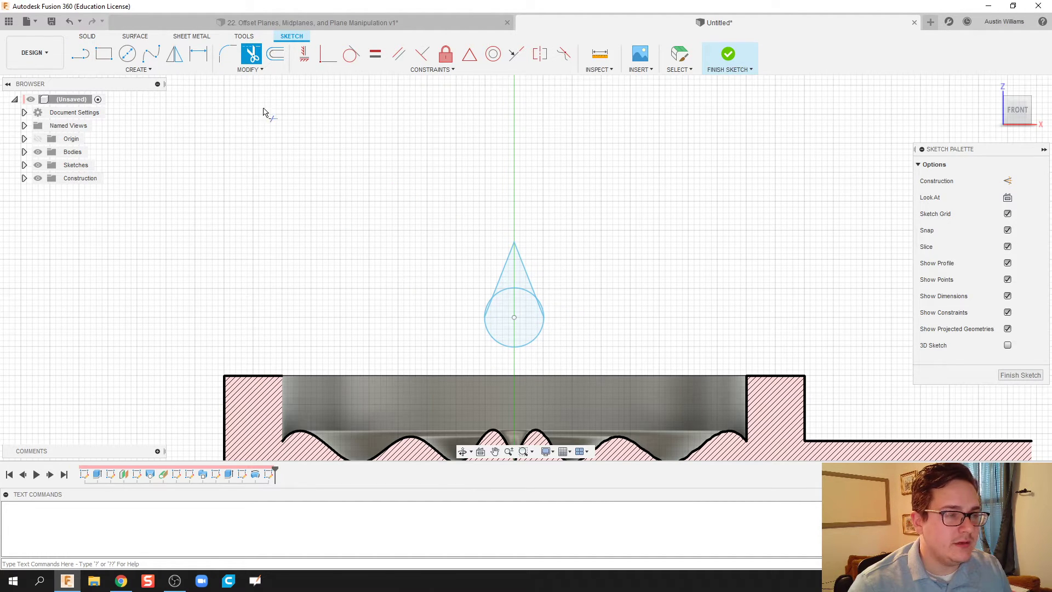
pyautogui.scroll(3, 392, 261)
pyautogui.press('Escape')
pyautogui.moveTo(438, 248); pyautogui.dragTo(349, 152, button='middle')
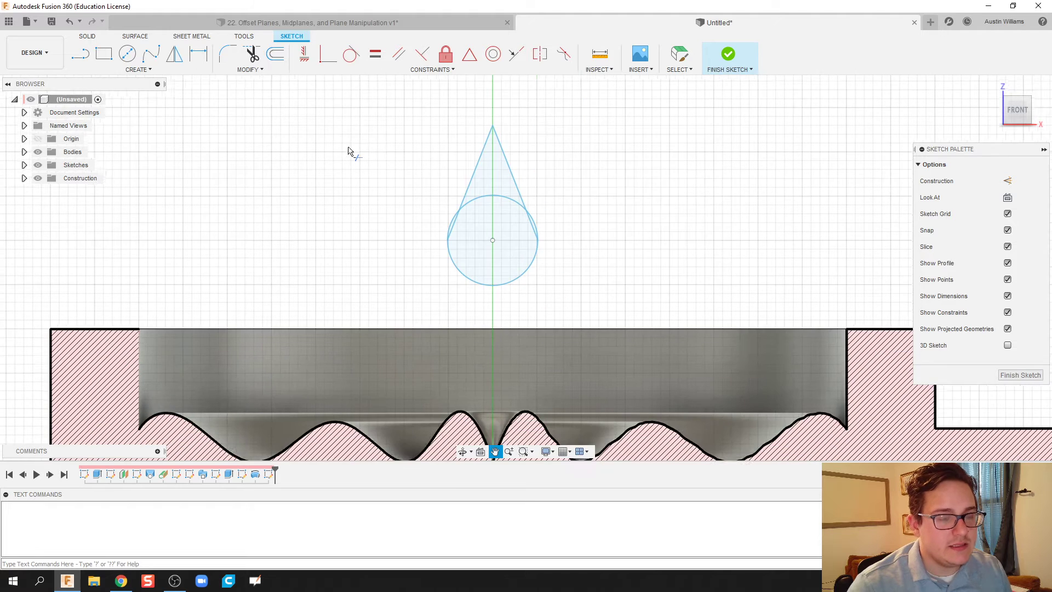
pyautogui.press('t')
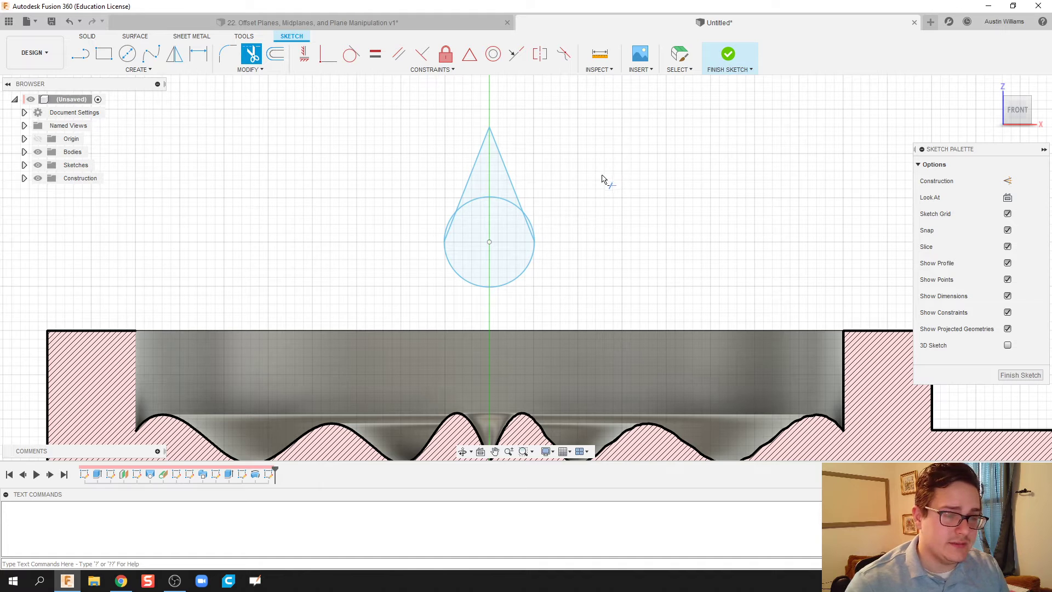
pyautogui.click(488, 198)
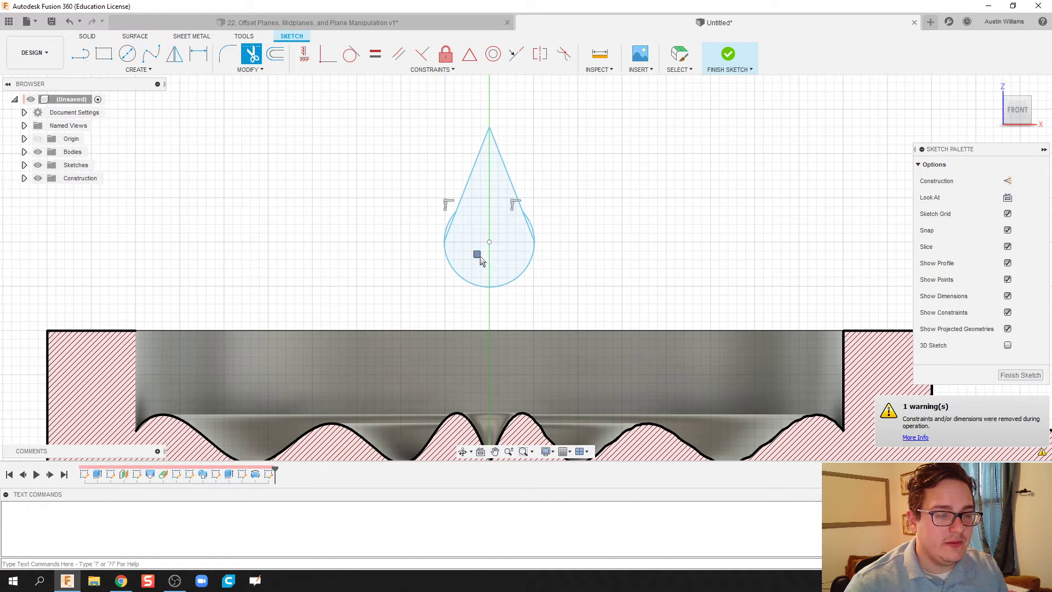
# Try to trim the leftover side arcs of the droplet in one sweep and undo the trim.
pyautogui.moveTo(422, 211); pyautogui.dragTo(418, 170)
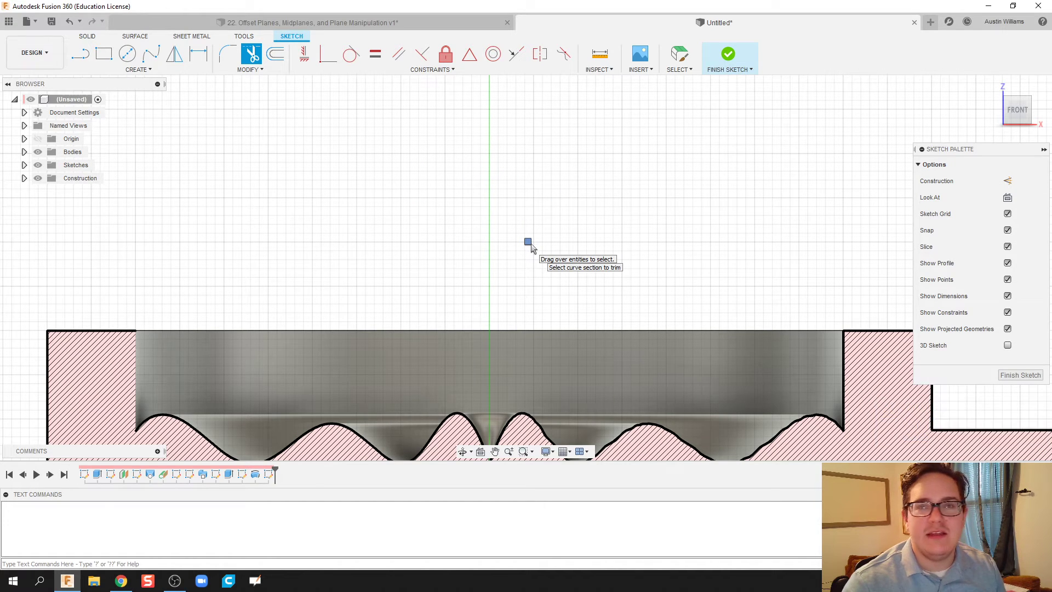
pyautogui.press('Escape')
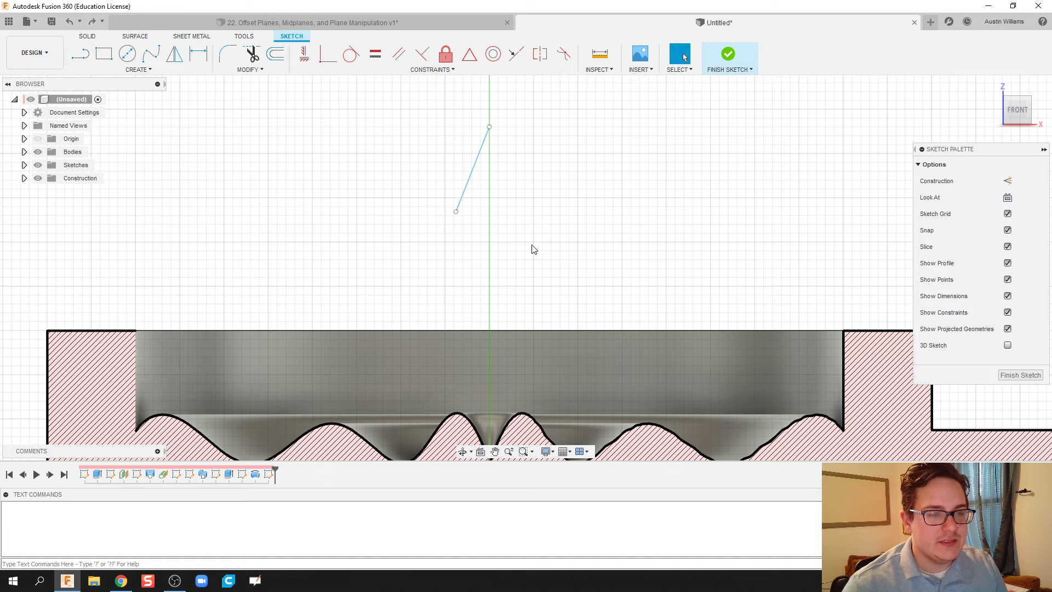
pyautogui.hotkey('ctrl', 'z')
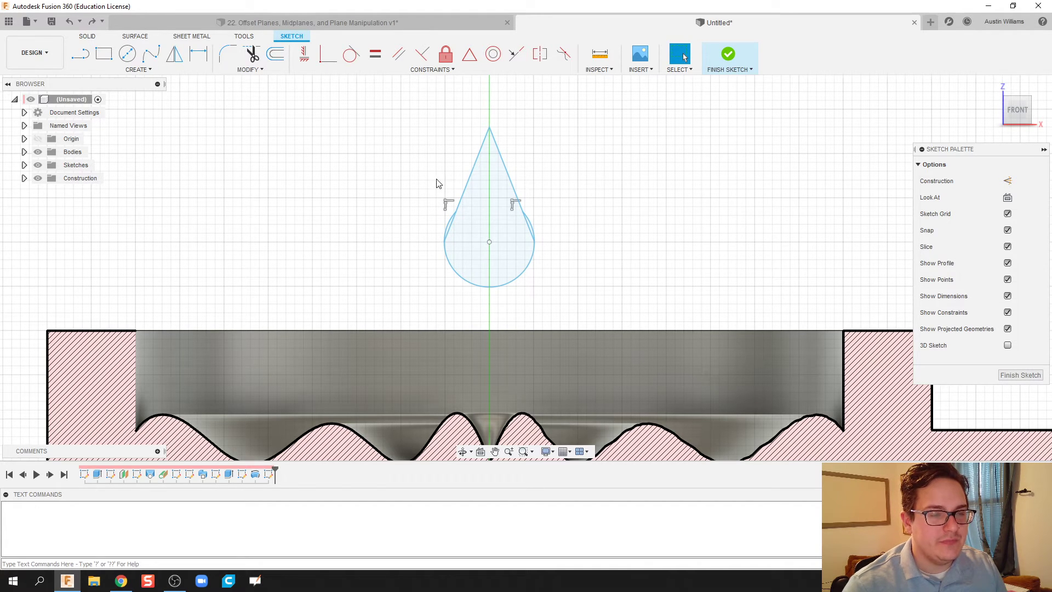
# Trim the two leftover arc pieces outside the slanted lines to leave a clean droplet outline, and finish the sketch.
pyautogui.press('t')
pyautogui.scroll(4, 399, 222)
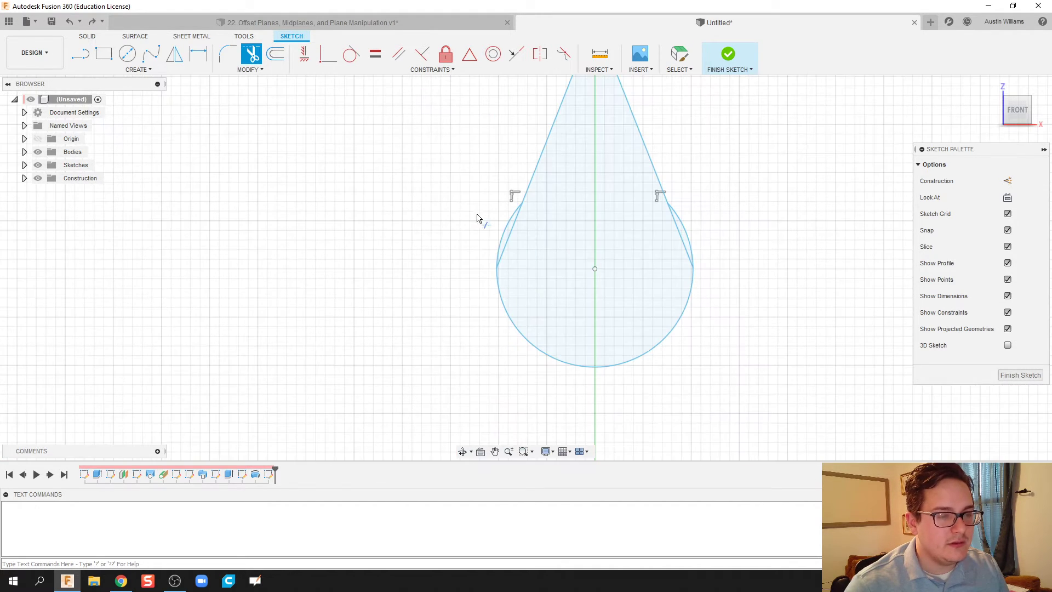
pyautogui.click(500, 236)
pyautogui.click(691, 237)
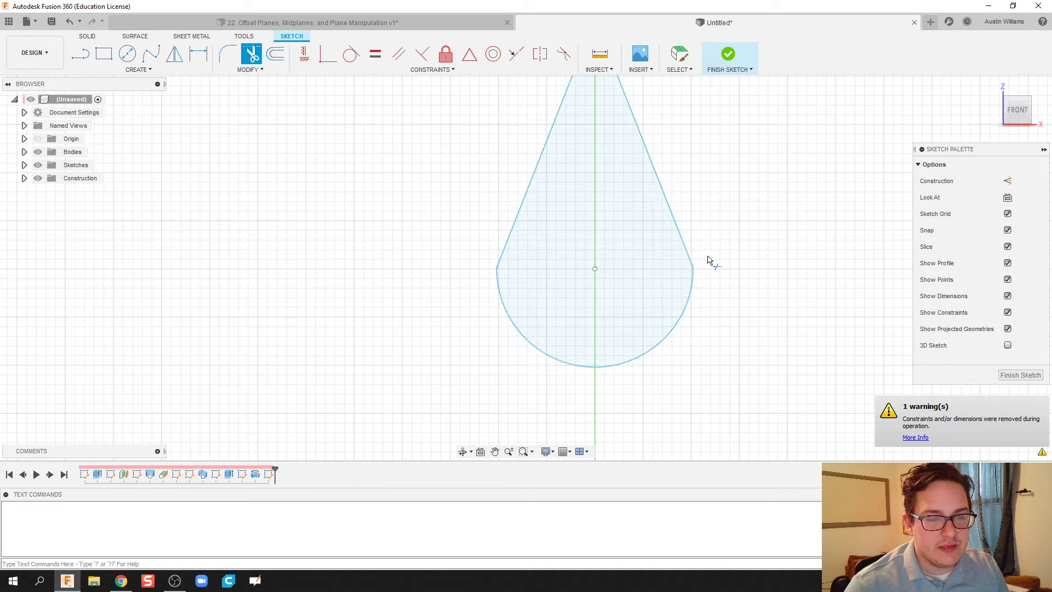
pyautogui.scroll(-3, 658, 258)
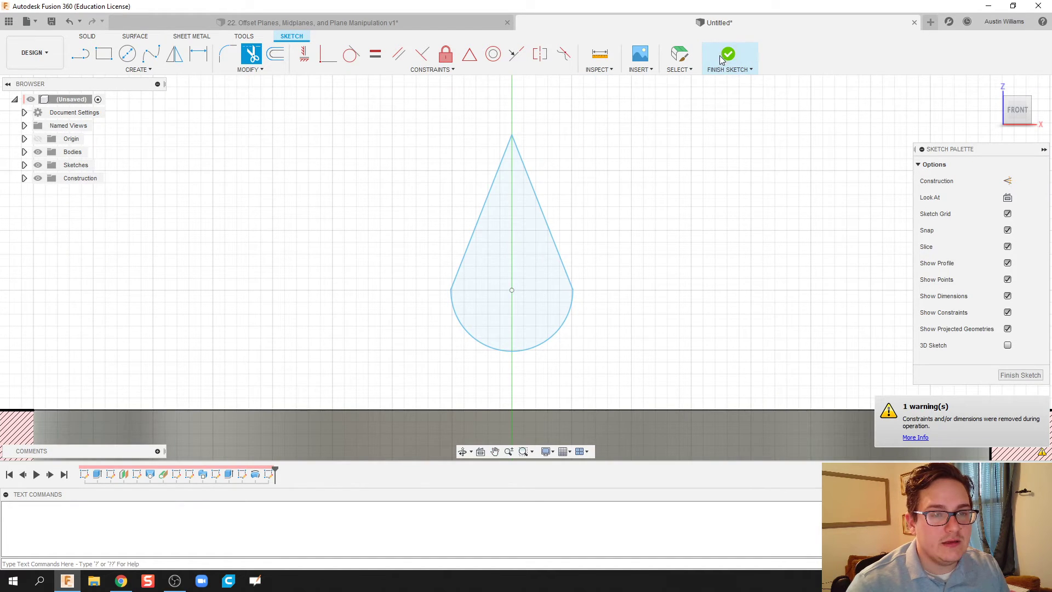
pyautogui.click(728, 56)
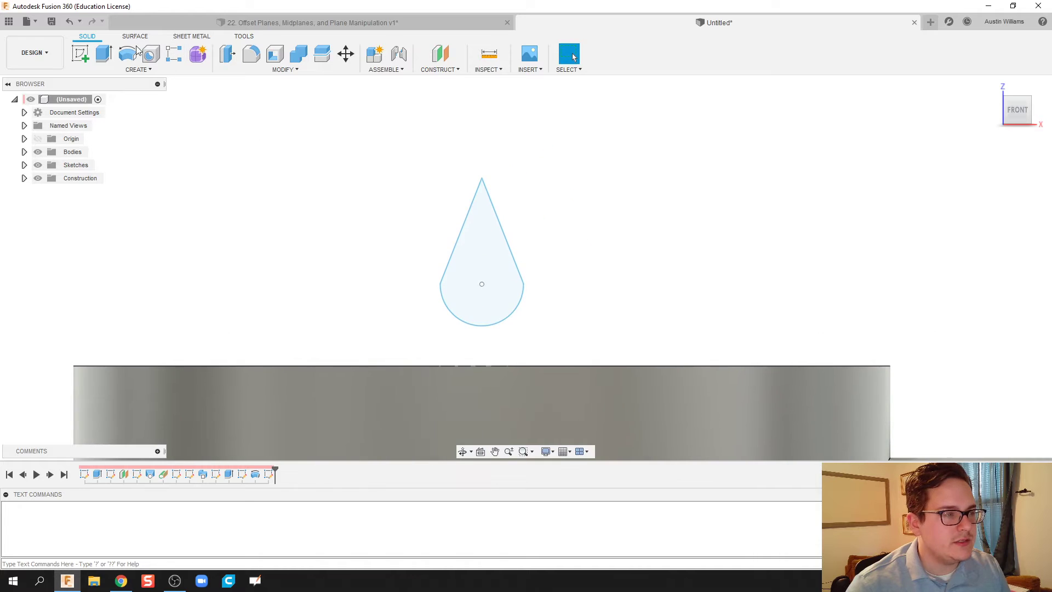
pyautogui.click(127, 53)
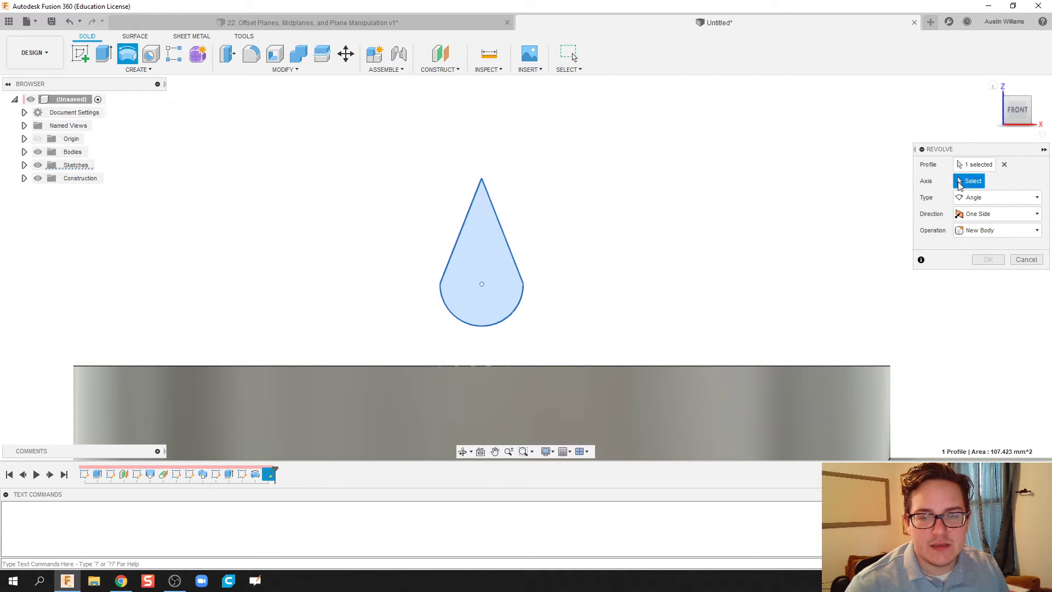
pyautogui.scroll(-2, 510, 283)
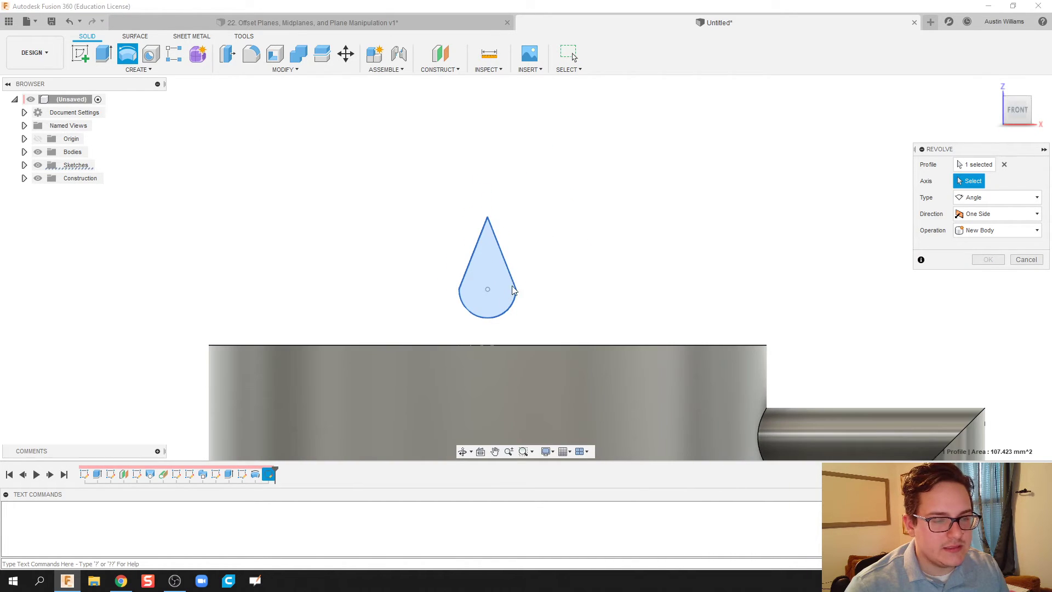
pyautogui.click(1025, 260)
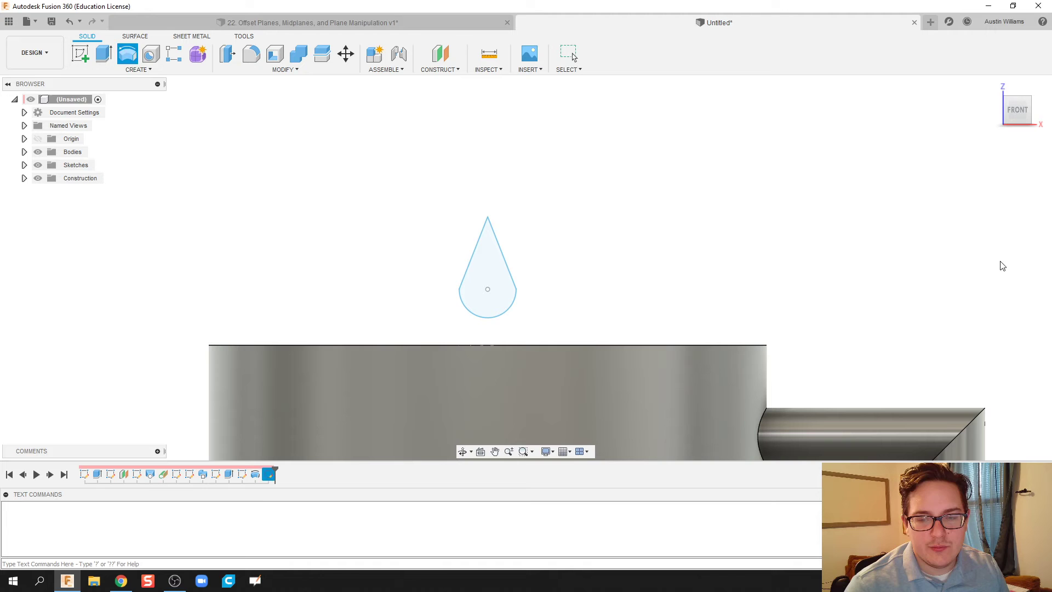
# Reopen the droplet sketch and draw a vertical line about 23 mm long through its apex and circle centre, extending past both ends.
pyautogui.click(24, 166)
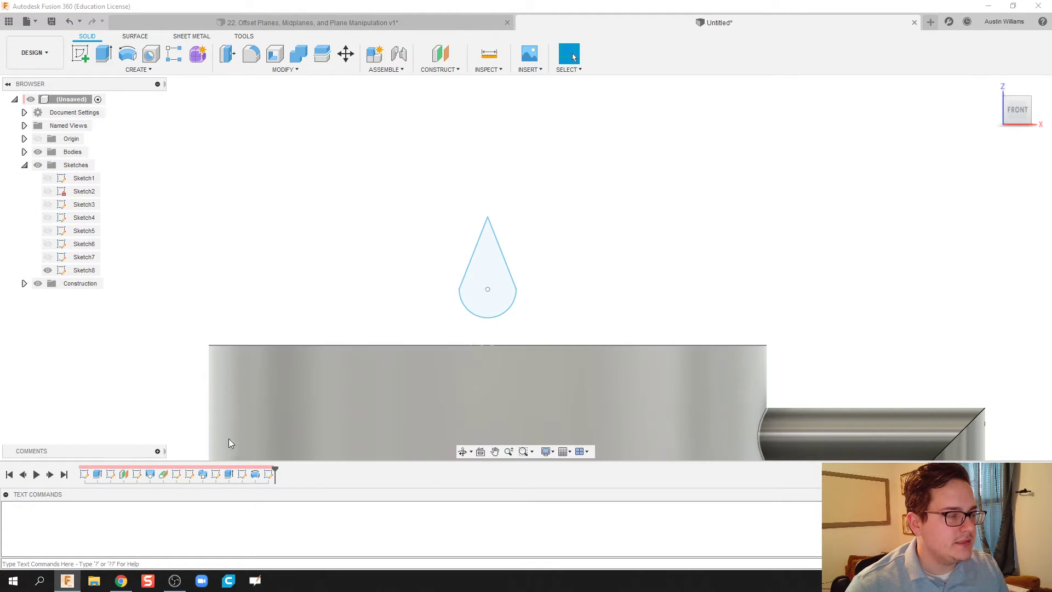
pyautogui.click(271, 474)
pyautogui.doubleClick(272, 474)
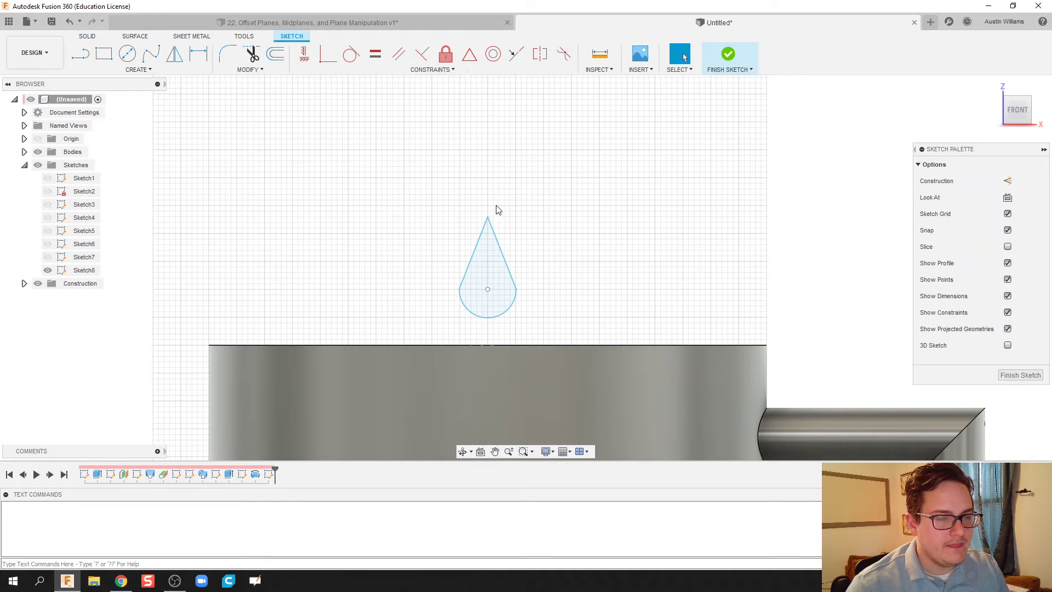
pyautogui.scroll(2, 506, 214)
pyautogui.moveTo(507, 214); pyautogui.dragTo(504, 145, button='middle')
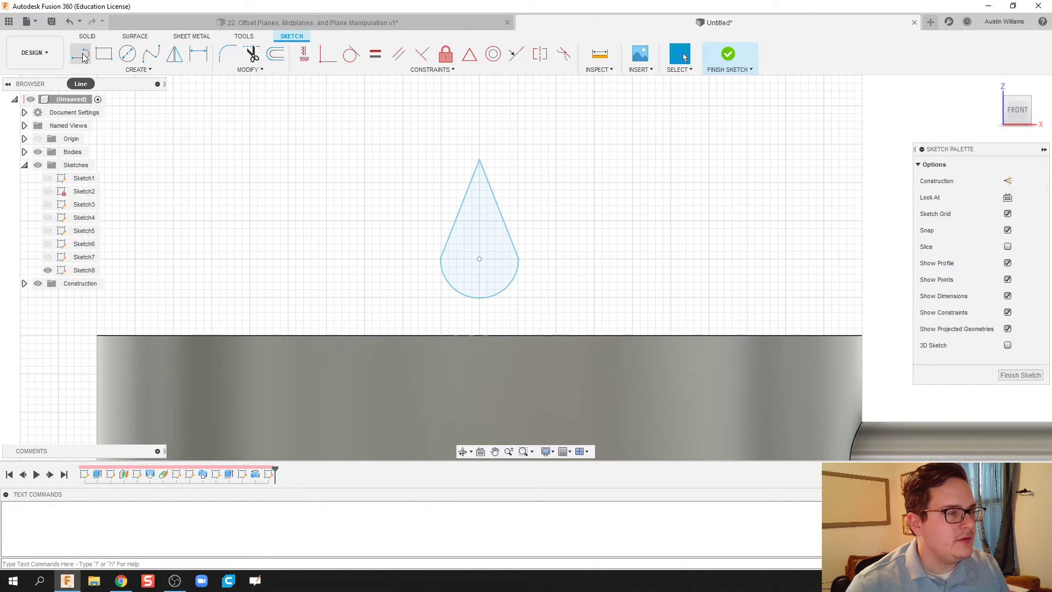
pyautogui.click(82, 57)
pyautogui.click(479, 144)
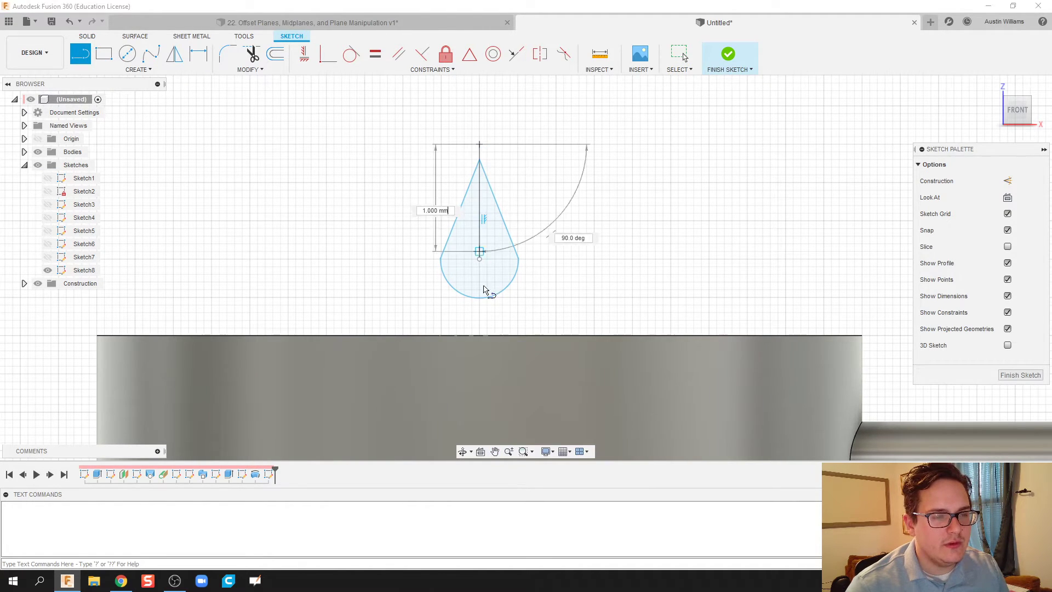
pyautogui.click(480, 316)
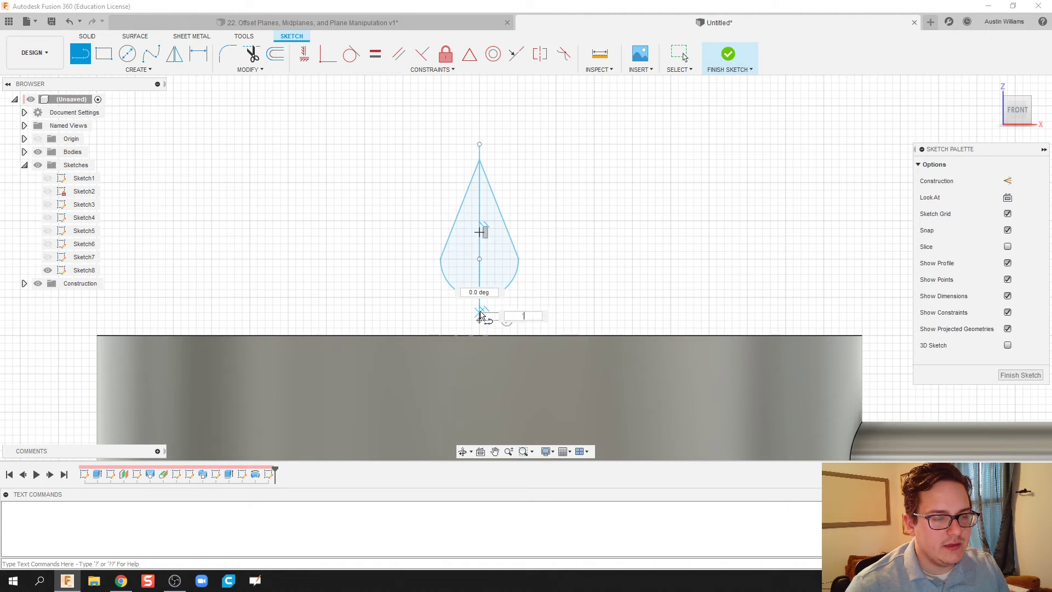
pyautogui.press('Escape')
# Convert the vertical line through the droplet to a construction line and finish the sketch.
pyautogui.rightClick(480, 316)
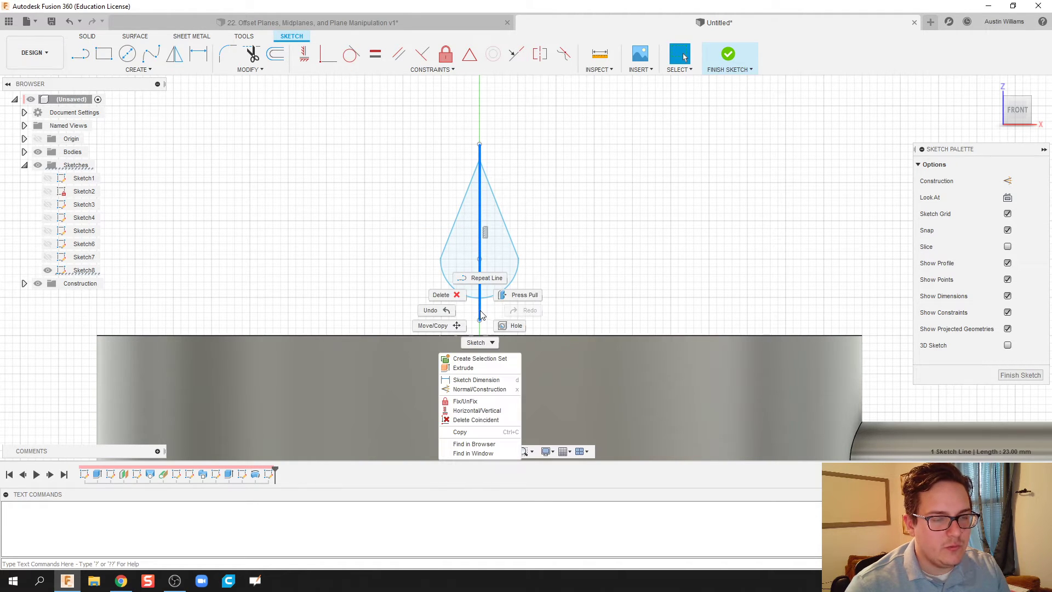
pyautogui.click(497, 390)
pyautogui.click(1021, 377)
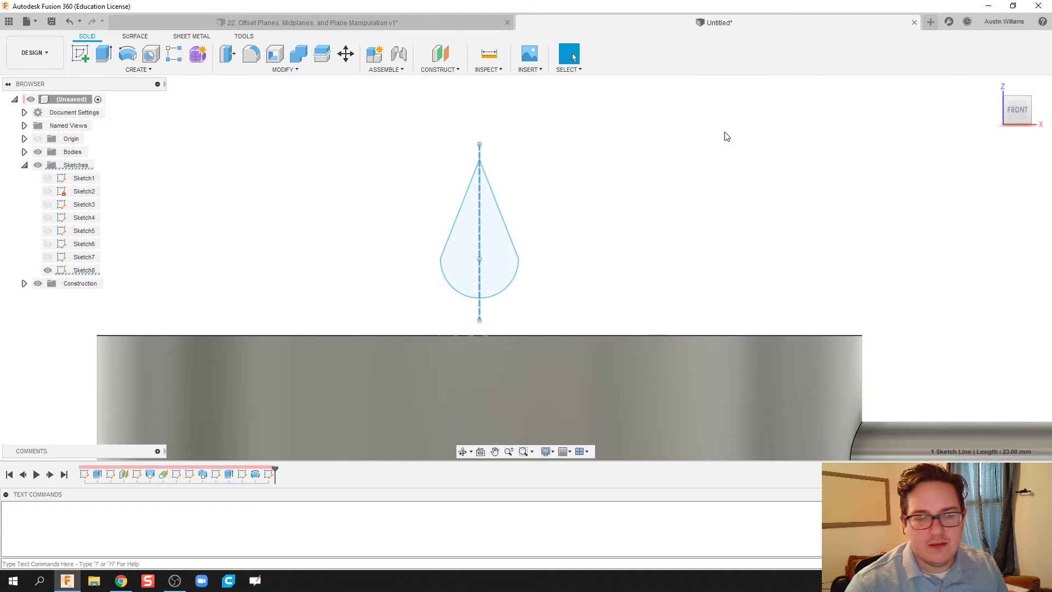
# Try to revolve the full droplet profile about its vertical construction line as a new body.
pyautogui.click(127, 53)
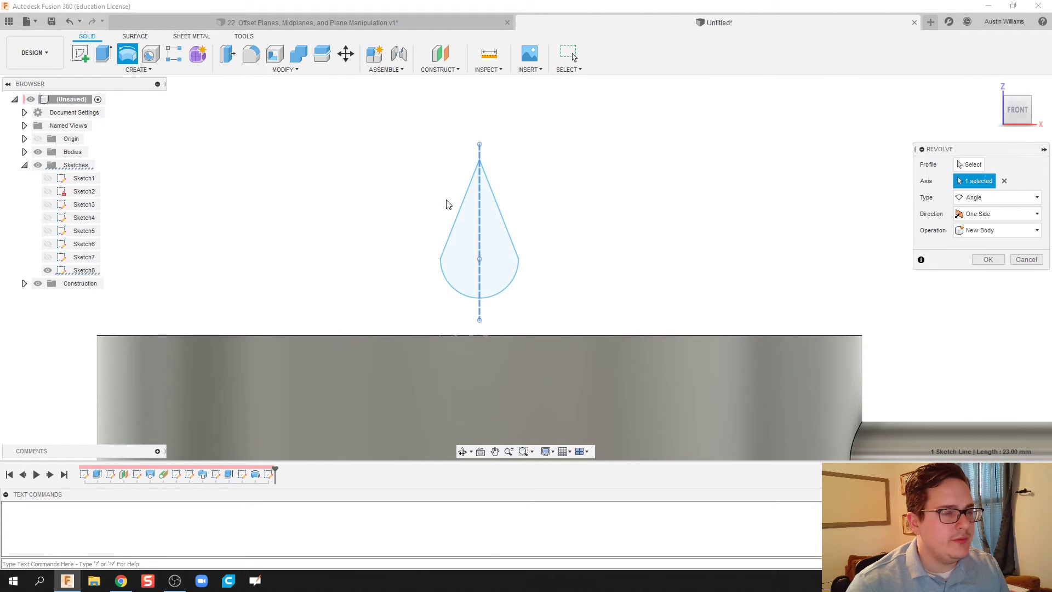
pyautogui.click(970, 164)
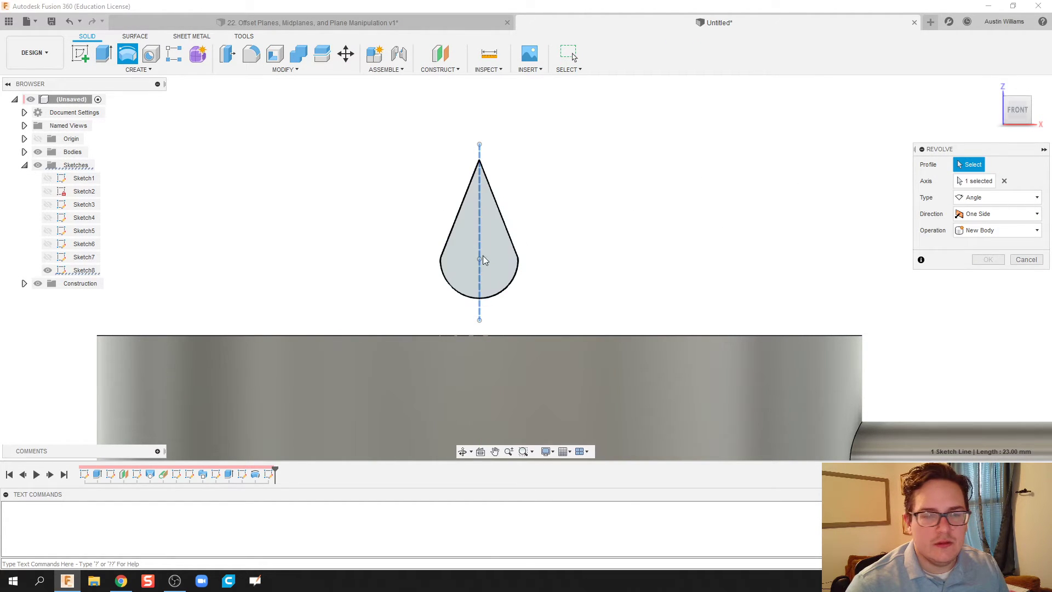
pyautogui.click(482, 255)
pyautogui.click(969, 181)
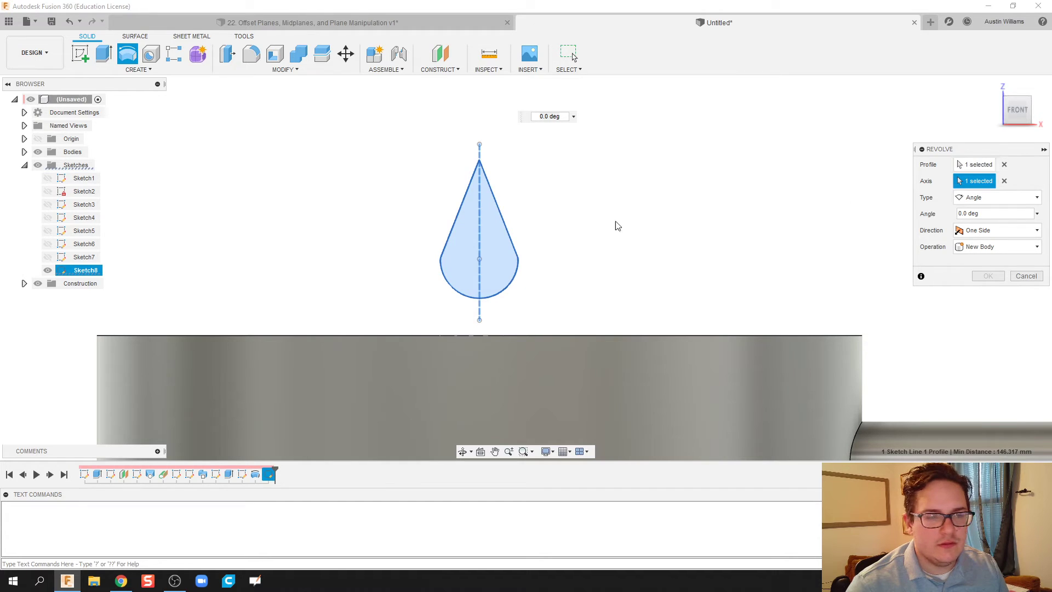
pyautogui.click(481, 240)
pyautogui.keyDown('shift'); pyautogui.moveTo(756, 219); pyautogui.dragTo(554, 268, button='middle'); pyautogui.keyUp('shift')
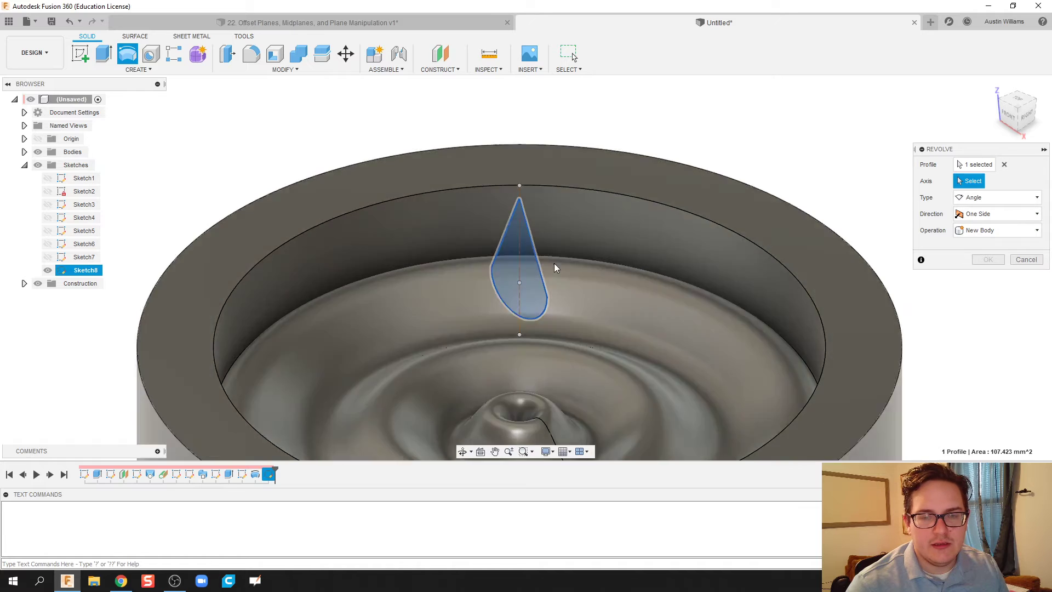
pyautogui.click(520, 271)
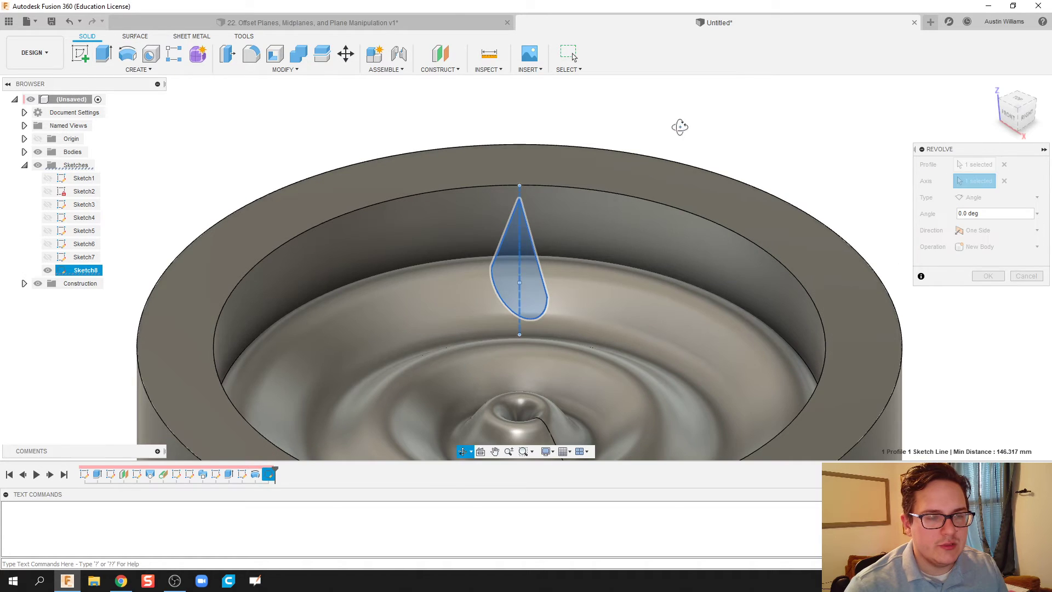
pyautogui.moveTo(678, 124); pyautogui.dragTo(674, 172, button='middle')
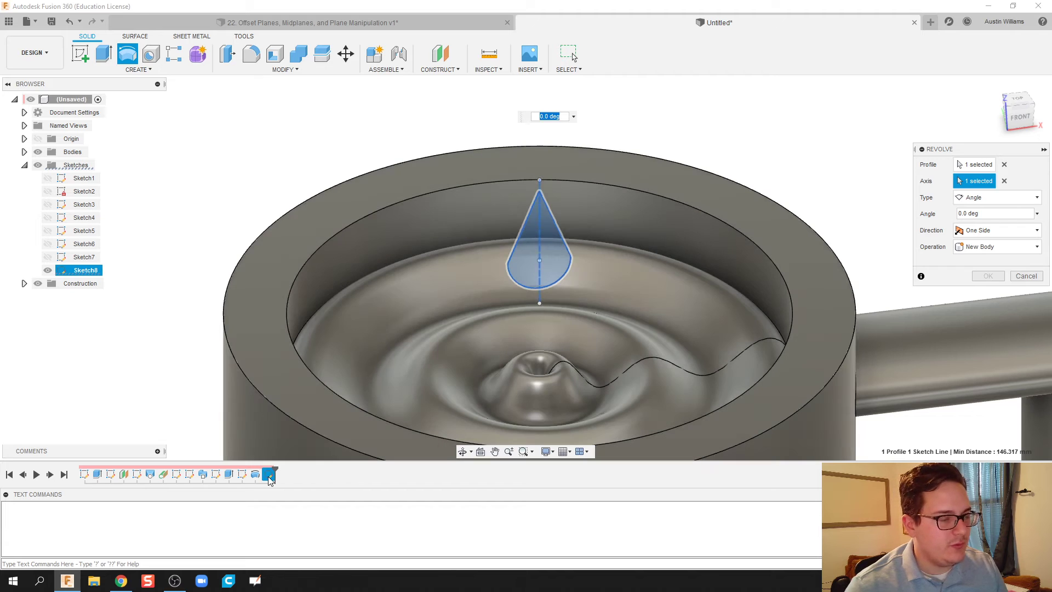
# Reopen the droplet sketch and trim the slanted line and arc on the left half of the outline.
pyautogui.doubleClick(270, 474)
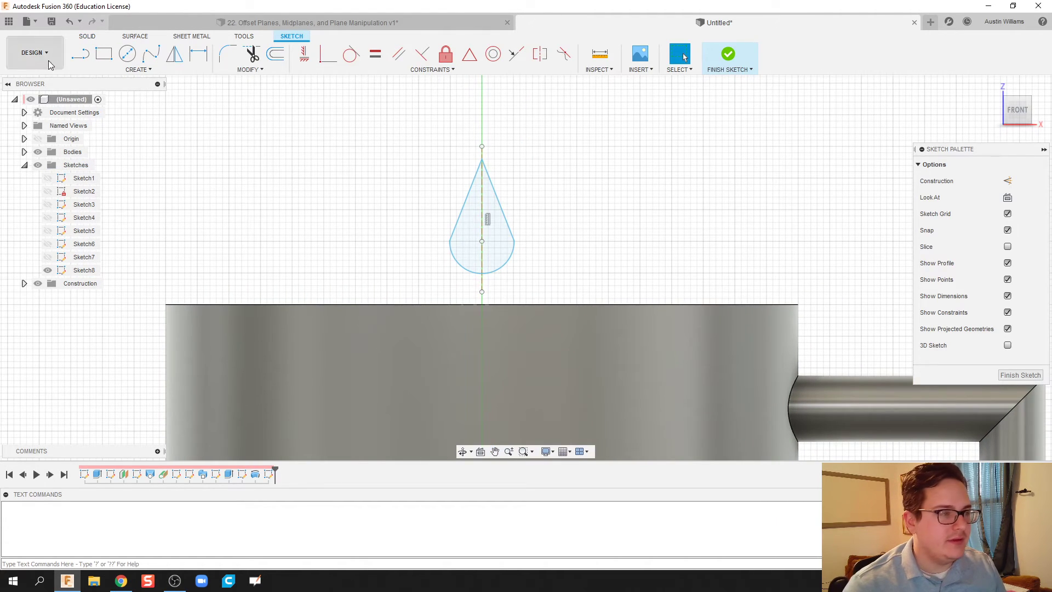
pyautogui.click(253, 54)
pyautogui.click(455, 229)
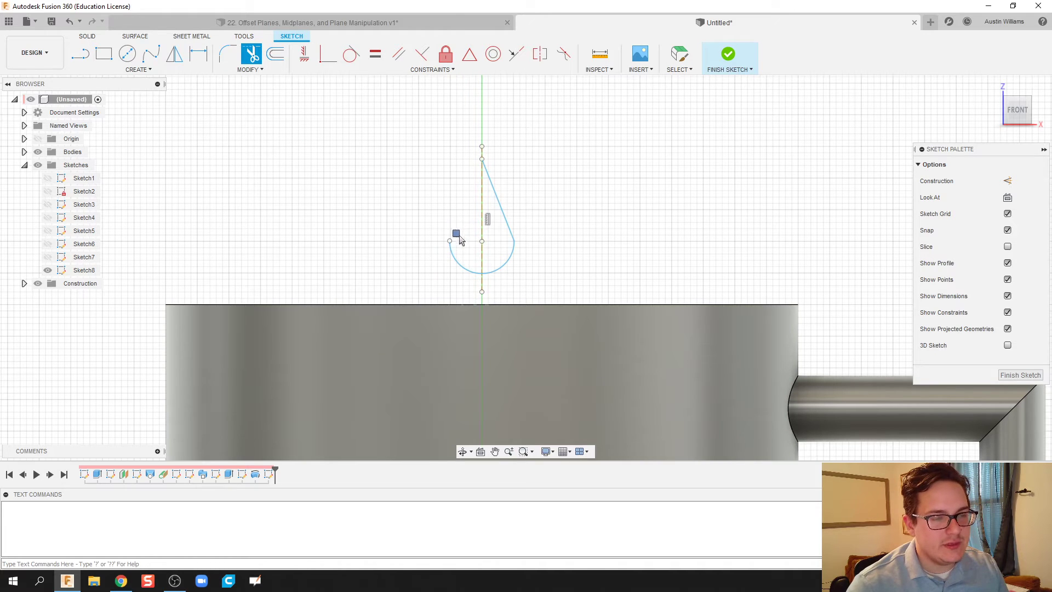
# Close the half droplet with a vertical line about 18 mm long from the apex to the arc's lower end, and finish the sketch.
pyautogui.click(80, 54)
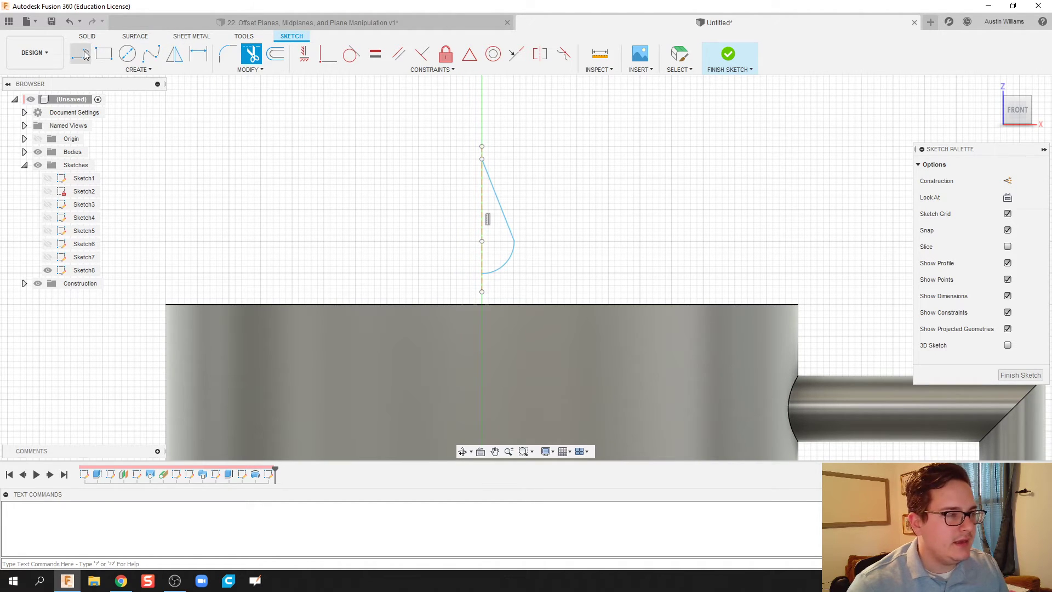
pyautogui.click(482, 159)
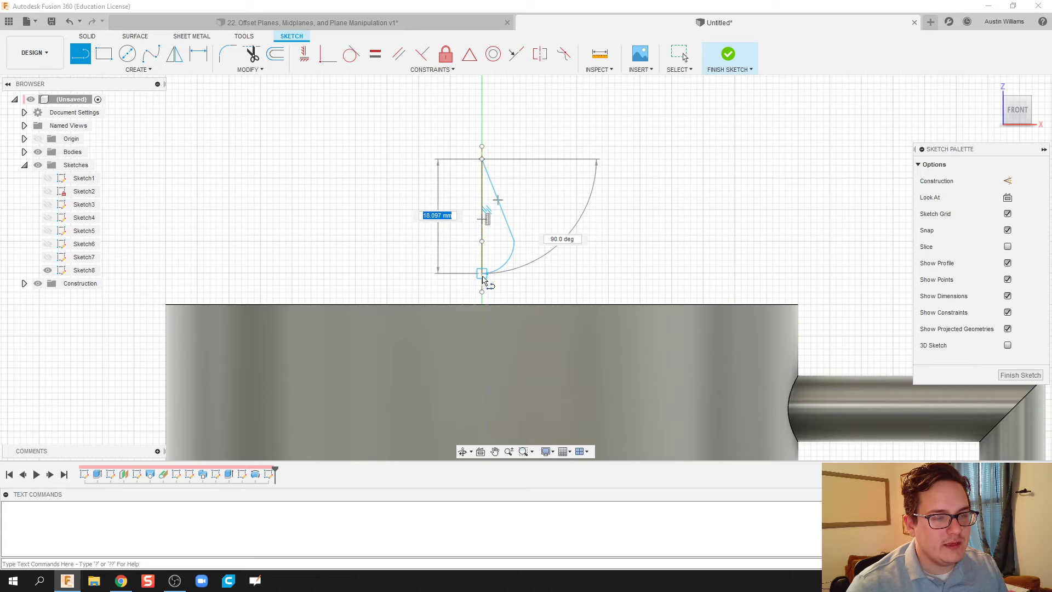
pyautogui.click(482, 272)
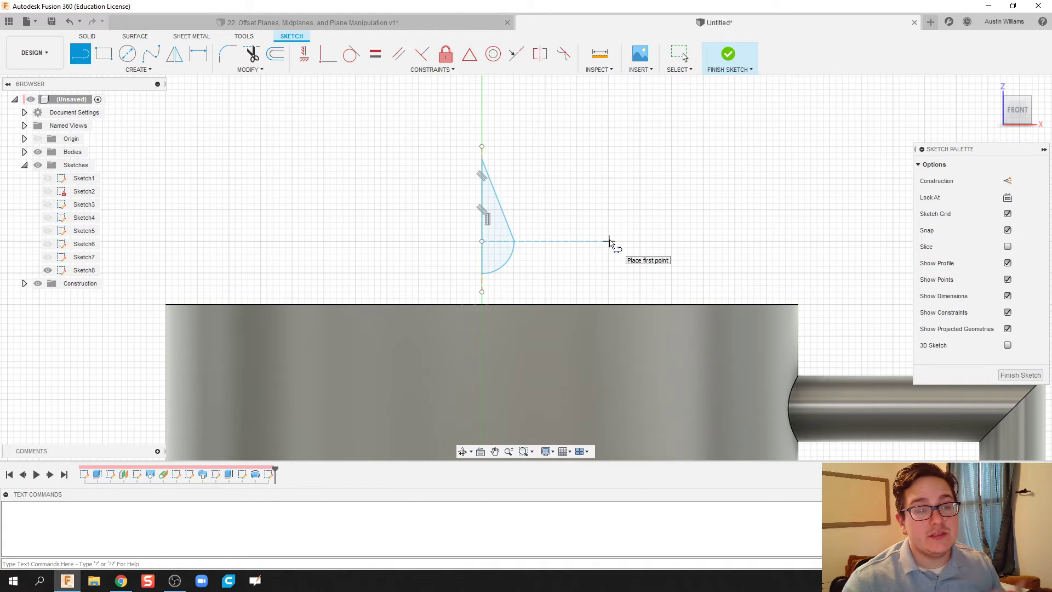
pyautogui.scroll(3, 500, 241)
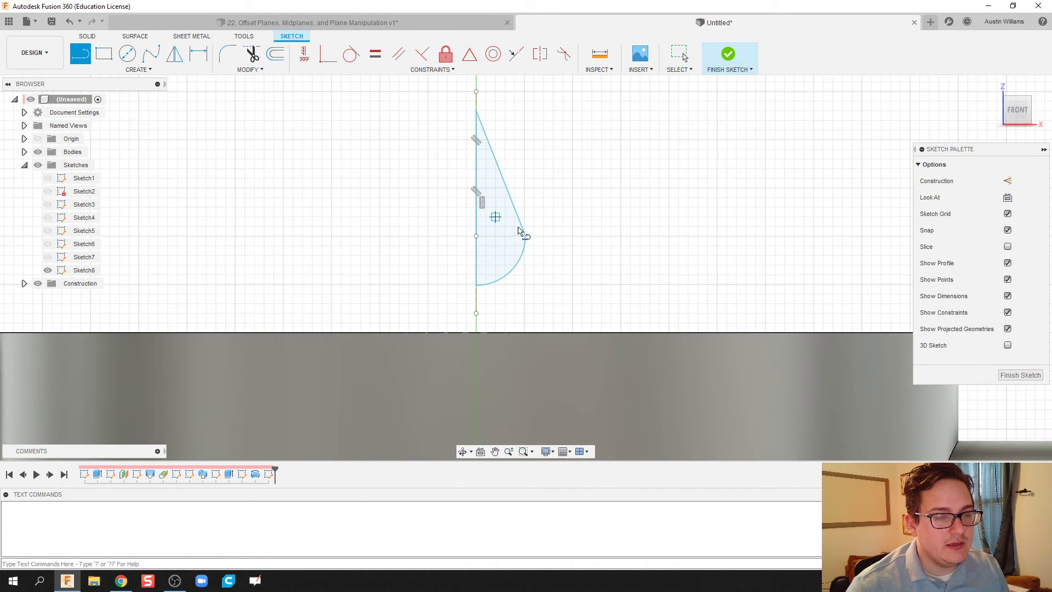
pyautogui.click(731, 55)
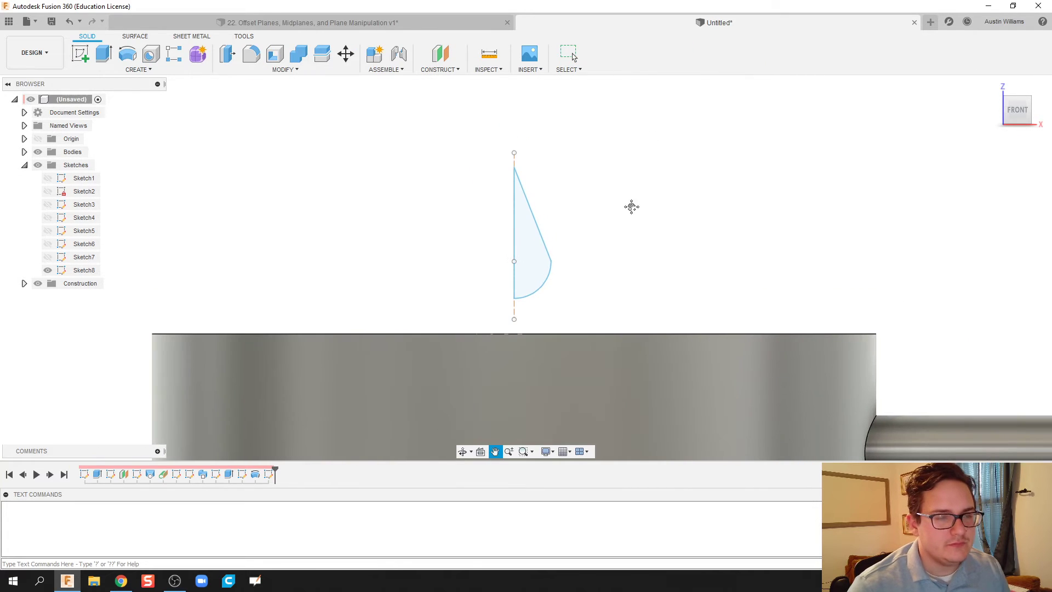
pyautogui.click(127, 54)
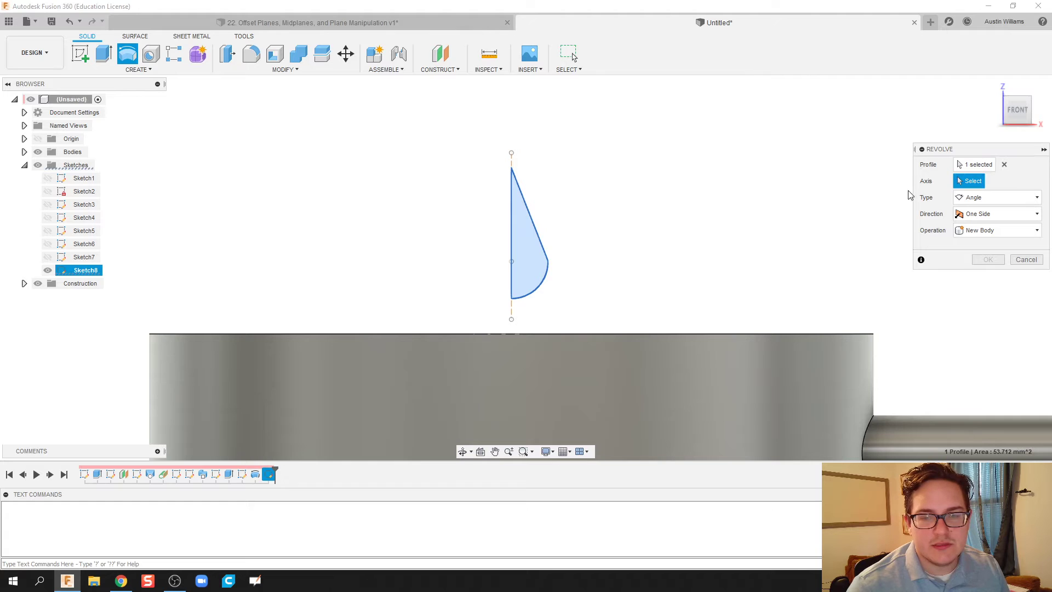
pyautogui.click(510, 310)
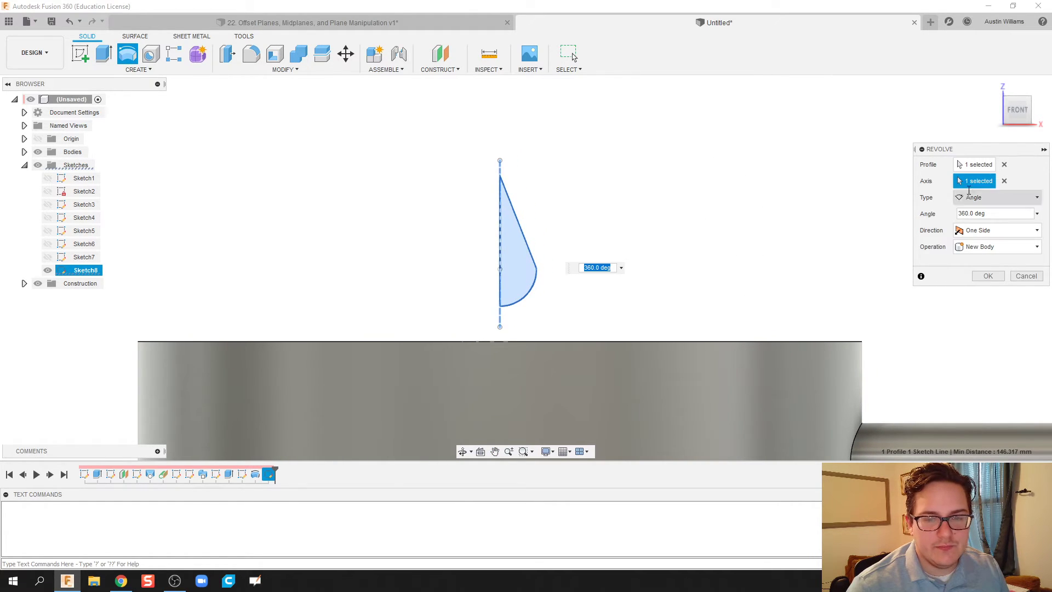
pyautogui.press('Escape')
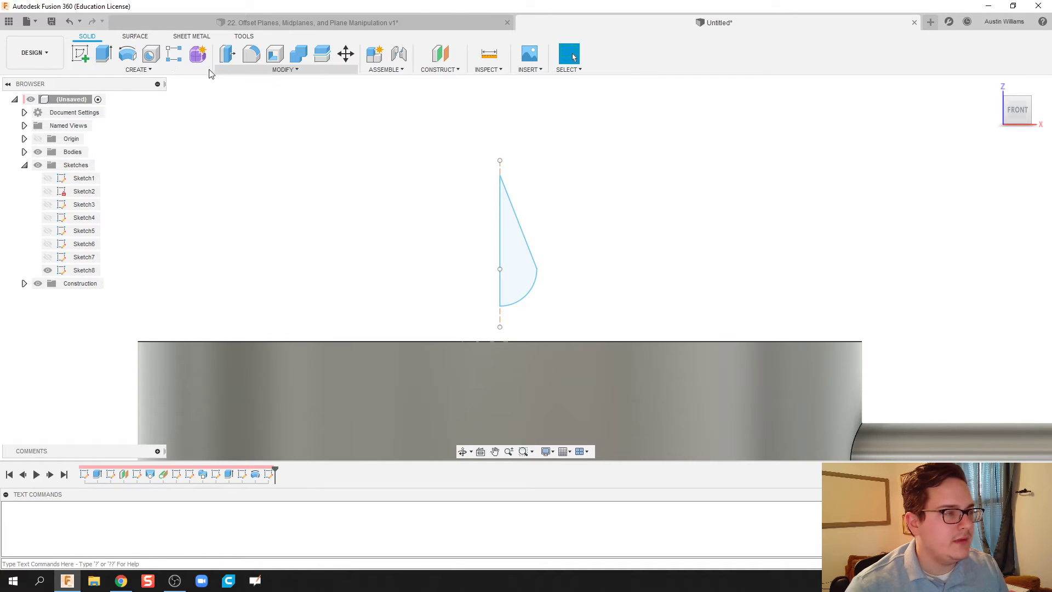
# Revolve the half droplet profile 360 degrees about the vertical construction line as a new body.
pyautogui.click(127, 54)
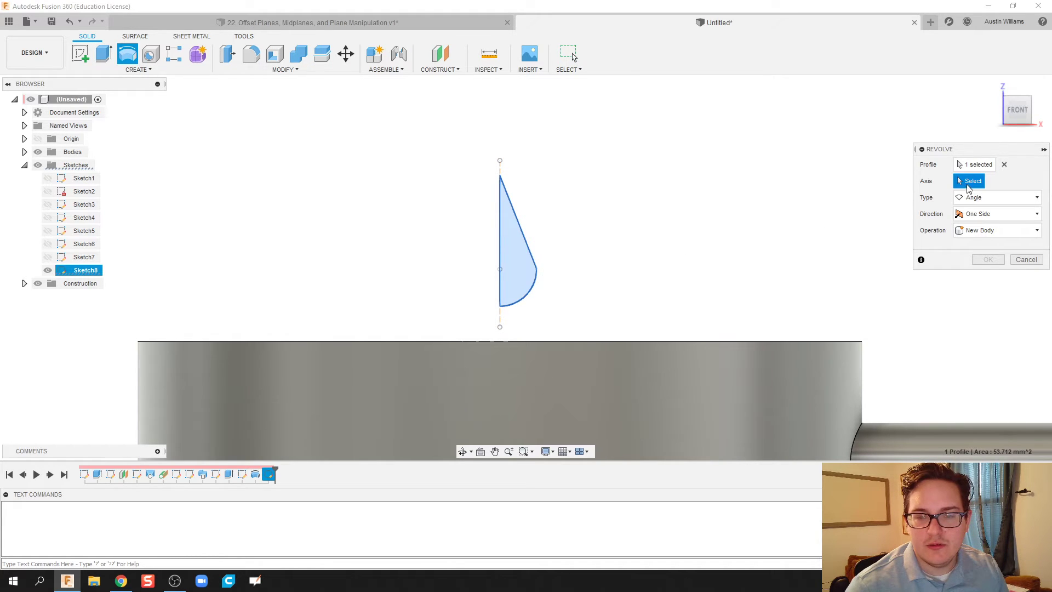
pyautogui.click(502, 322)
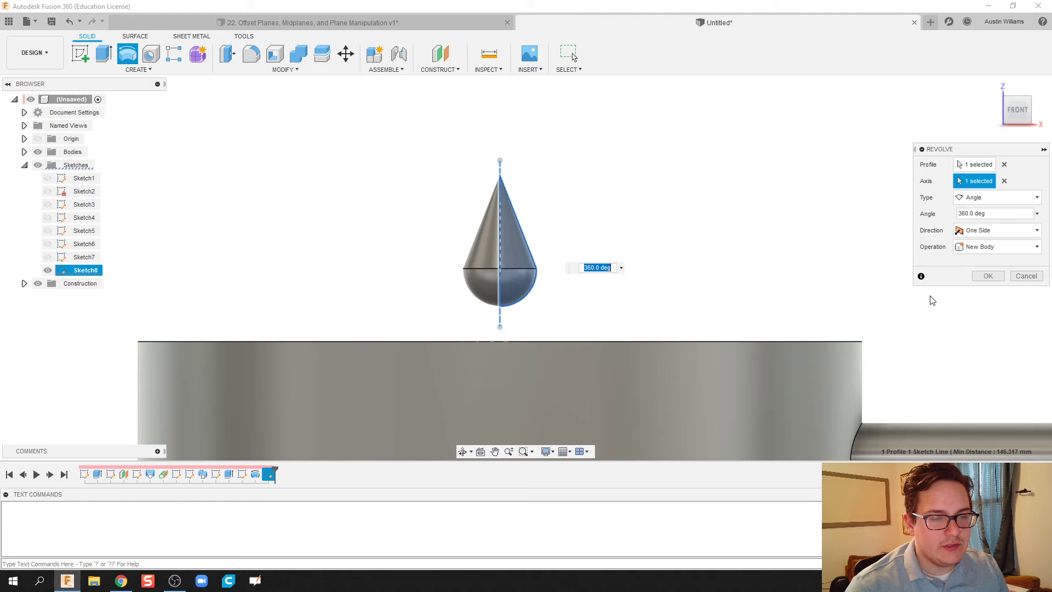
pyautogui.click(987, 276)
pyautogui.keyDown('shift'); pyautogui.moveTo(727, 188); pyautogui.dragTo(665, 218, button='middle'); pyautogui.keyUp('shift')
pyautogui.scroll(-10, 831, 117)
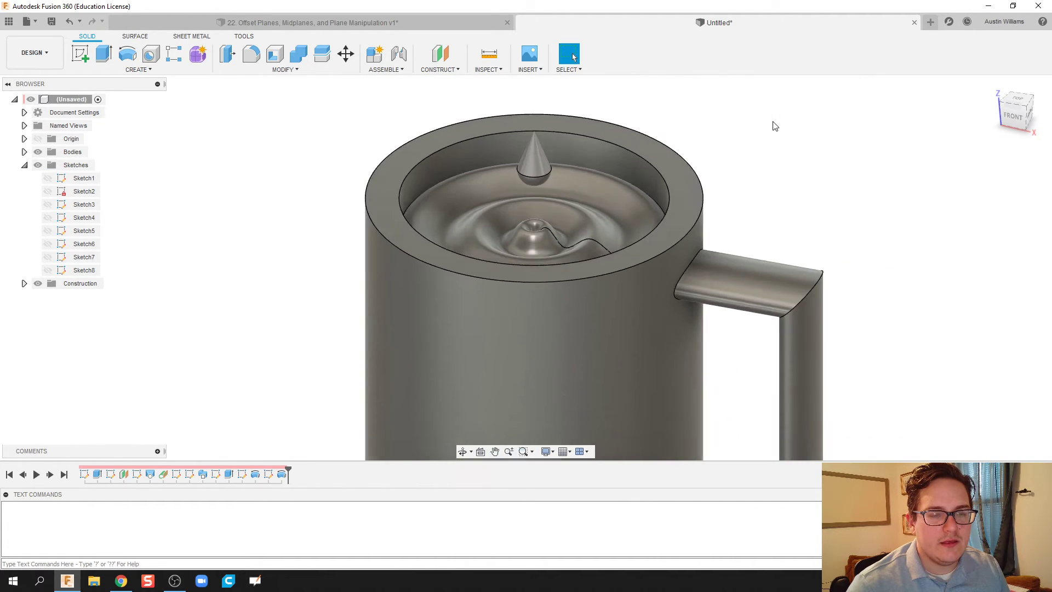
pyautogui.moveTo(785, 138); pyautogui.dragTo(754, 141, button='middle')
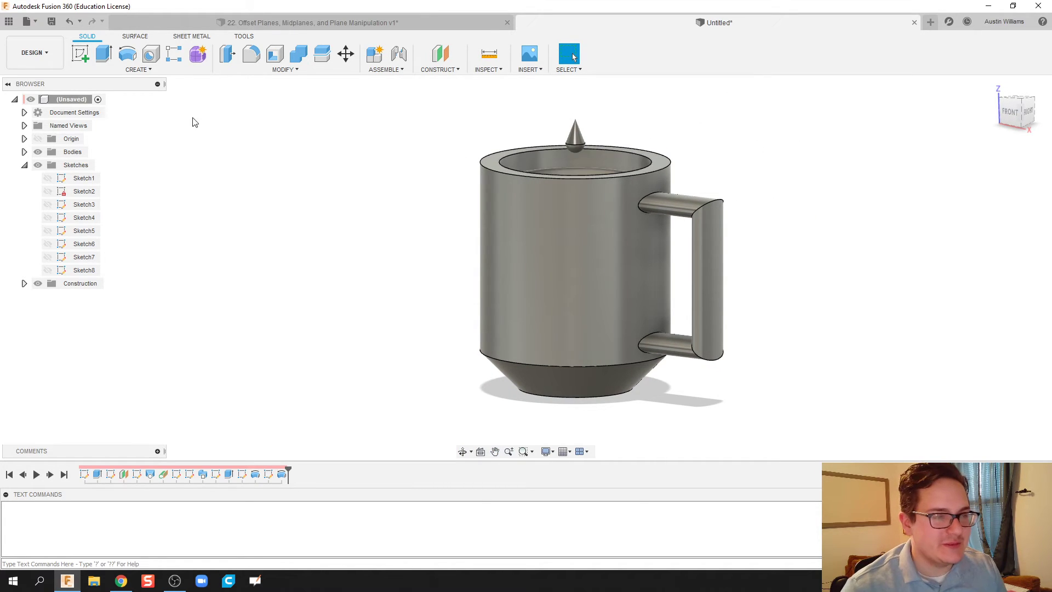
# Try to fillet the mug's outer top rim edge with a 10 mm and a 50 mm radius.
pyautogui.click(251, 54)
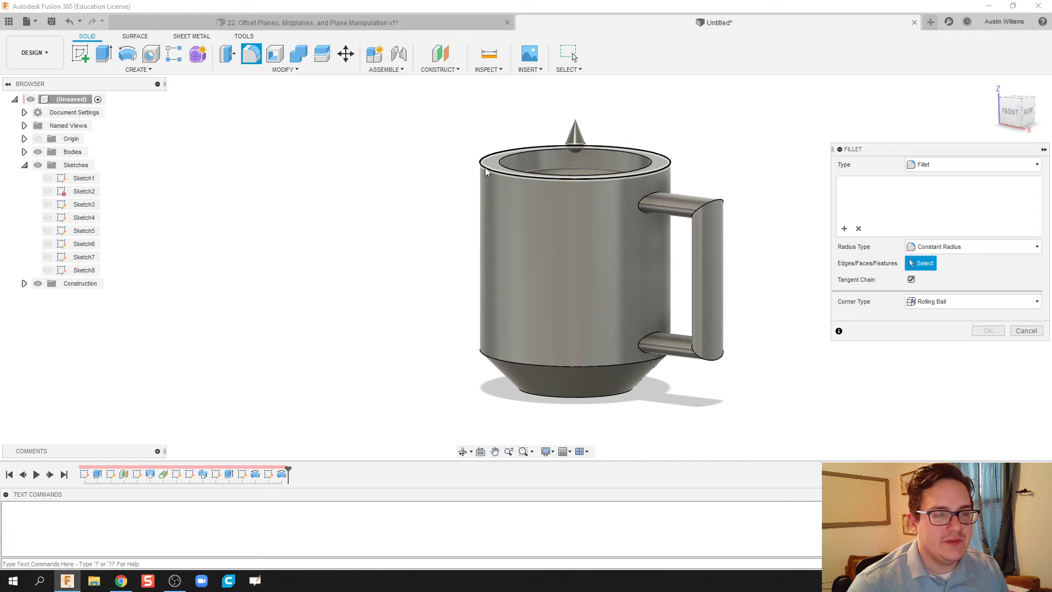
pyautogui.click(485, 163)
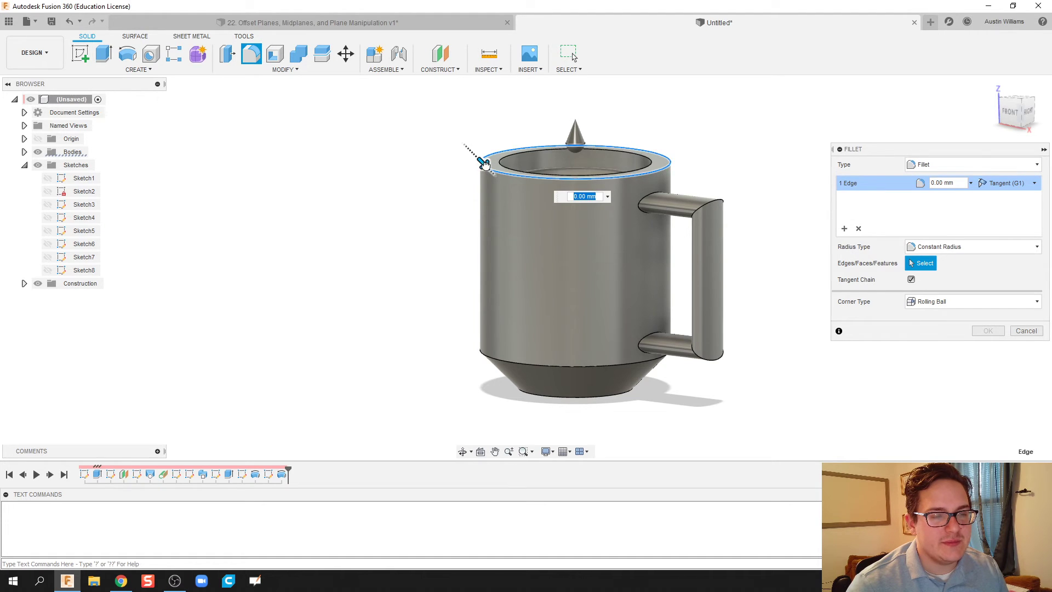
pyautogui.moveTo(485, 163); pyautogui.dragTo(489, 169)
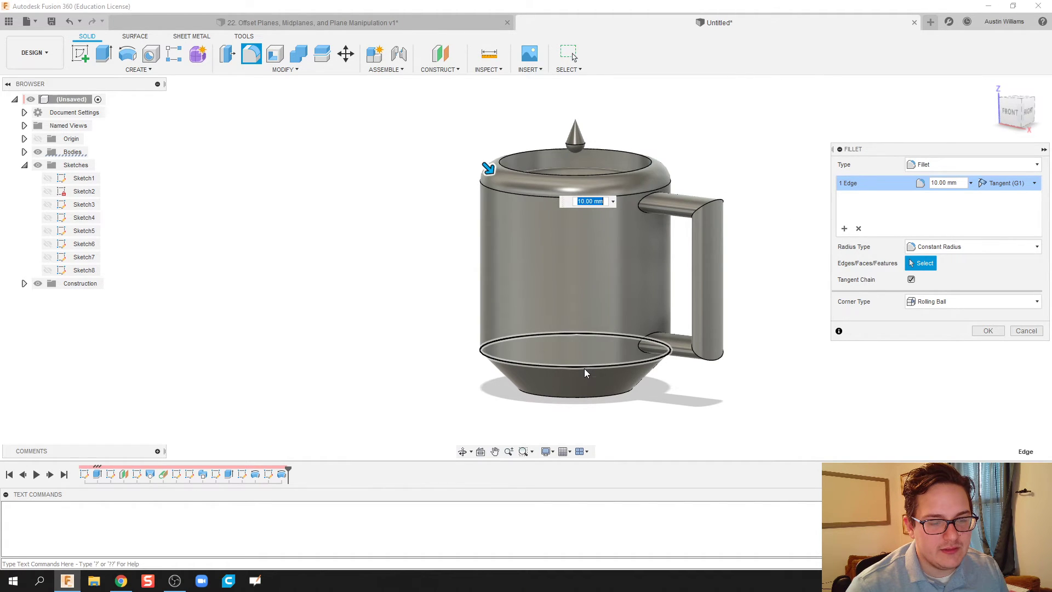
pyautogui.write('50')
pyautogui.press('Return')
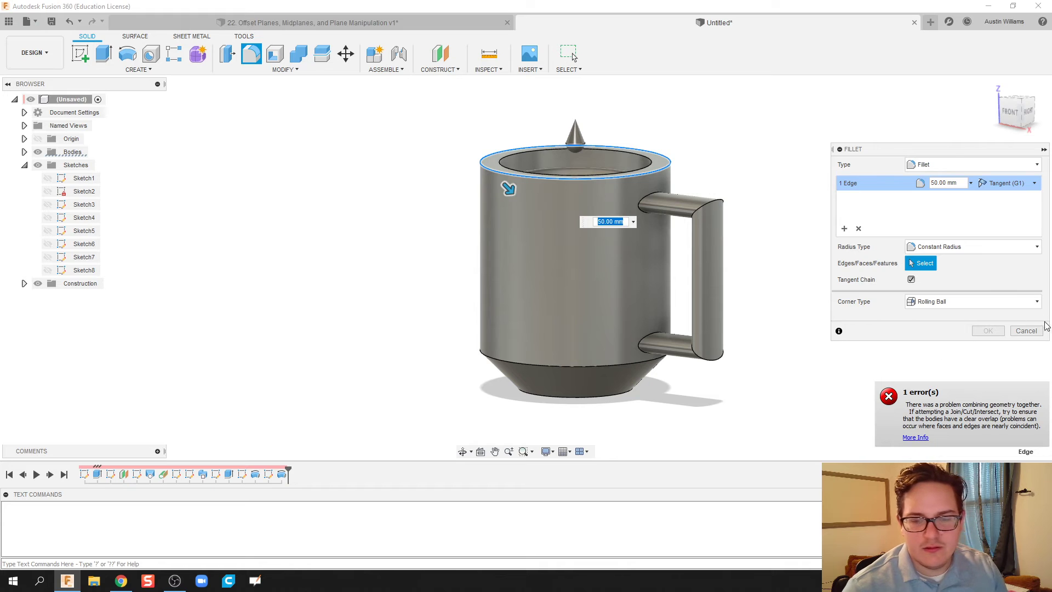
pyautogui.click(1028, 330)
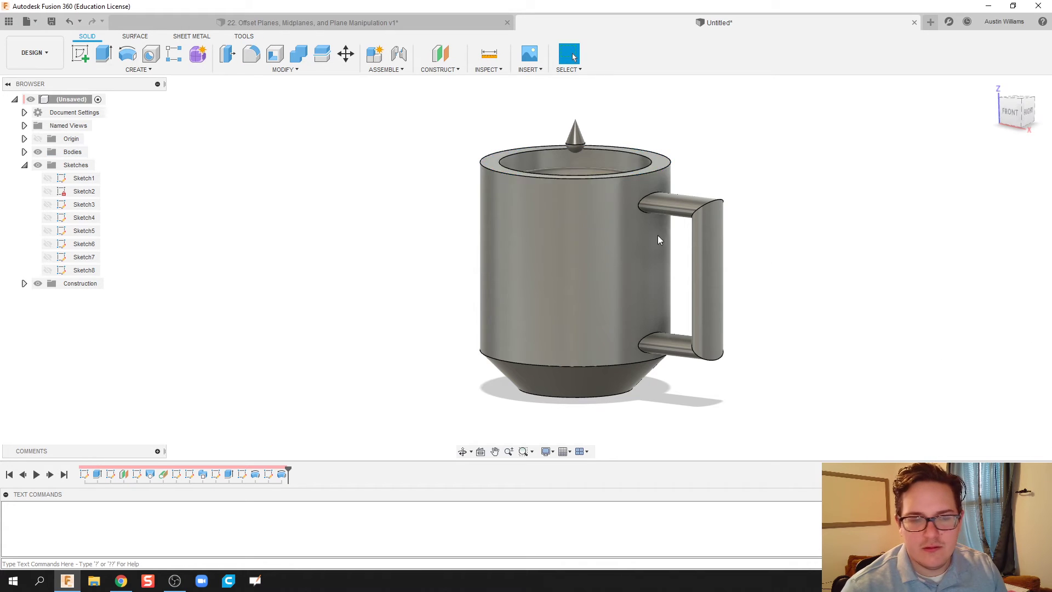
# Fillet the mug's outer top rim edge, trying a 40 mm radius before settling on 5 mm.
pyautogui.click(251, 53)
pyautogui.click(492, 168)
pyautogui.moveTo(492, 173)
pyautogui.mouseDown()
pyautogui.moveTo(481, 159)
pyautogui.moveTo(493, 167)
pyautogui.mouseUp()
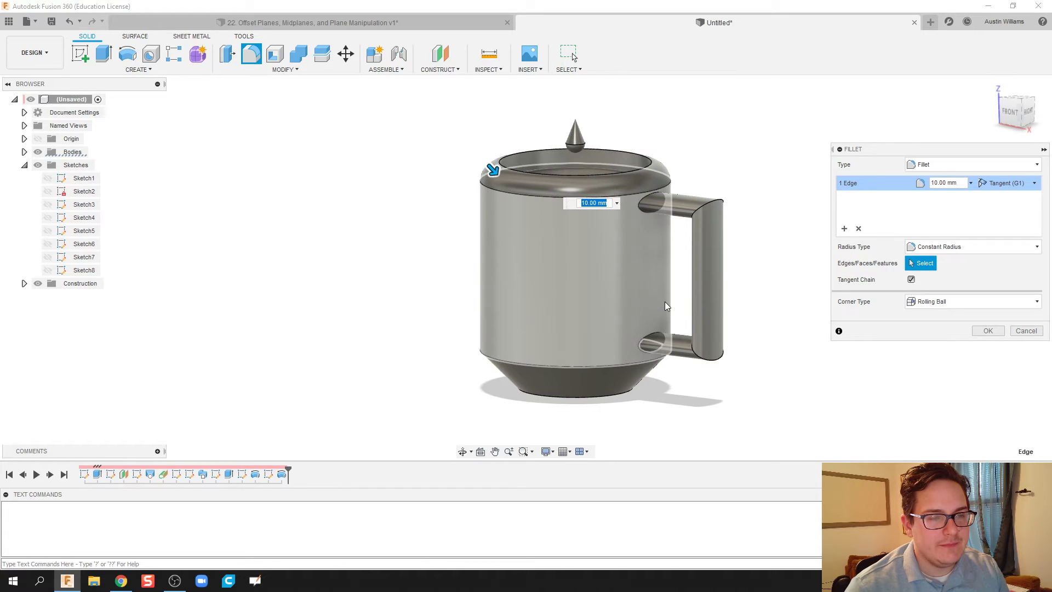
pyautogui.keyDown('shift'); pyautogui.moveTo(676, 134); pyautogui.dragTo(629, 153, button='middle'); pyautogui.keyUp('shift')
pyautogui.write('40')
pyautogui.press('Return')
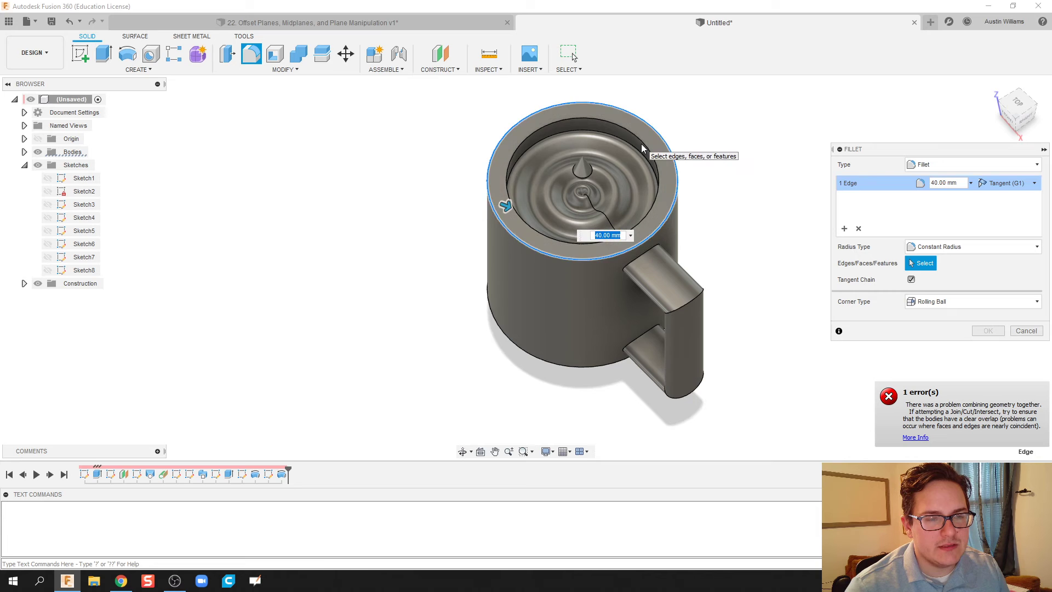
pyautogui.moveTo(504, 205); pyautogui.dragTo(488, 196)
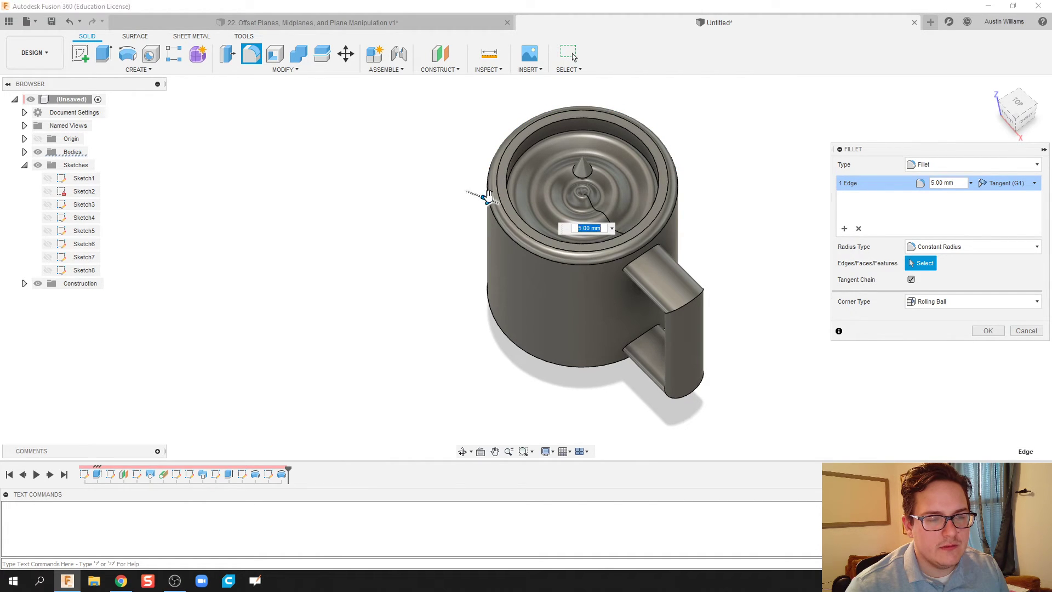
pyautogui.click(985, 330)
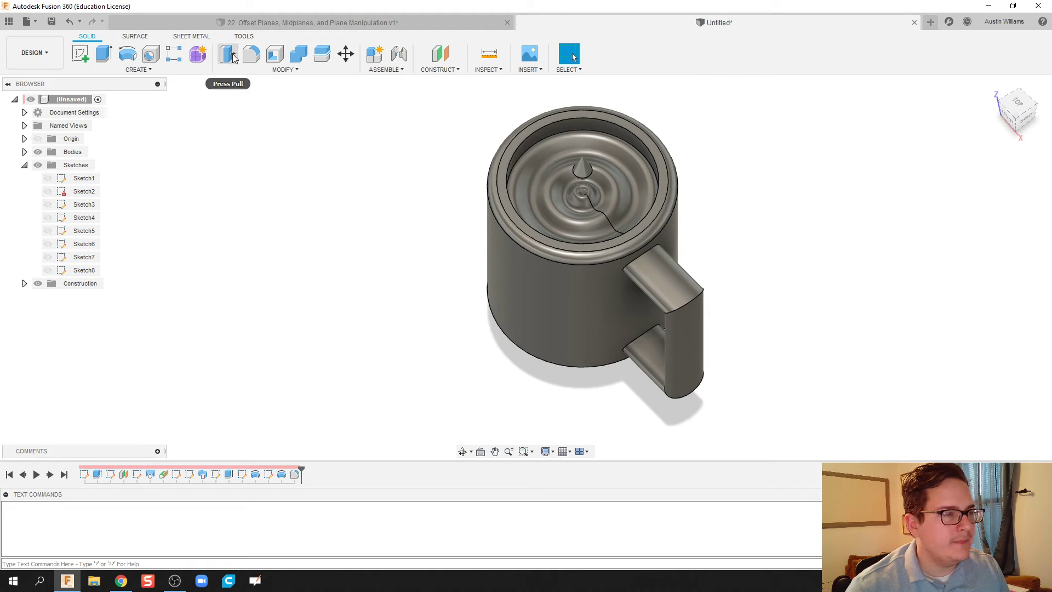
# Fillet the mug's inner top rim edge with a 5 mm radius.
pyautogui.click(251, 54)
pyautogui.click(514, 155)
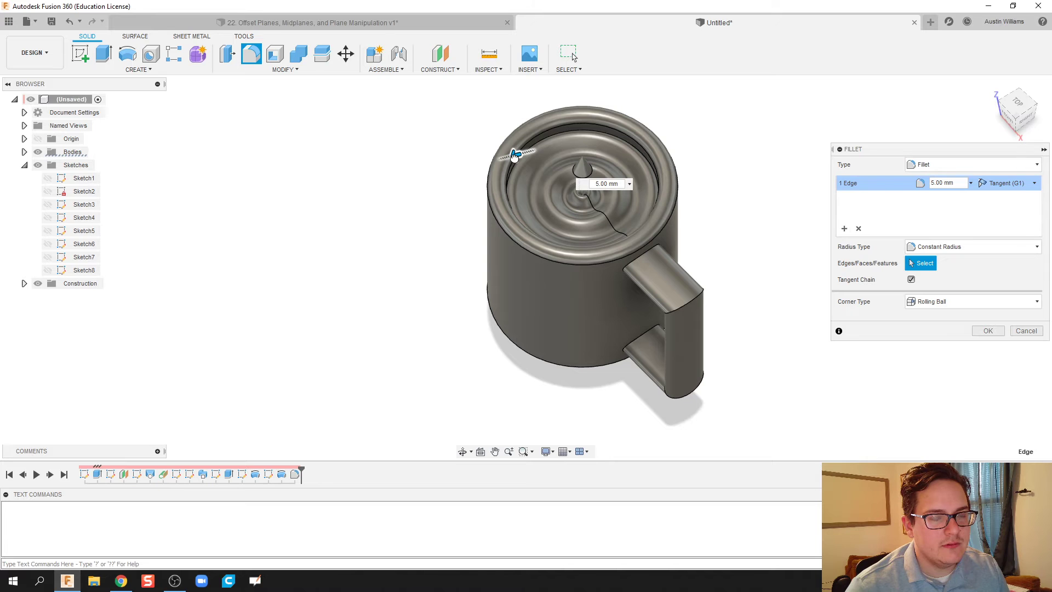
pyautogui.click(986, 331)
# Fillet the upper and lower circular edges of the tapered mug base with a 12.5 mm radius.
pyautogui.keyDown('shift'); pyautogui.moveTo(858, 329); pyautogui.dragTo(879, 288, button='middle'); pyautogui.keyUp('shift')
pyautogui.press('f')
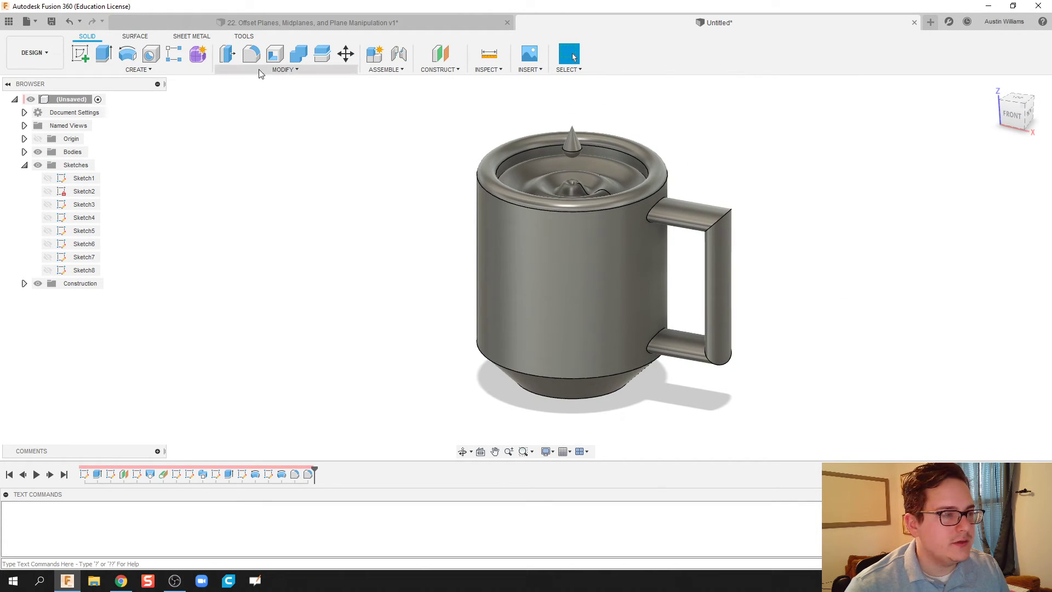
pyautogui.keyDown('shift'); pyautogui.moveTo(437, 390); pyautogui.dragTo(511, 365, button='middle'); pyautogui.keyUp('shift')
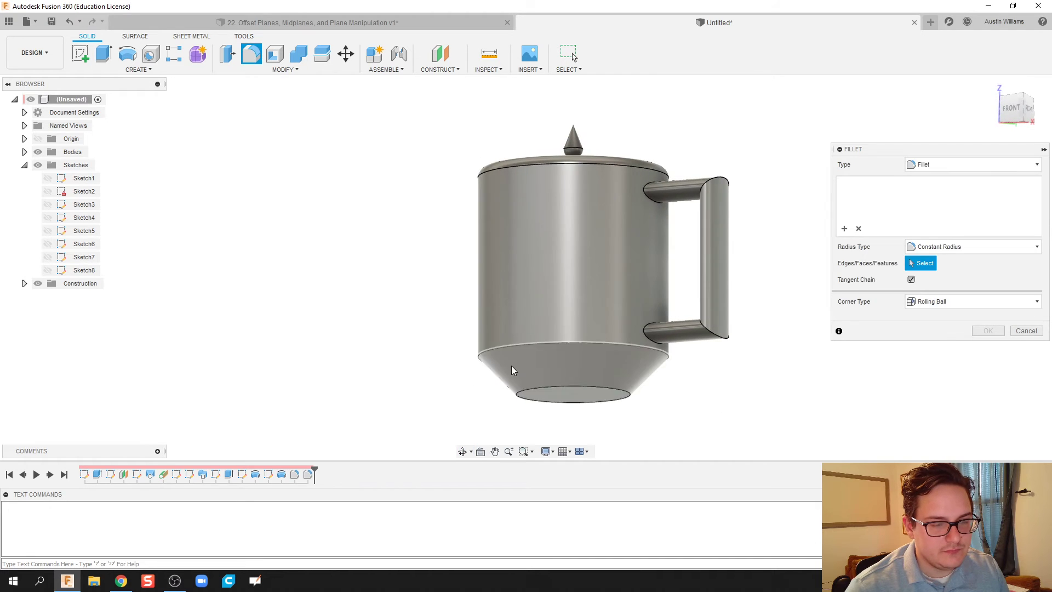
pyautogui.click(562, 342)
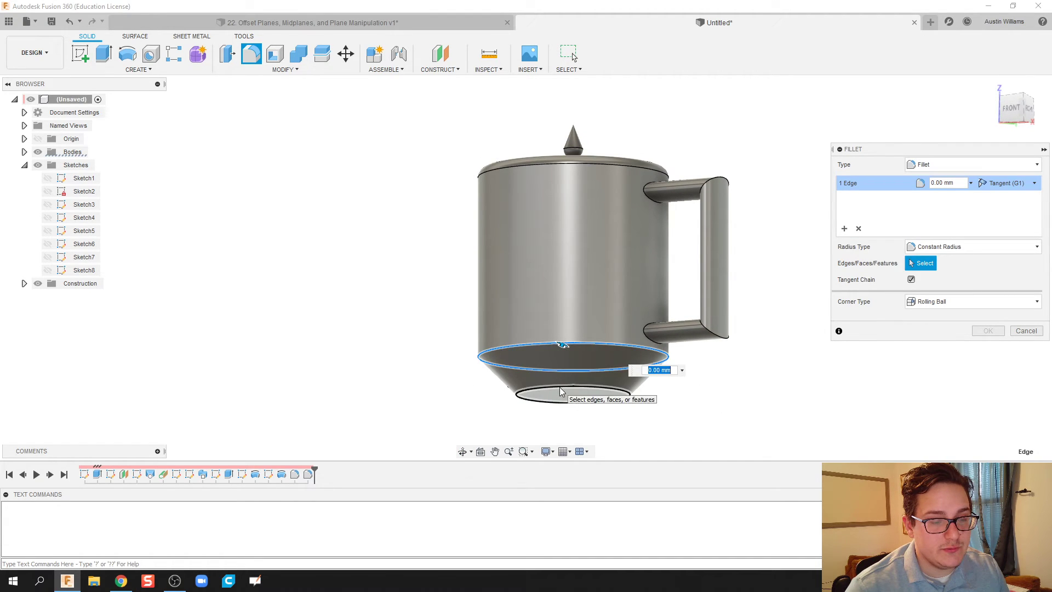
pyautogui.scroll(3, 560, 386)
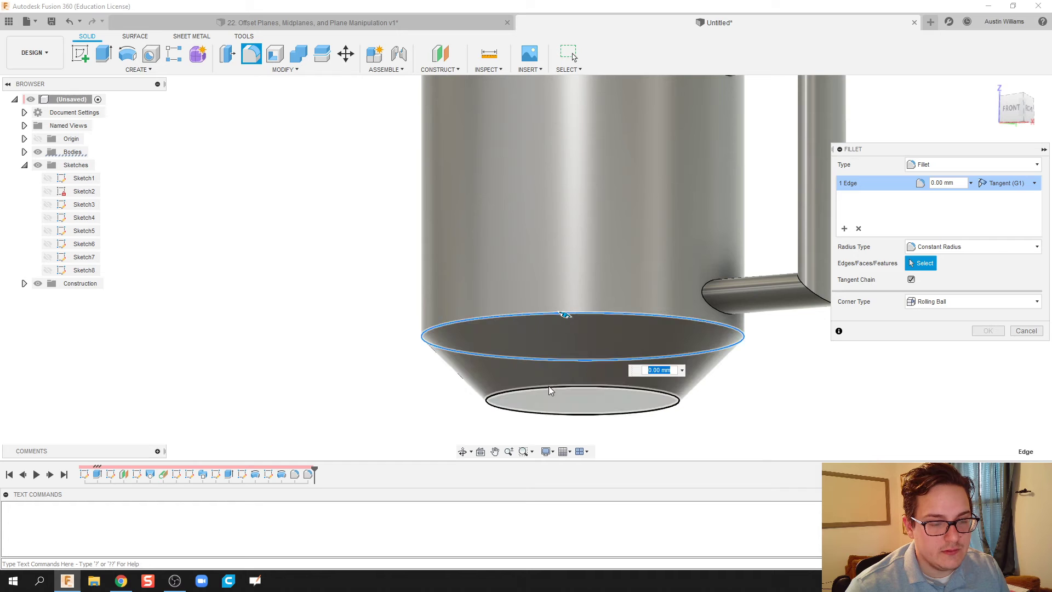
pyautogui.click(502, 395)
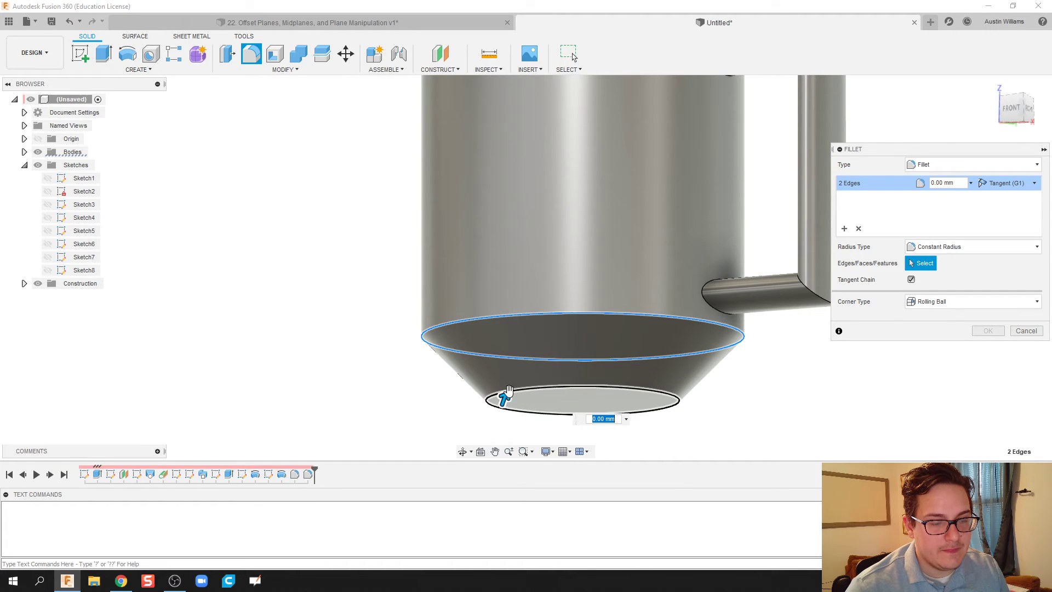
pyautogui.write('12.5')
pyautogui.press('Return')
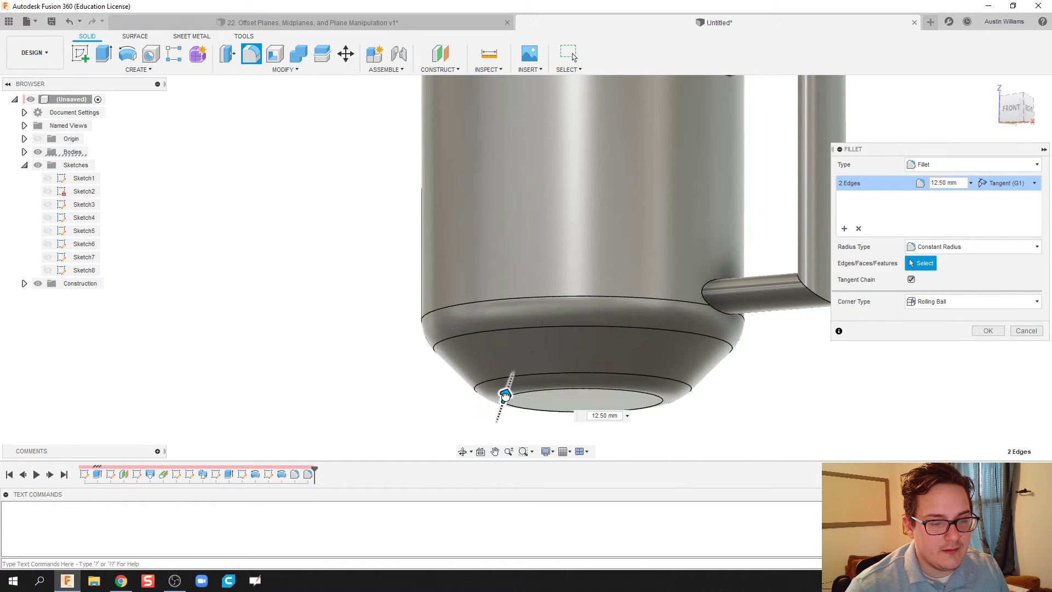
pyautogui.click(987, 331)
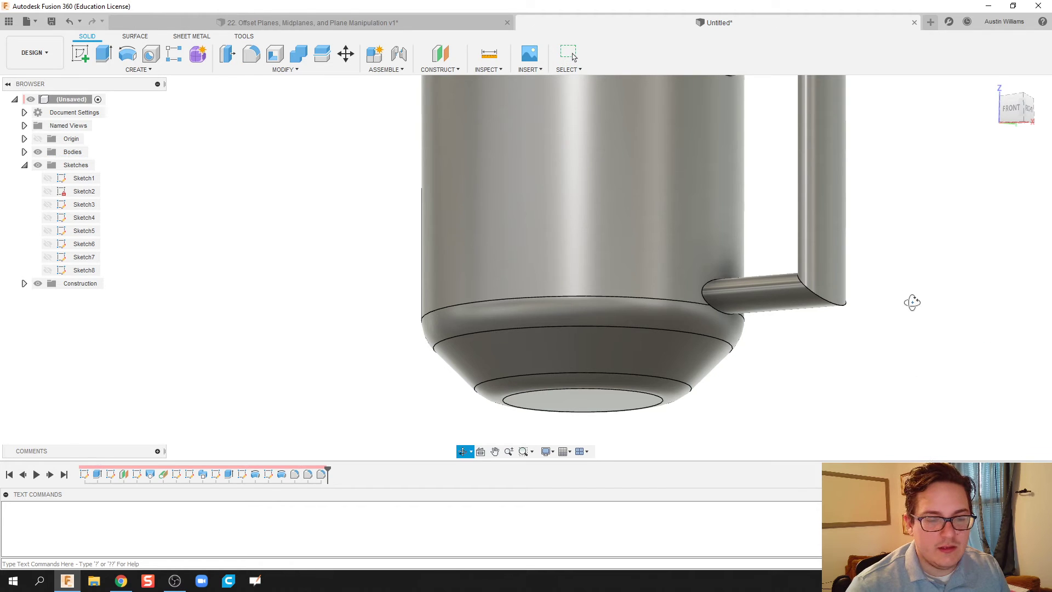
# Try to fillet the handle's upper outer corner edge with 10 mm and 5 mm radii.
pyautogui.moveTo(911, 300); pyautogui.dragTo(823, 295, button='middle')
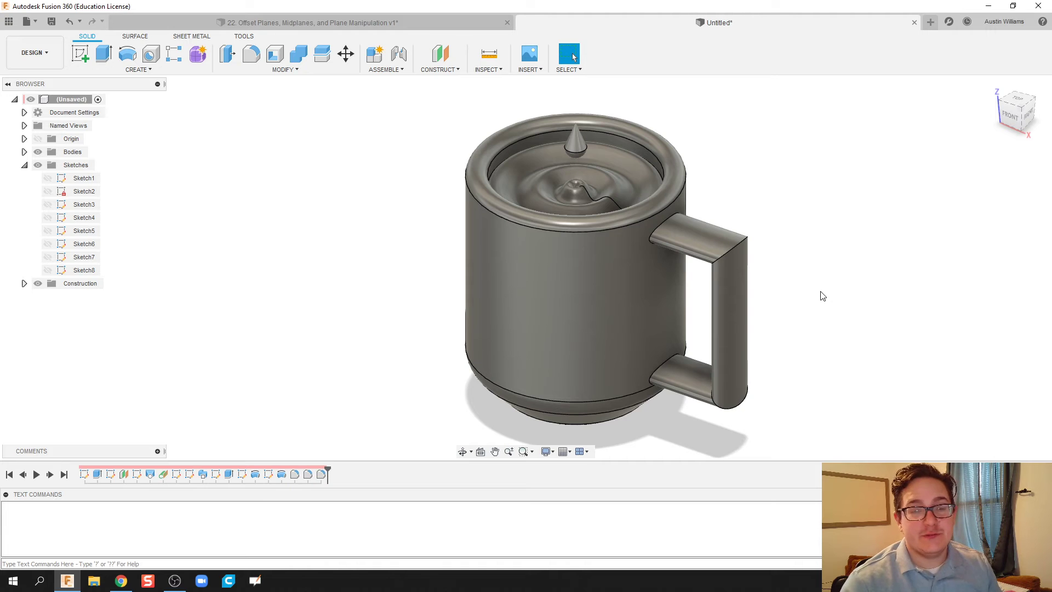
pyautogui.click(251, 53)
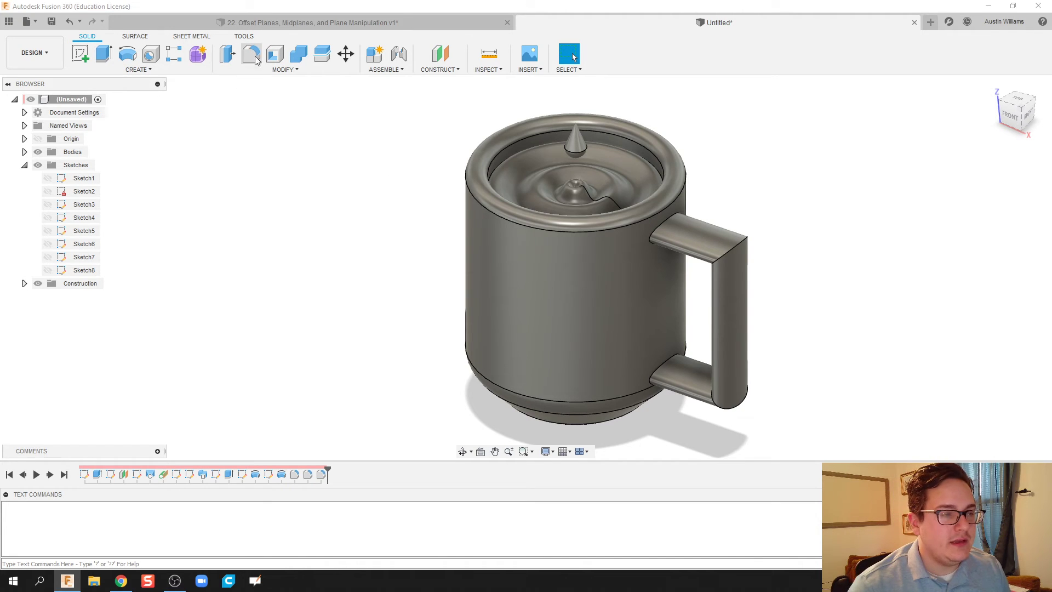
pyautogui.click(740, 245)
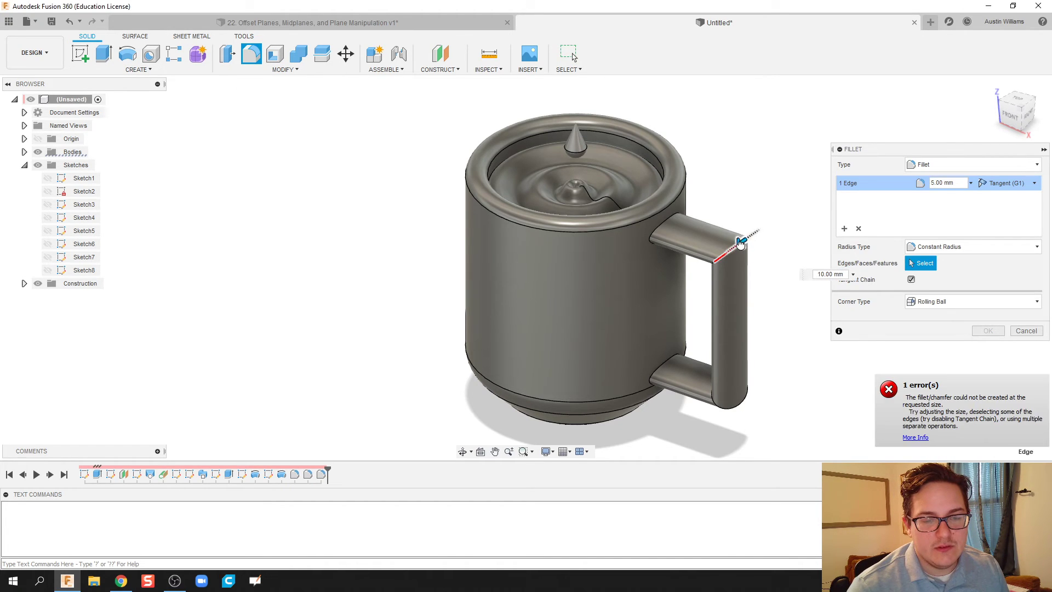
pyautogui.moveTo(738, 244); pyautogui.dragTo(744, 243)
pyautogui.keyDown('shift'); pyautogui.moveTo(775, 246); pyautogui.dragTo(519, 274, button='middle'); pyautogui.keyUp('shift')
pyautogui.write('5')
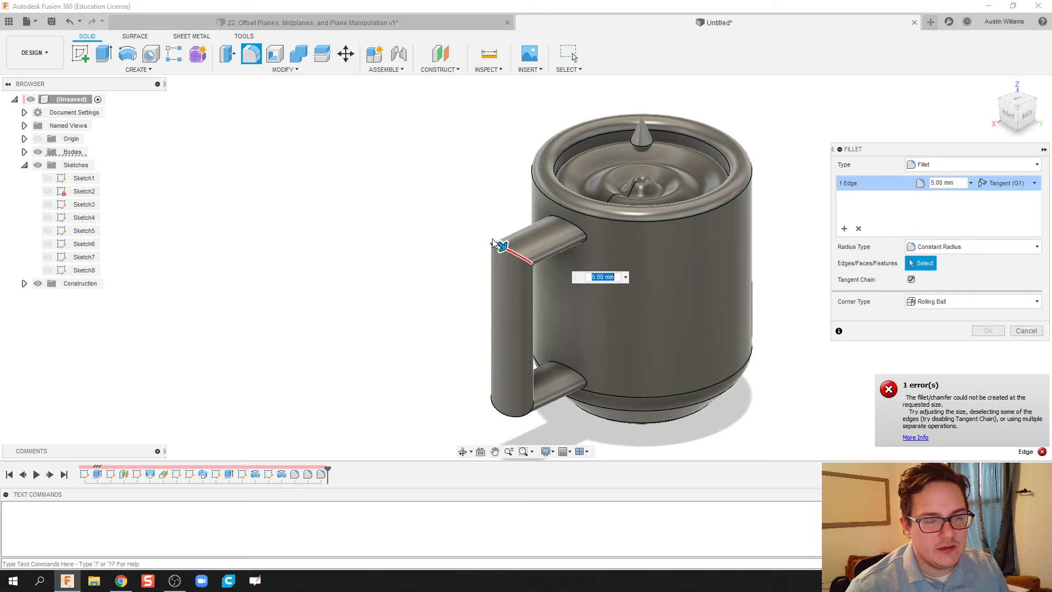
pyautogui.keyDown('shift'); pyautogui.moveTo(498, 234); pyautogui.dragTo(533, 245, button='middle'); pyautogui.keyUp('shift')
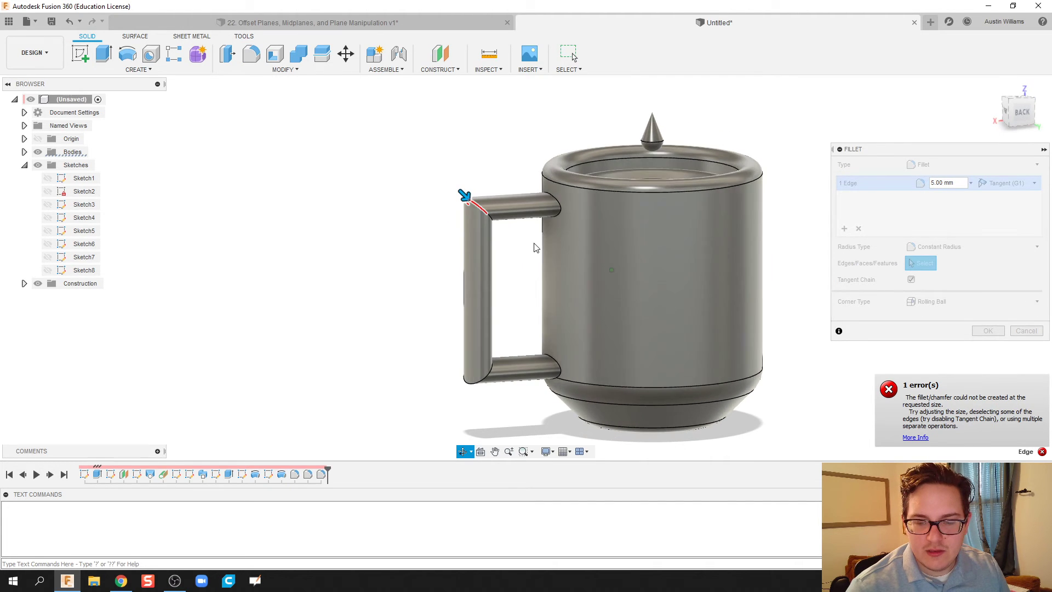
pyautogui.press('Return')
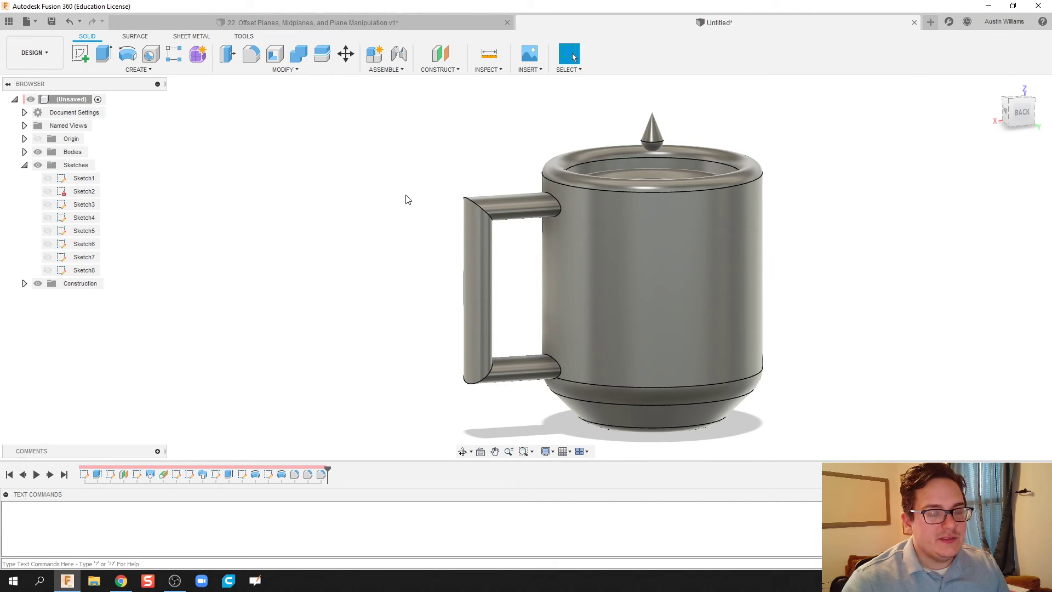
# Select all bodies of the mug, search the appearance library for "white" and apply ABS (White).
pyautogui.keyDown('shift'); pyautogui.moveTo(408, 198); pyautogui.dragTo(447, 181, button='middle'); pyautogui.keyUp('shift')
pyautogui.moveTo(405, 123); pyautogui.dragTo(745, 416)
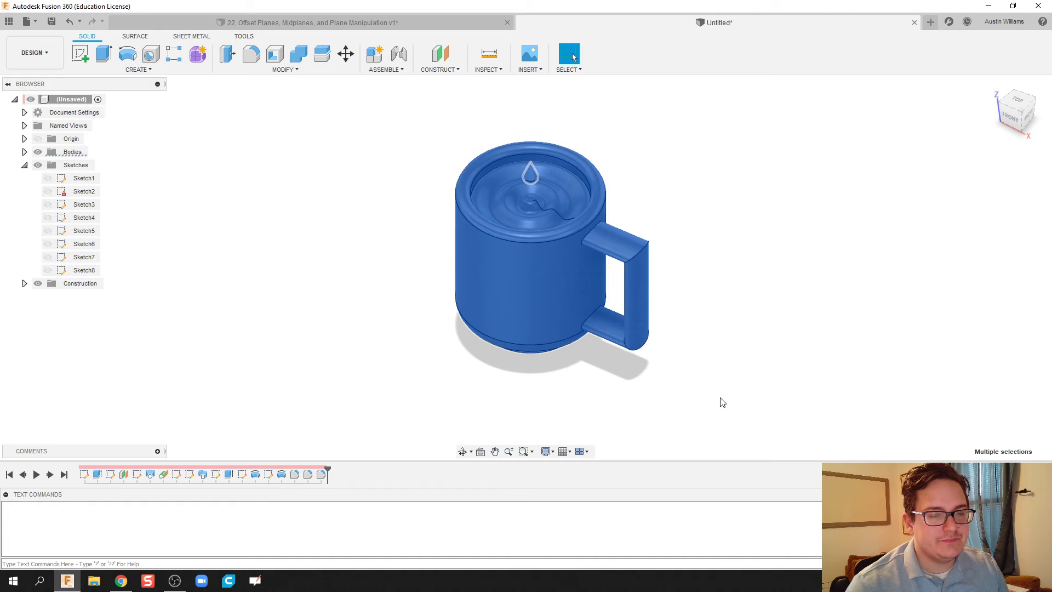
pyautogui.press('a')
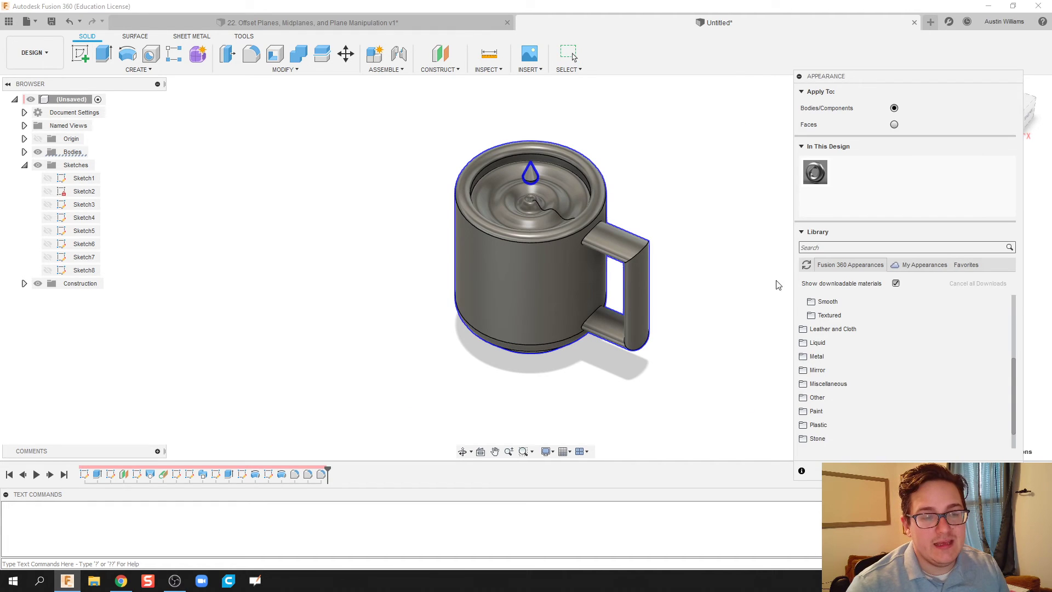
pyautogui.click(866, 248)
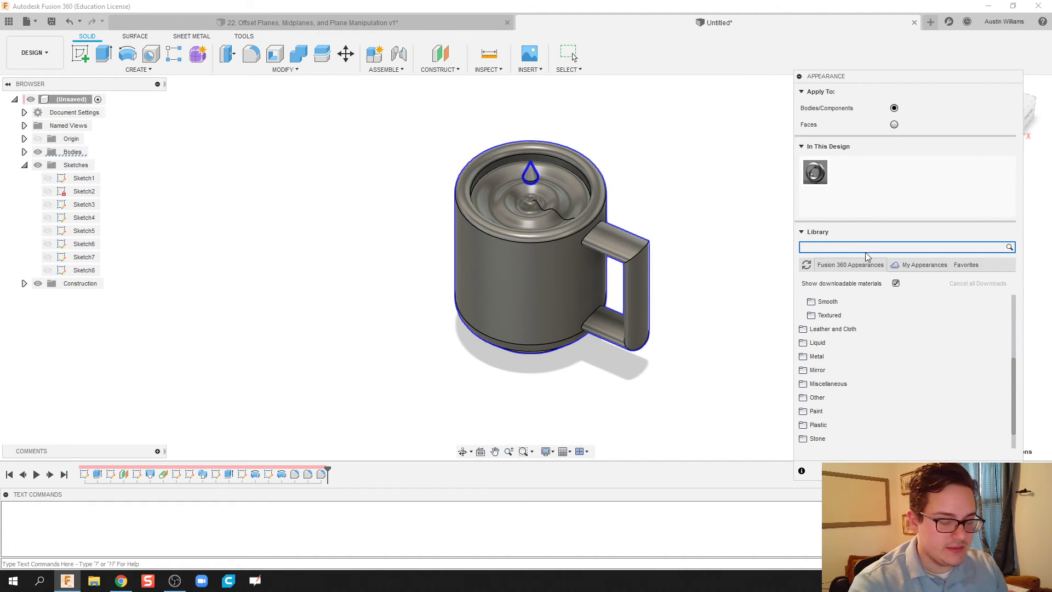
pyautogui.write('white')
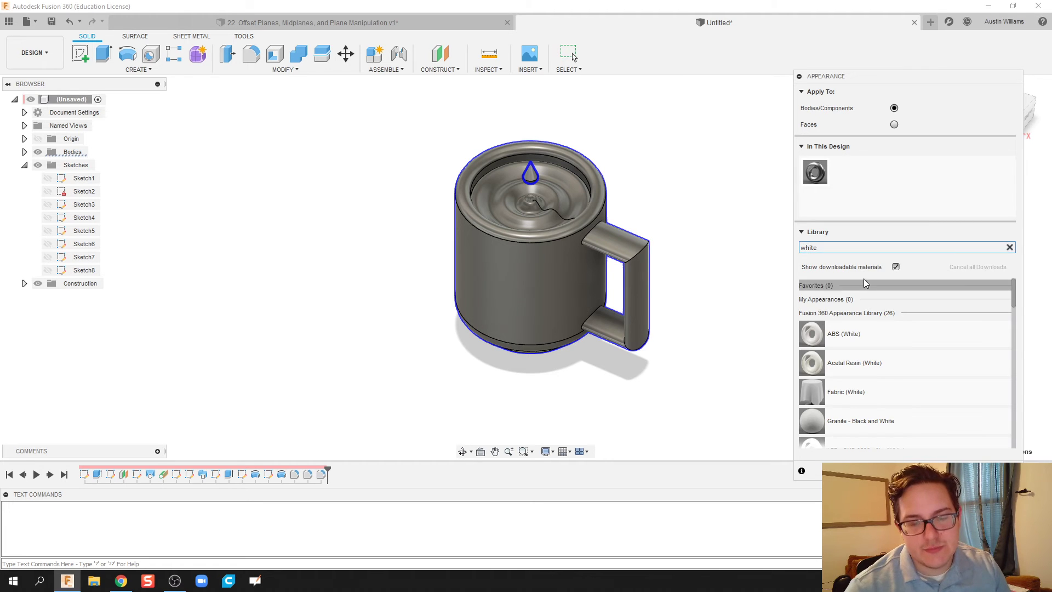
pyautogui.moveTo(811, 333); pyautogui.dragTo(550, 301)
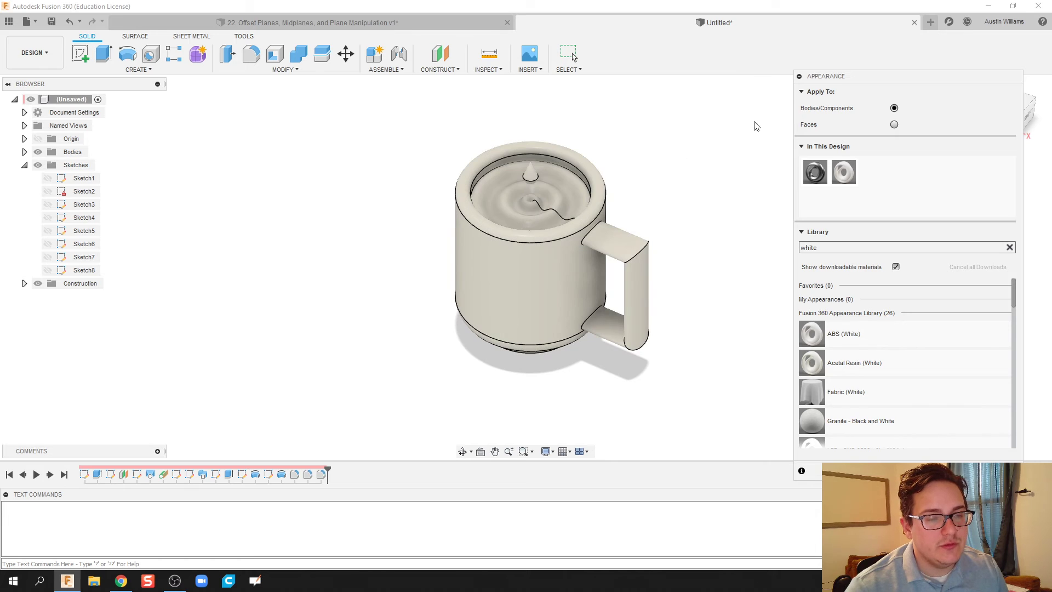
# Search the appearance library for "gla" for the coffee and droplet, and view the finished mug in the other open design.
pyautogui.keyDown('shift'); pyautogui.moveTo(701, 175); pyautogui.dragTo(698, 192, button='middle'); pyautogui.keyUp('shift')
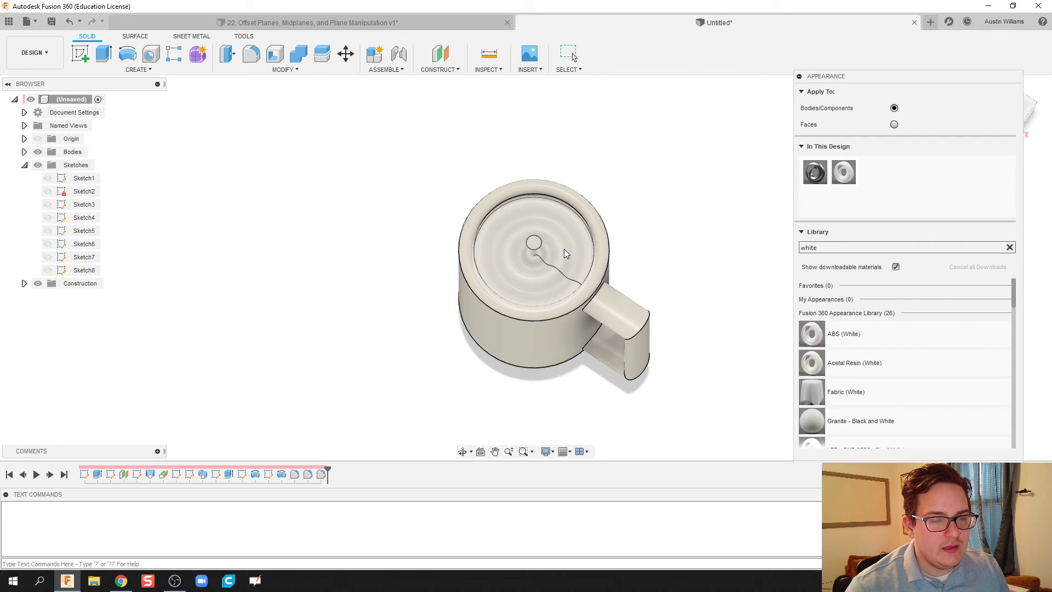
pyautogui.keyDown('shift'); pyautogui.moveTo(580, 244); pyautogui.dragTo(630, 174, button='middle'); pyautogui.keyUp('shift')
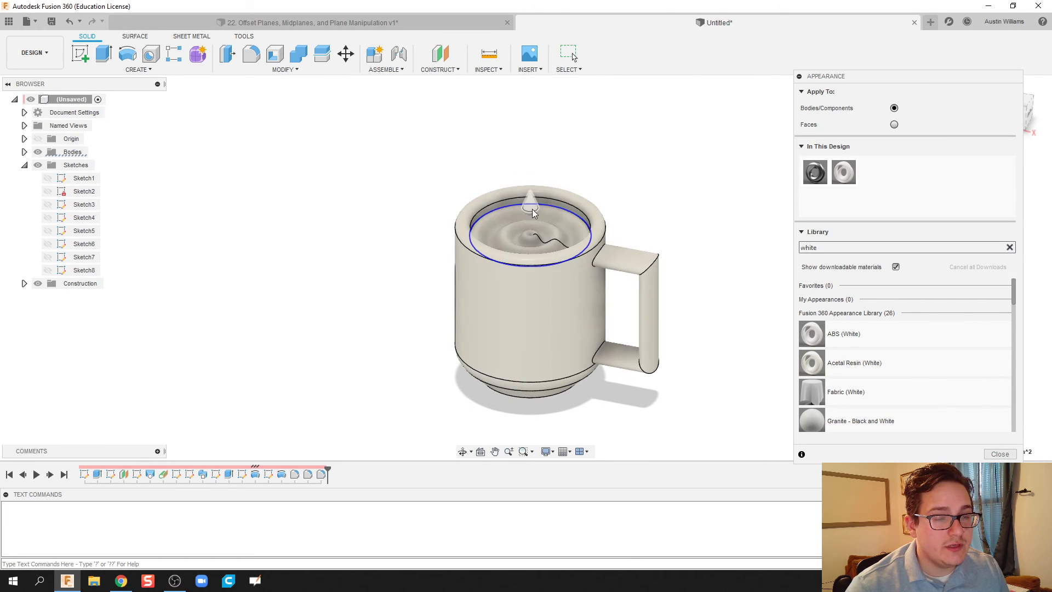
pyautogui.scroll(4, 603, 213)
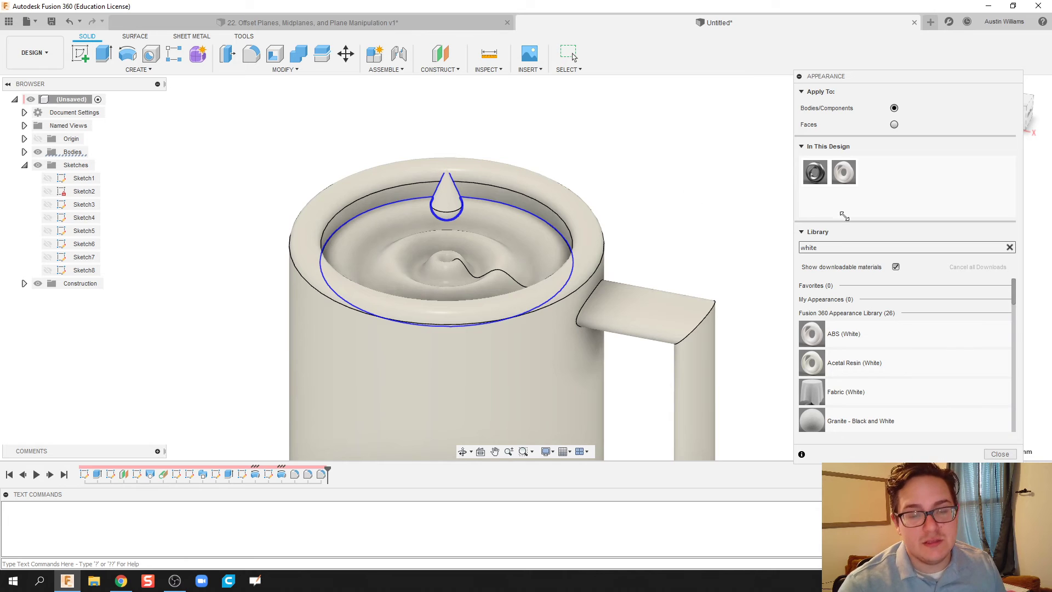
pyautogui.doubleClick(838, 248)
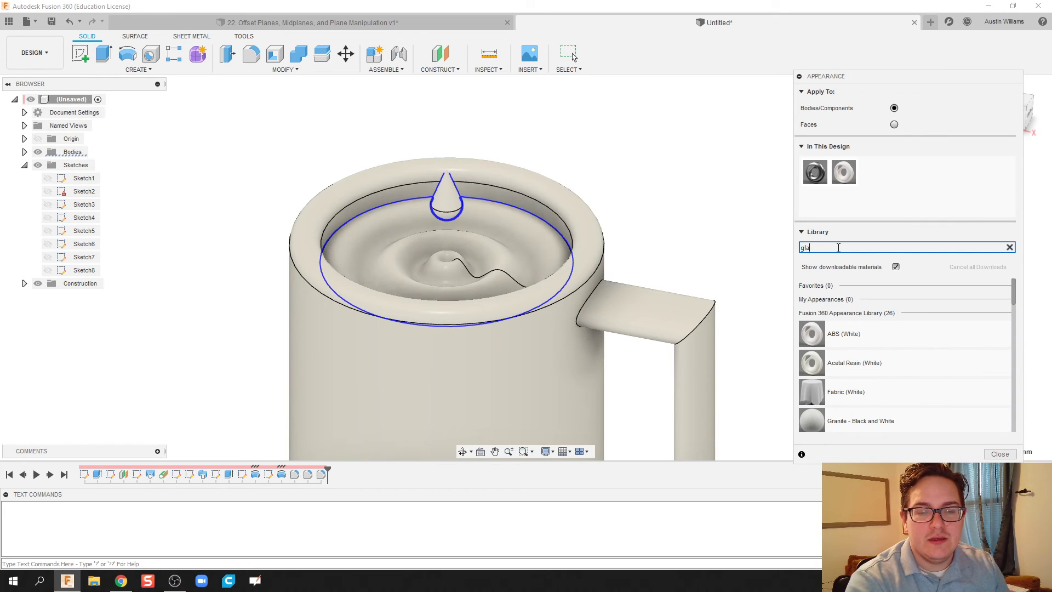
pyautogui.press('BackSpace')
pyautogui.press('BackSpace')
pyautogui.press('BackSpace')
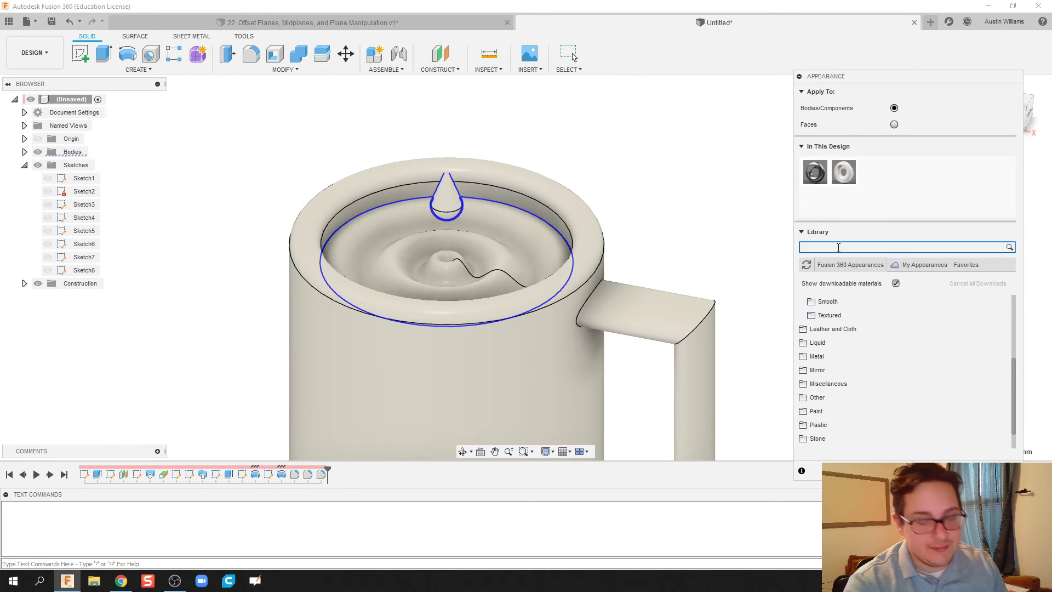
pyautogui.write('la')
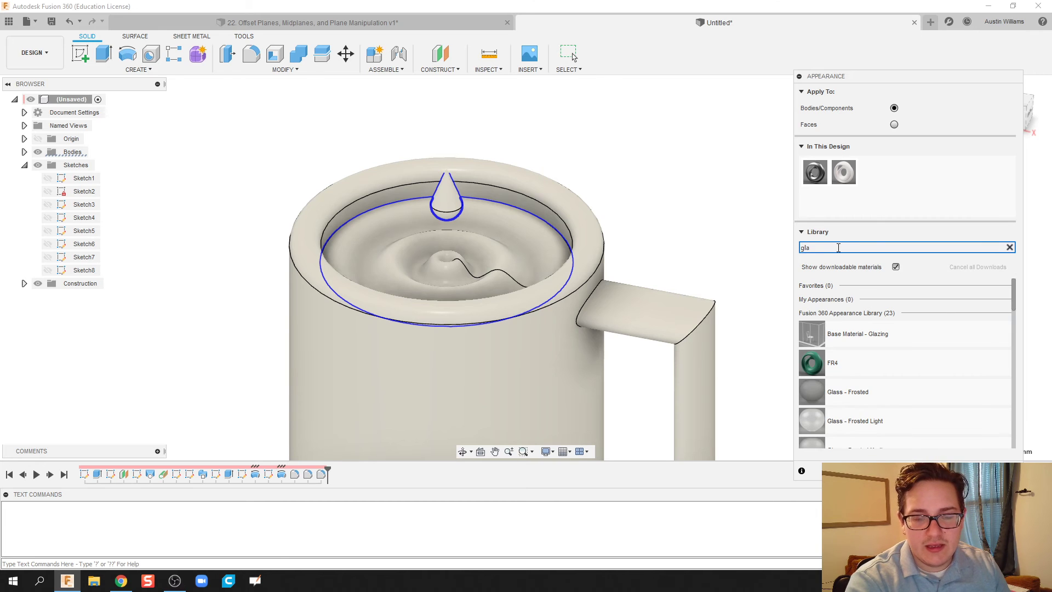
pyautogui.press('BackSpace')
pyautogui.press('BackSpace')
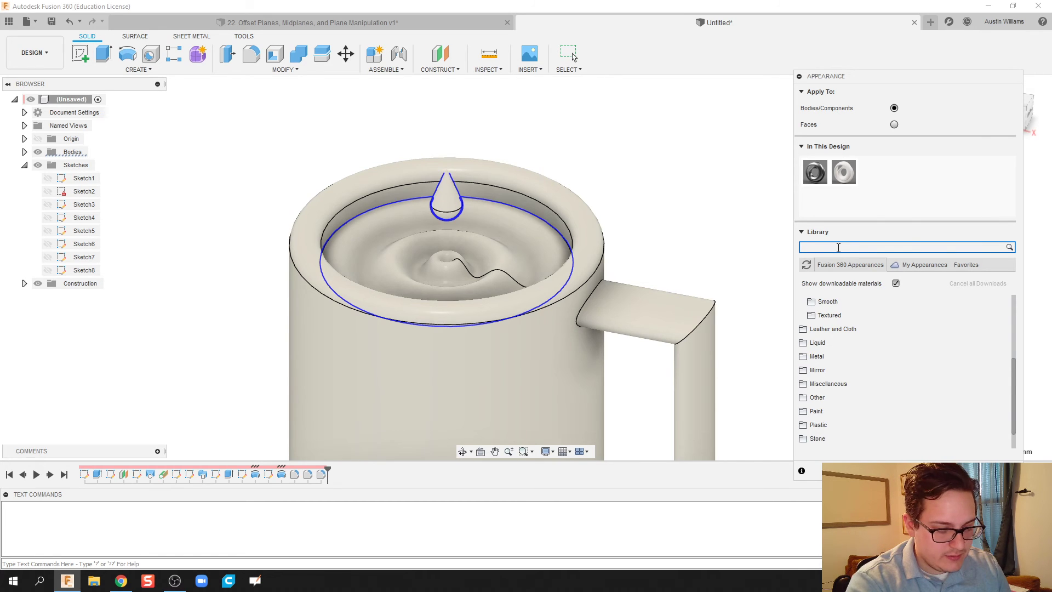
pyautogui.click(421, 23)
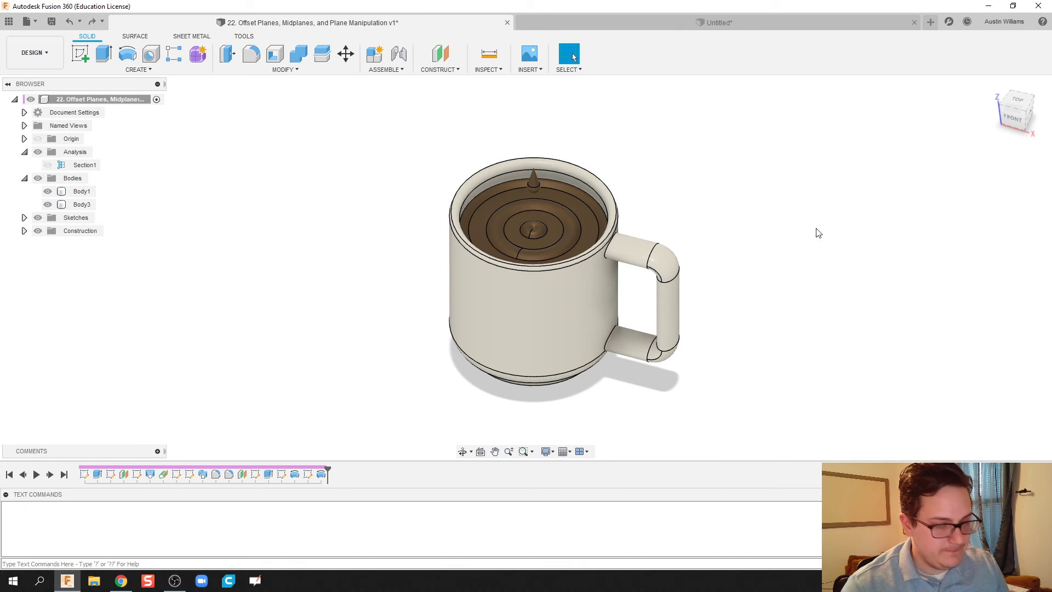
pyautogui.click(752, 24)
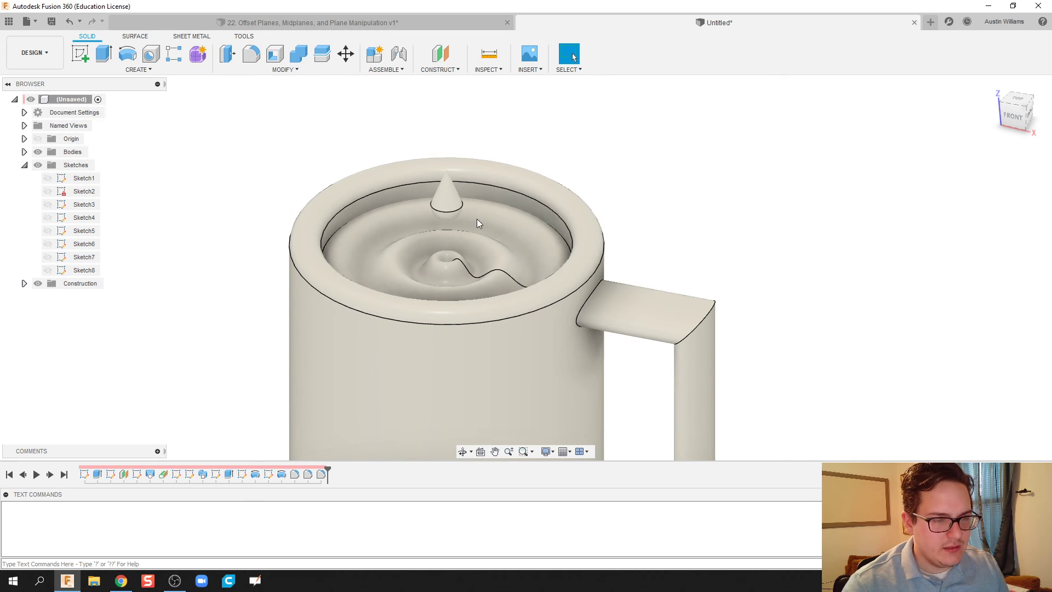
# Select the coffee and droplet bodies, search the appearance library for "bronze" and apply Bronze - Patina to both.
pyautogui.click(516, 246)
pyautogui.click(445, 200)
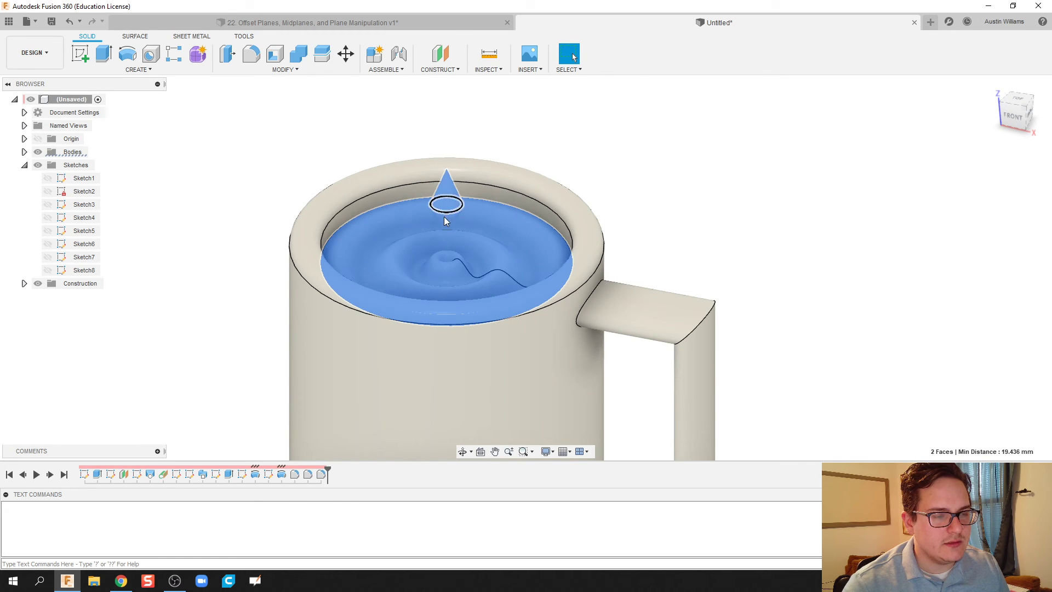
pyautogui.keyDown('shift'); pyautogui.moveTo(656, 193); pyautogui.dragTo(660, 189, button='middle'); pyautogui.keyUp('shift')
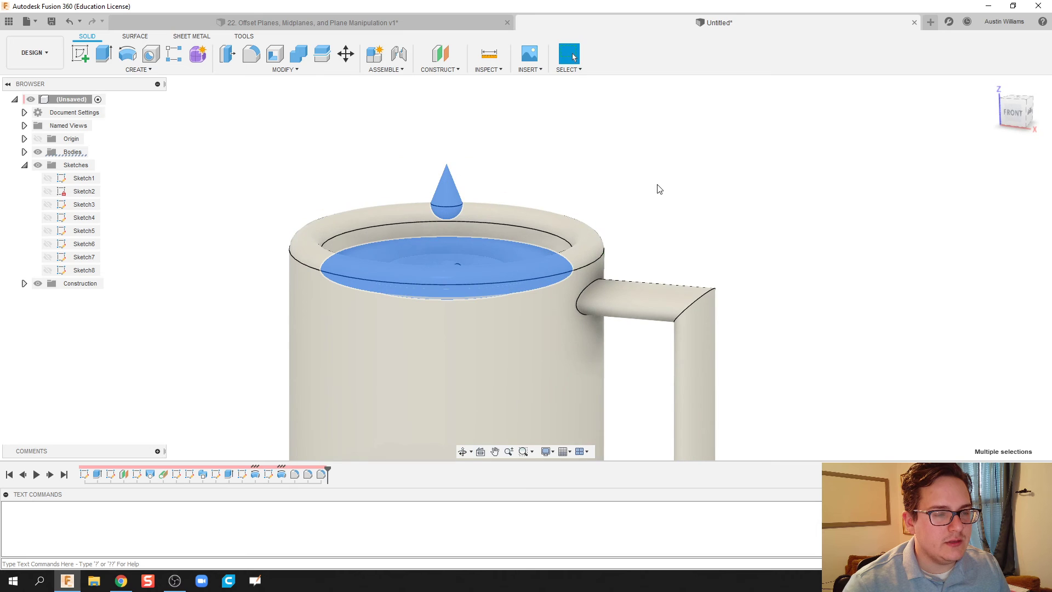
pyautogui.press('a')
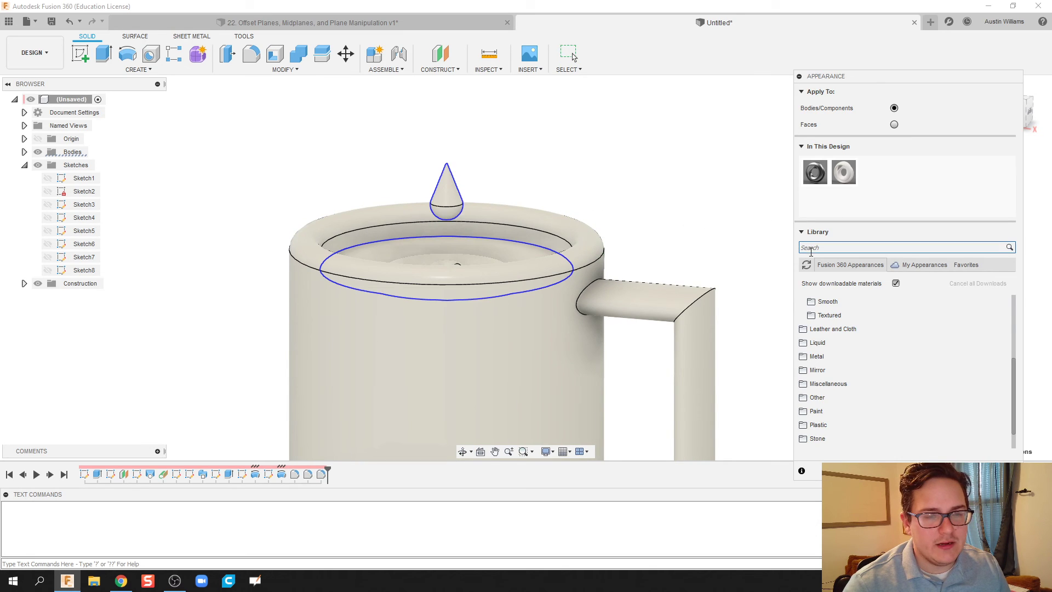
pyautogui.click(823, 248)
pyautogui.write('bronze')
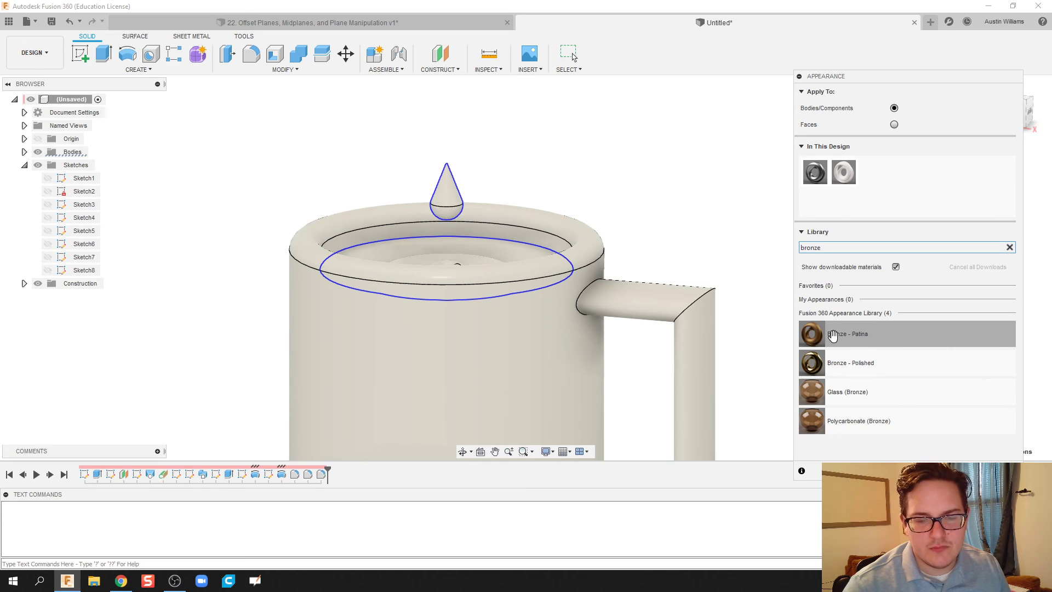
pyautogui.moveTo(832, 335); pyautogui.dragTo(452, 192)
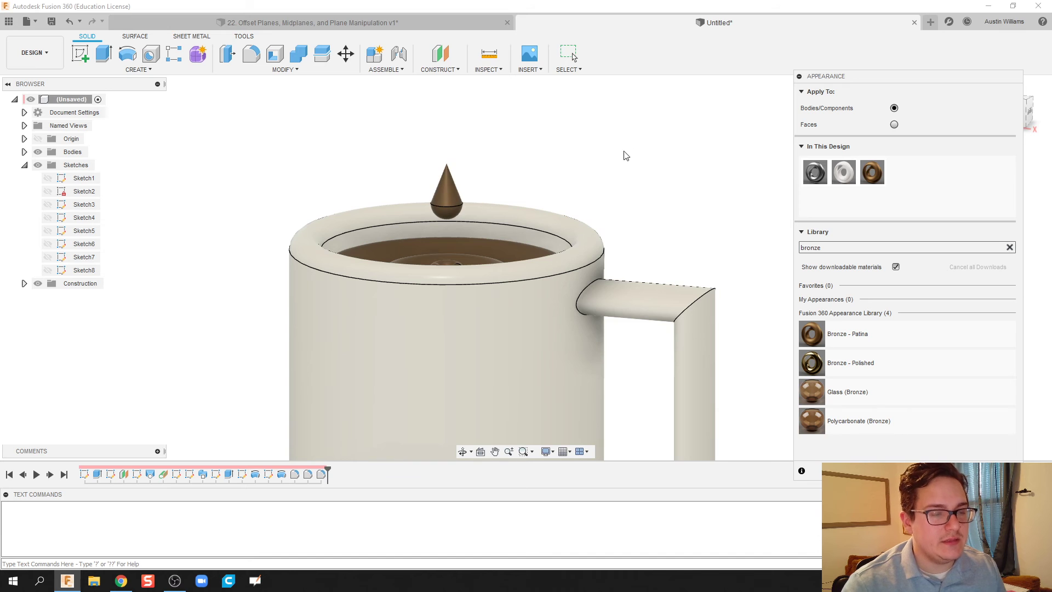
pyautogui.keyDown('shift'); pyautogui.moveTo(646, 153); pyautogui.dragTo(696, 216, button='middle'); pyautogui.keyUp('shift')
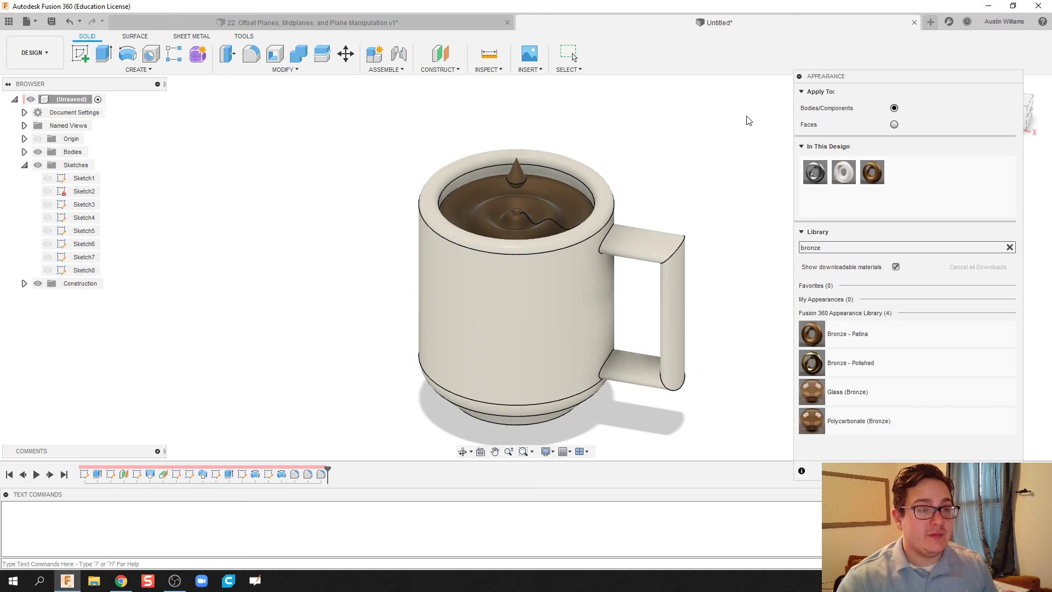
# Look over the available construction plane commands.
pyautogui.click(441, 70)
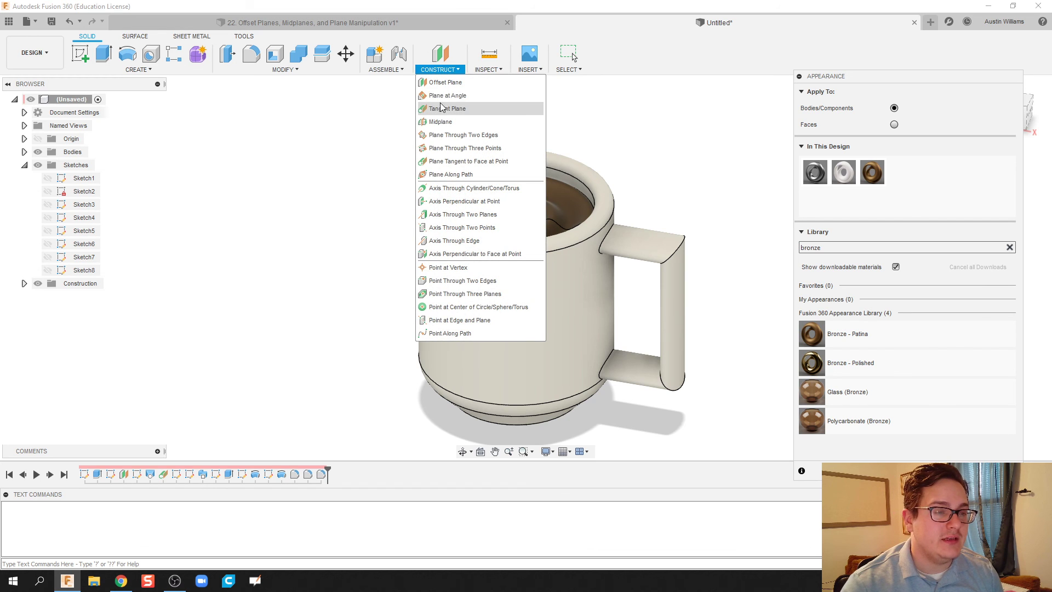